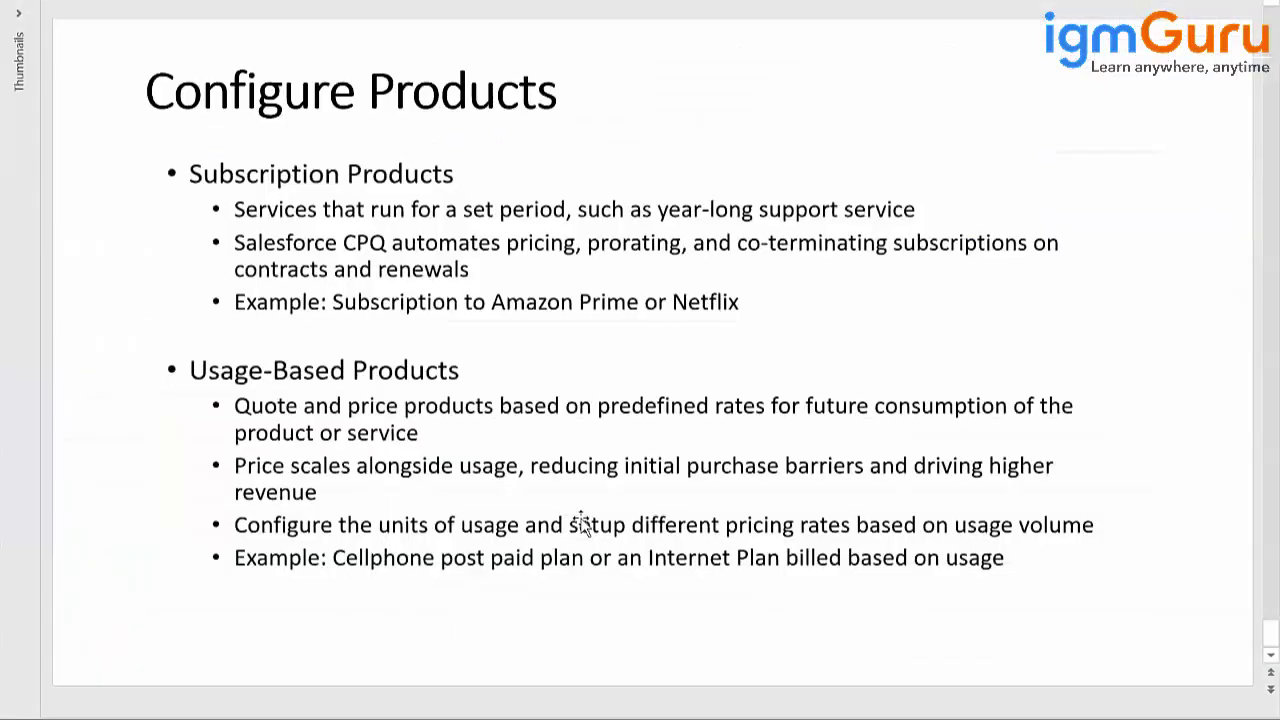
- Switch to Salesforce CPQ, search the recently viewed products for SMARTPHONE STAND and open the Smartphone Standard Plan product
{"action": "left_click", "coordinate": [581, 520]}
{"action": "key", "text": "alt+Tab"}
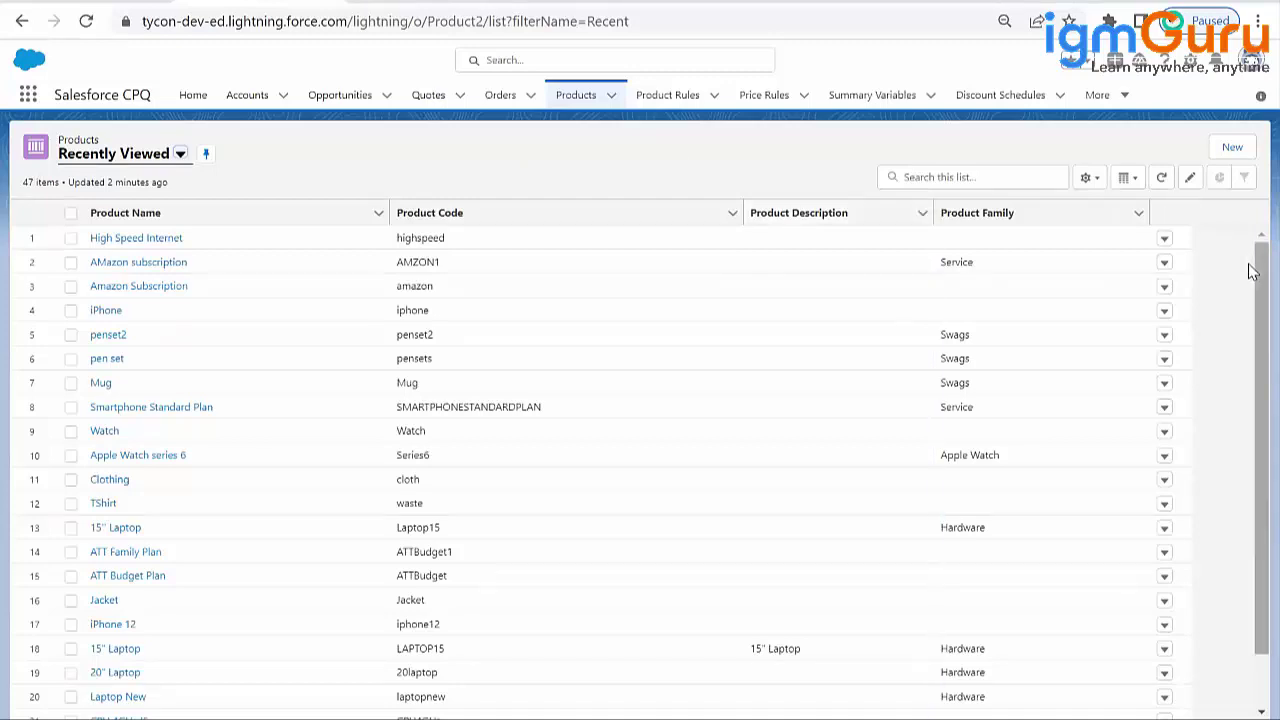
{"action": "mouse_move", "coordinate": [1252, 270]}
{"action": "left_mouse_down"}
{"action": "mouse_move", "coordinate": [1249, 357]}
{"action": "mouse_move", "coordinate": [1250, 287]}
{"action": "left_mouse_up"}
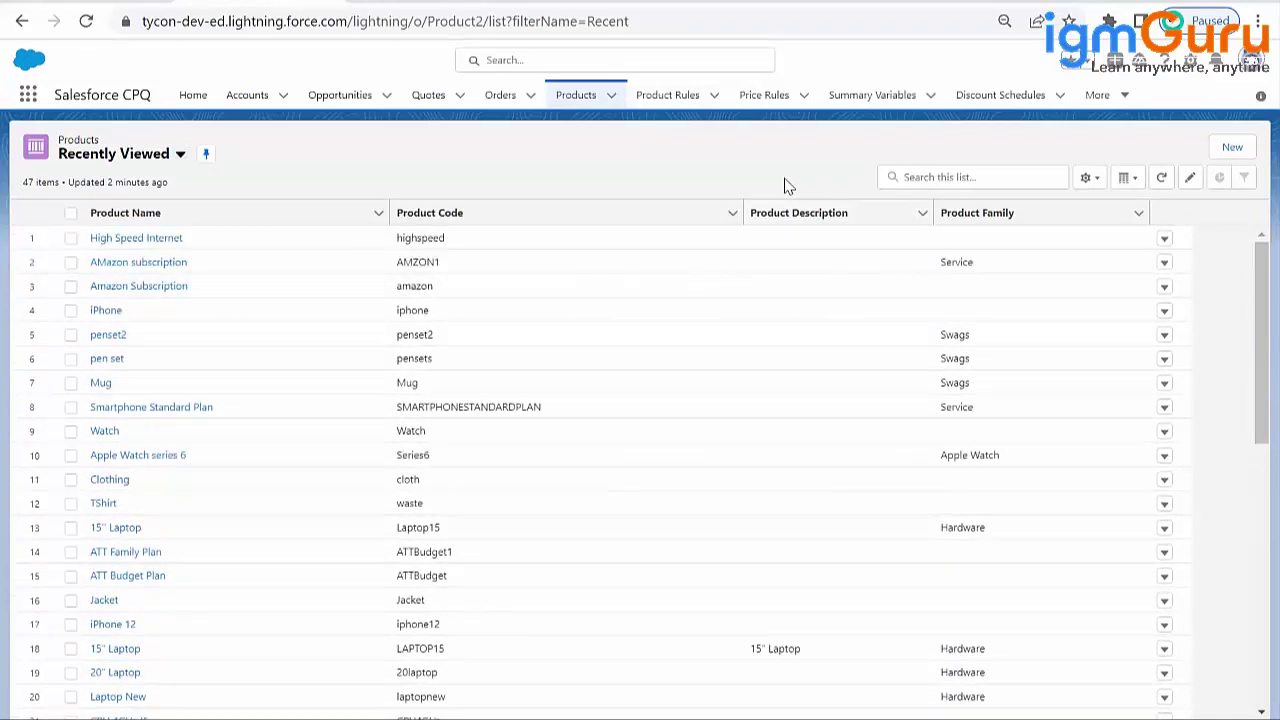
{"action": "left_click", "coordinate": [943, 177]}
{"action": "type", "text": "SMART"}
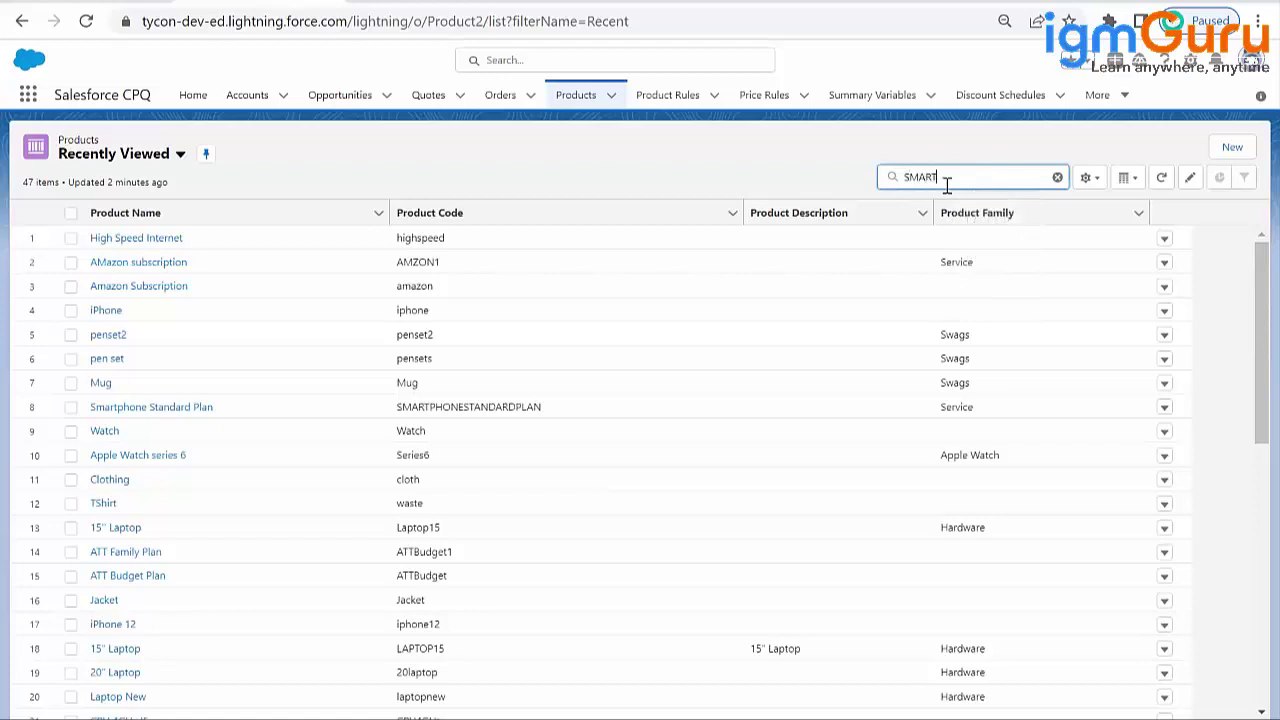
{"action": "type", "text": "PHONE STAND"}
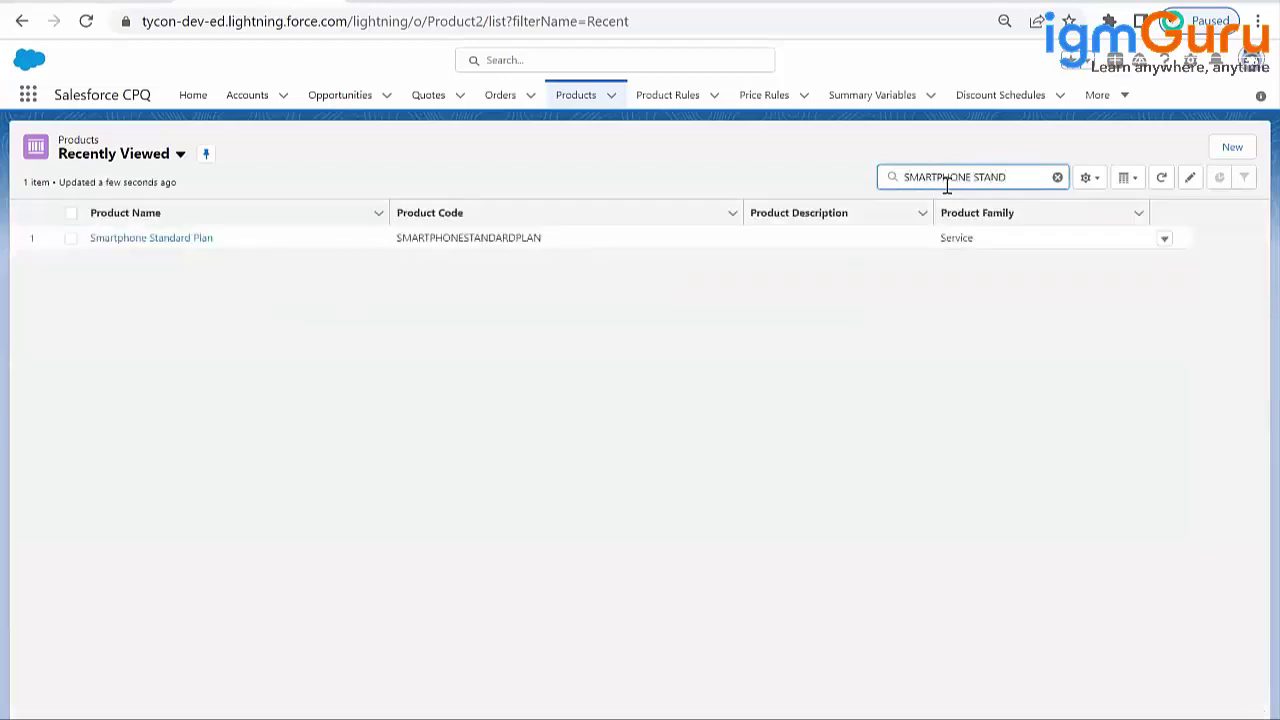
{"action": "left_click", "coordinate": [163, 238]}
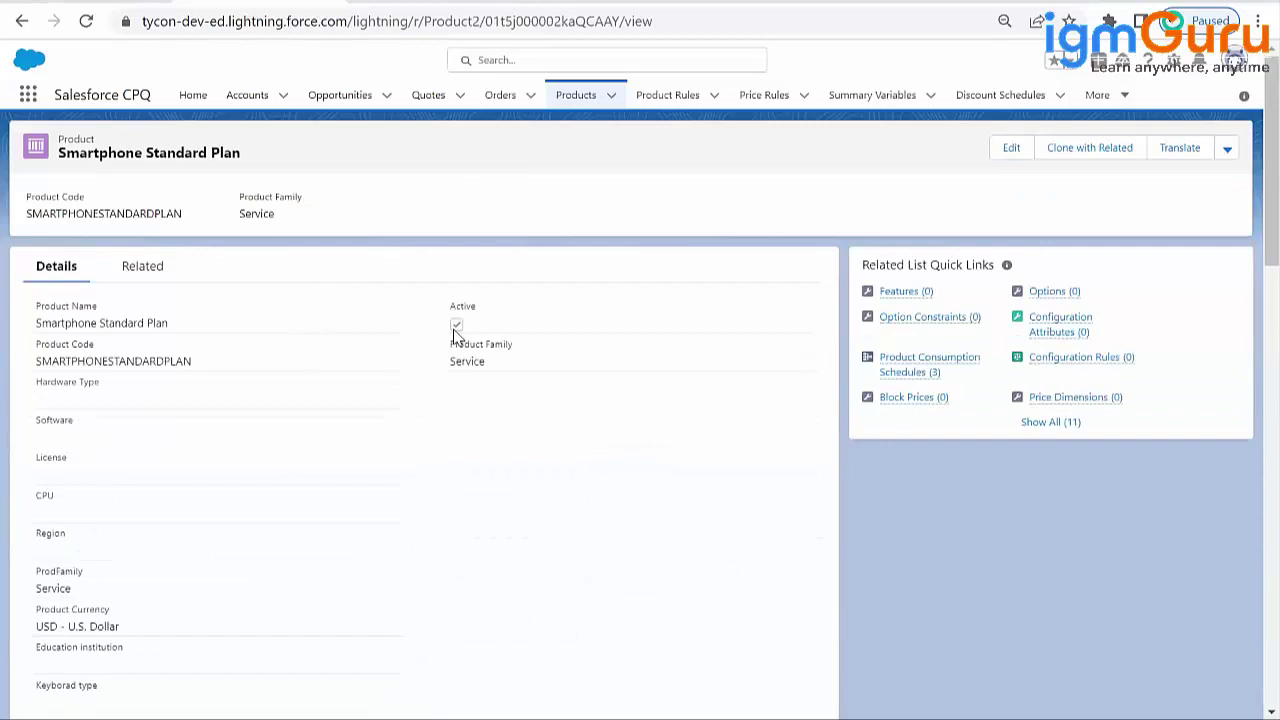
- Review the Smartphone Standard Plan's details, including its product family, subscription type, subscription pricing and subscription term
{"action": "double_click", "coordinate": [452, 366]}
{"action": "left_click", "coordinate": [463, 389]}
{"action": "left_click_drag", "start_coordinate": [1255, 200], "coordinate": [1257, 617]}
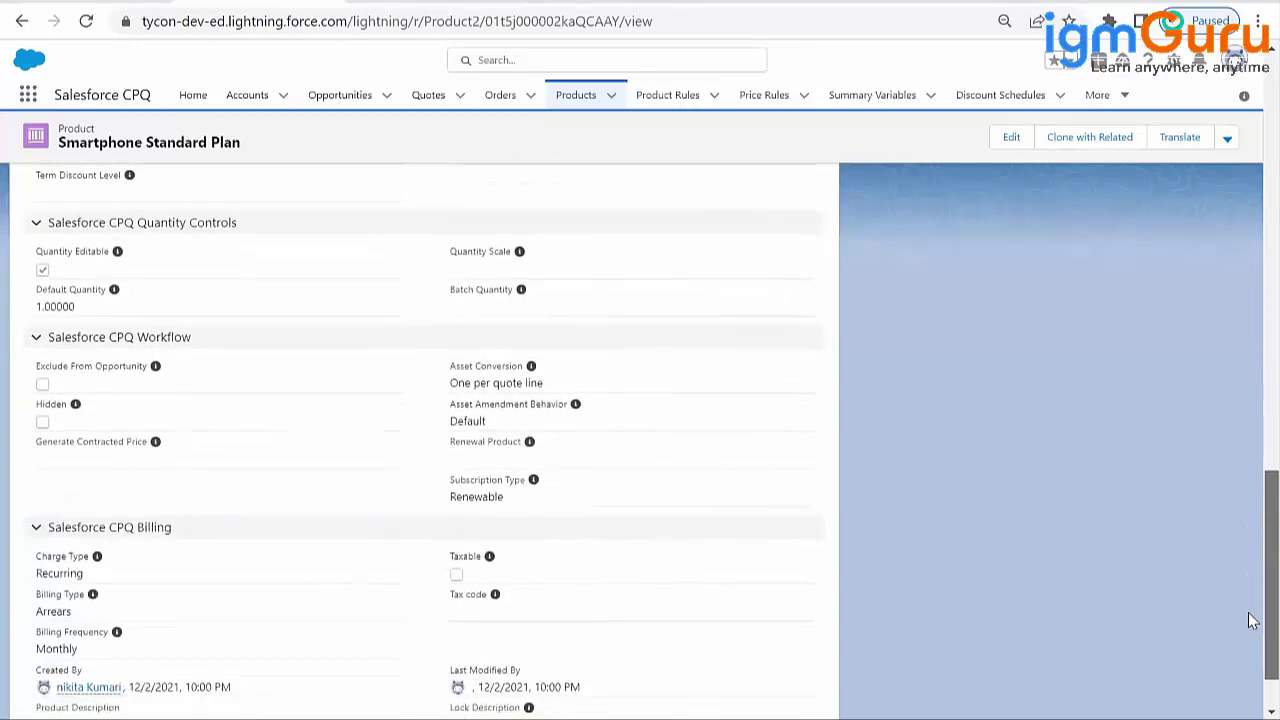
{"action": "left_click_drag", "start_coordinate": [451, 408], "coordinate": [510, 421]}
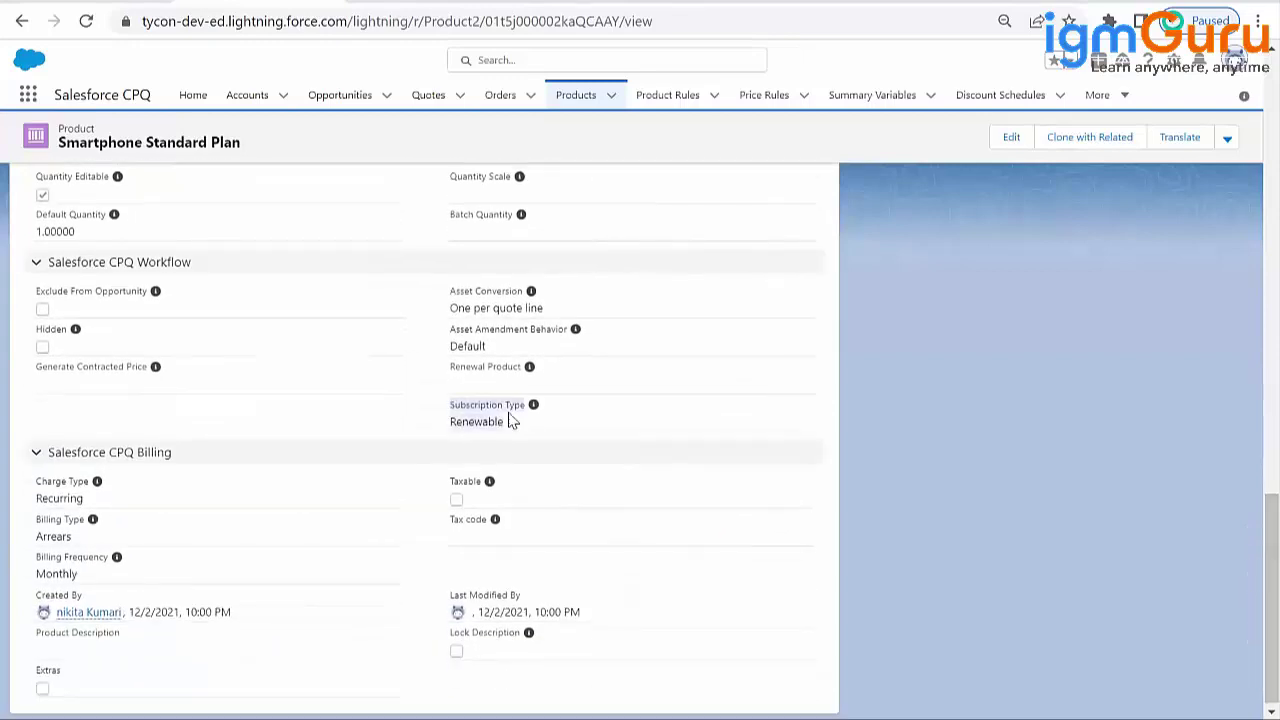
{"action": "left_click", "coordinate": [510, 421]}
{"action": "left_click_drag", "start_coordinate": [1252, 585], "coordinate": [1252, 383]}
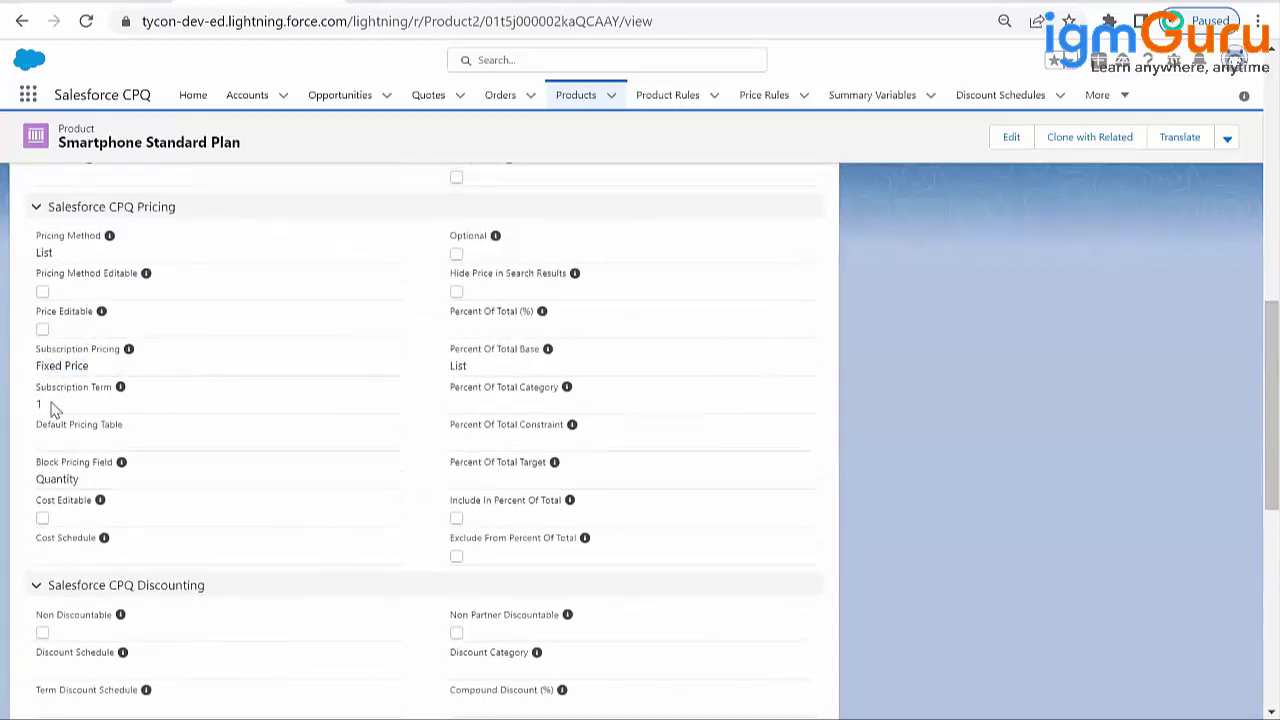
{"action": "left_click_drag", "start_coordinate": [1252, 467], "coordinate": [1252, 197]}
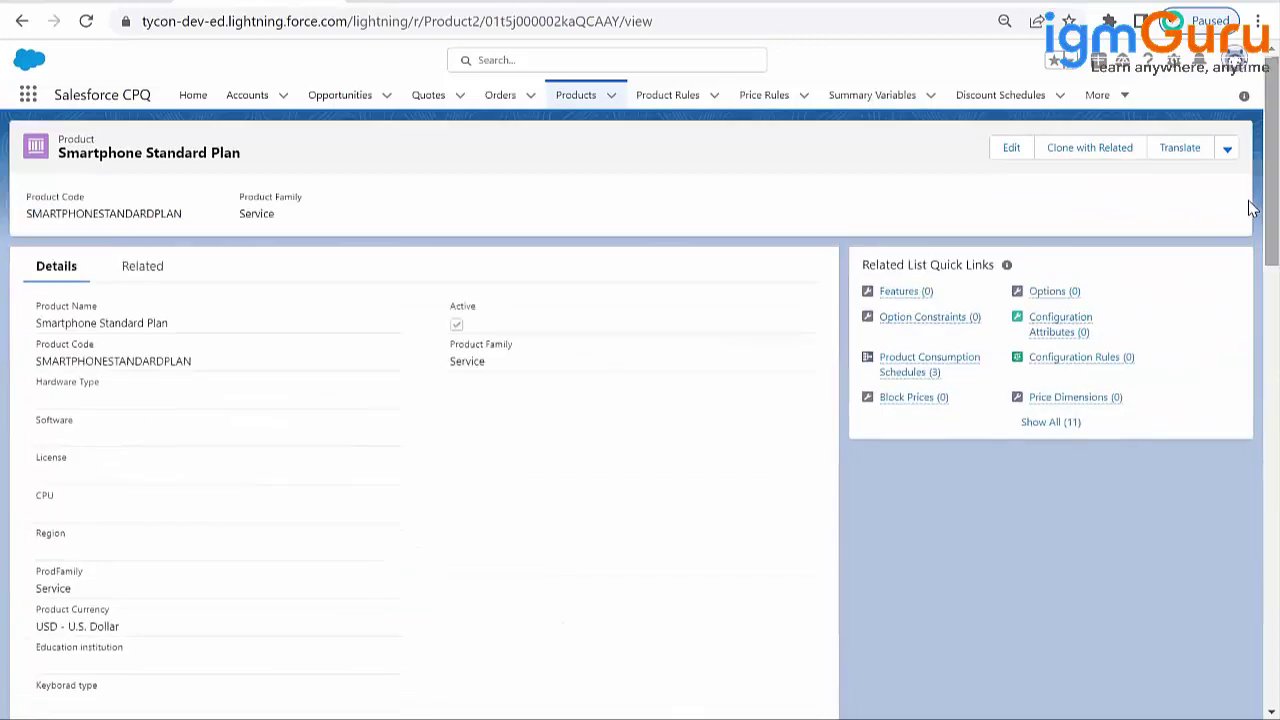
- Examine the plan's related records, covering its price books and product consumption schedules, and preview the Talk schedule
{"action": "left_click", "coordinate": [145, 278]}
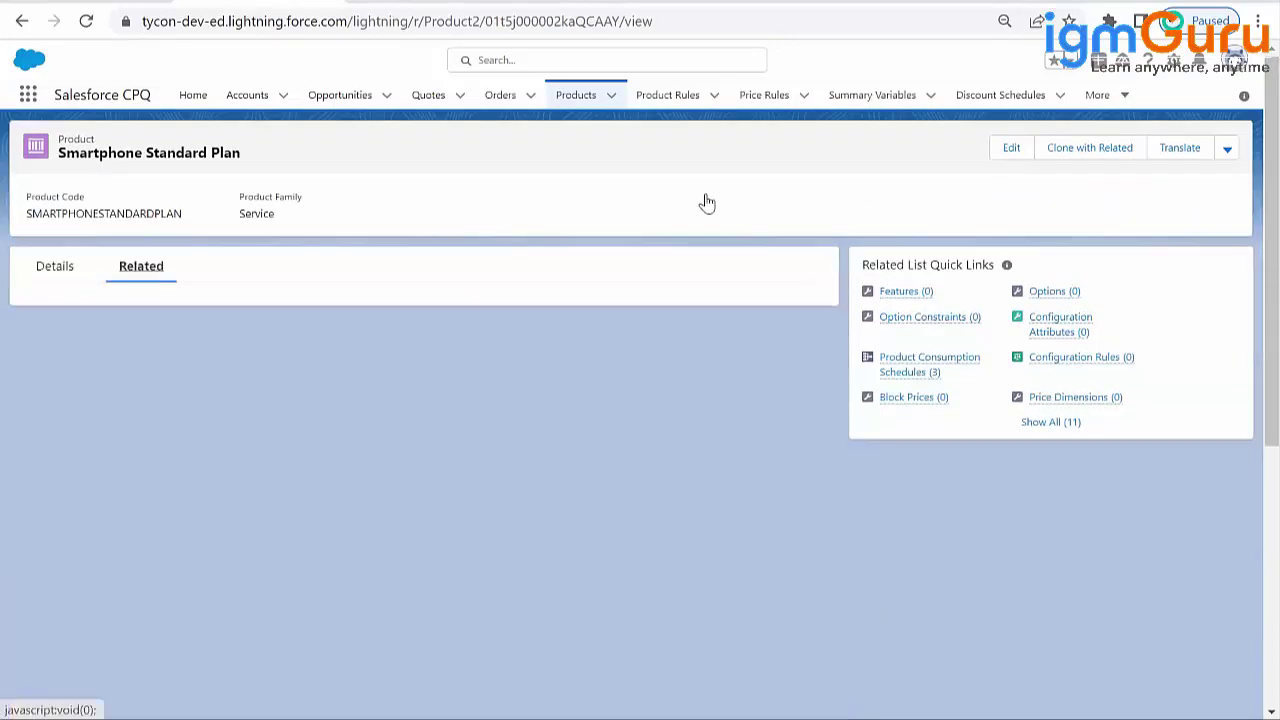
{"action": "scroll", "coordinate": [1250, 240], "scroll_direction": "down", "scroll_amount": 5}
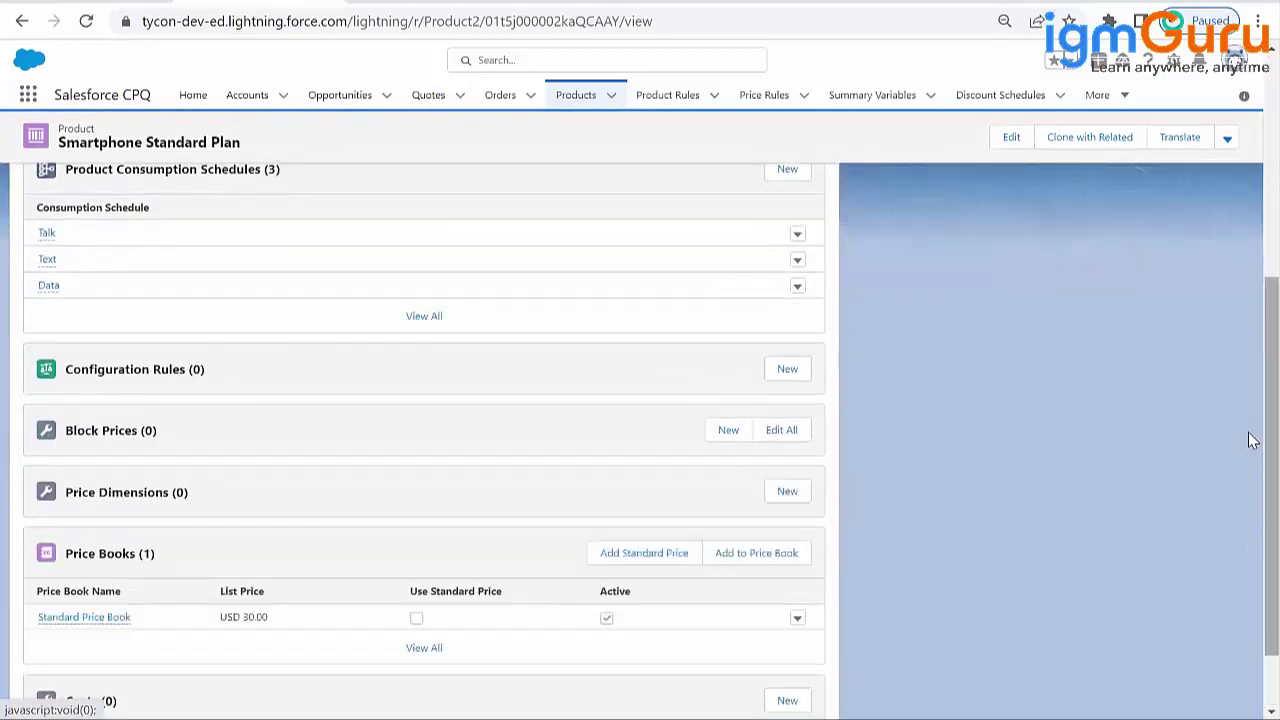
{"action": "scroll", "coordinate": [1249, 450], "scroll_direction": "down", "scroll_amount": 1}
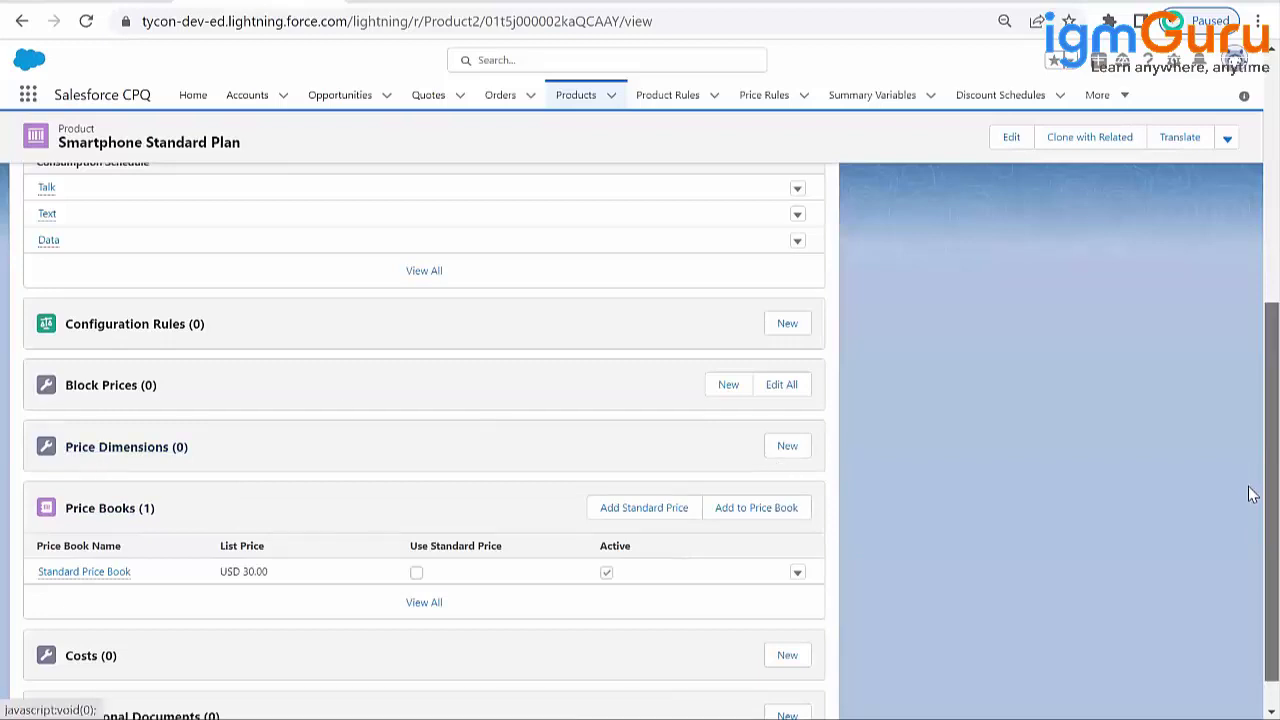
{"action": "scroll", "coordinate": [1253, 538], "scroll_direction": "down", "scroll_amount": 1}
{"action": "scroll", "coordinate": [1251, 417], "scroll_direction": "up", "scroll_amount": 5}
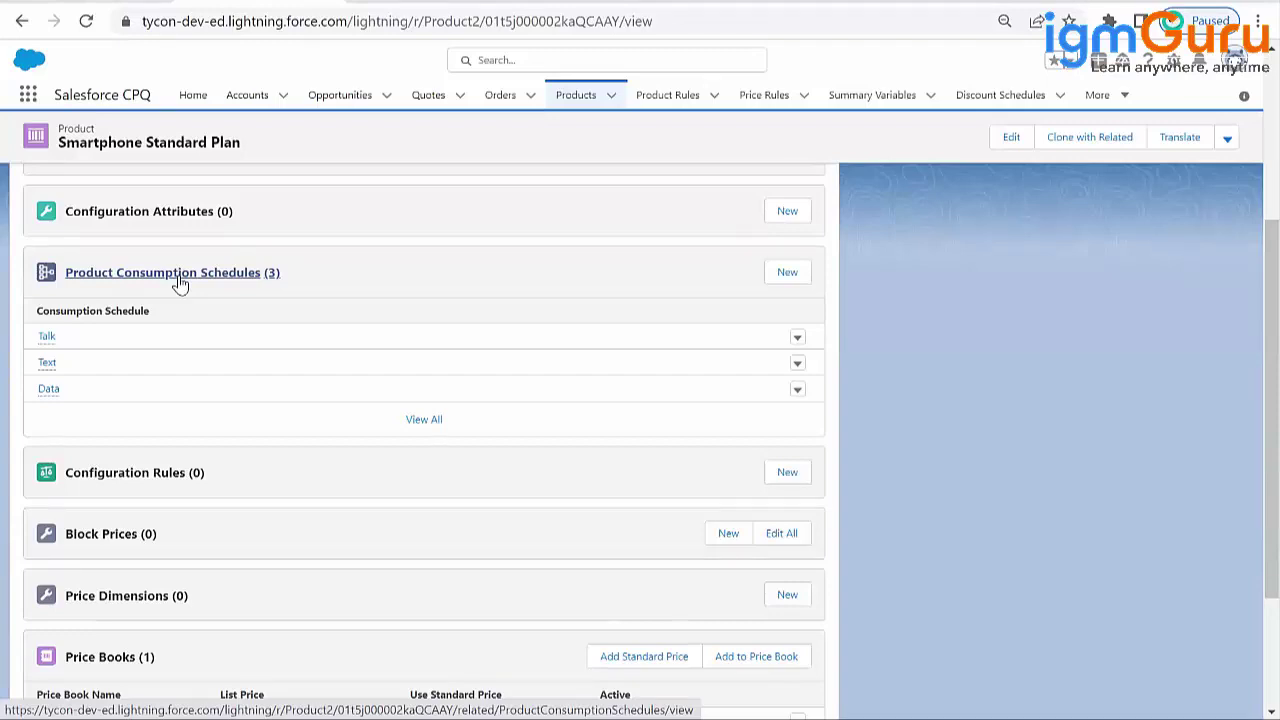
{"action": "mouse_move", "coordinate": [52, 343]}
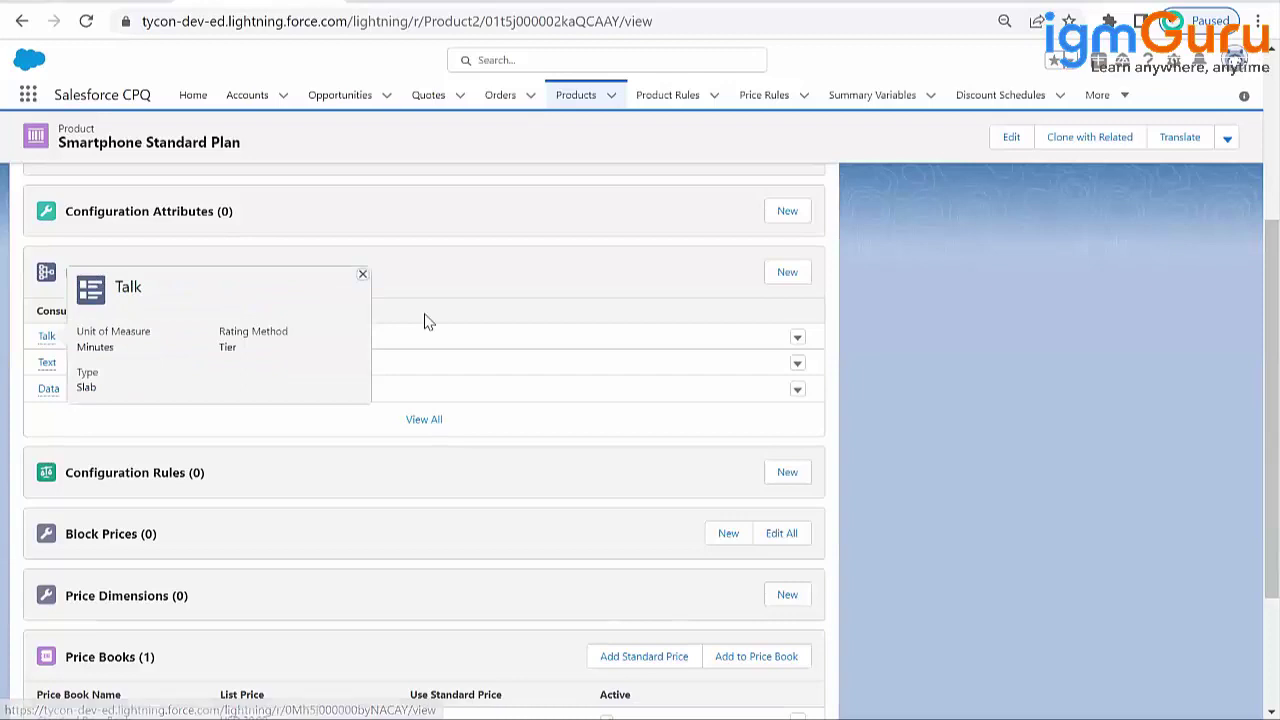
- Find the Consumption Schedules list by searching for CONSU, and view its blank new-record form without creating anything
{"action": "left_click", "coordinate": [28, 94]}
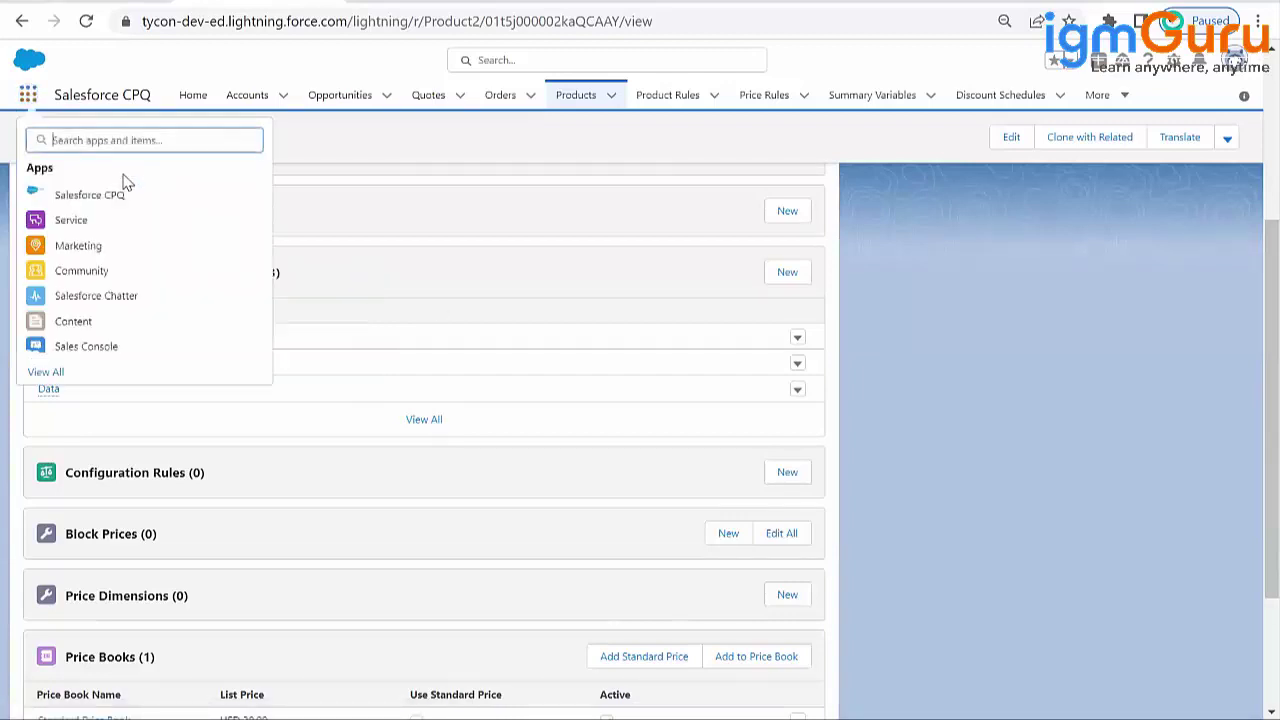
{"action": "type", "text": "CONSU"}
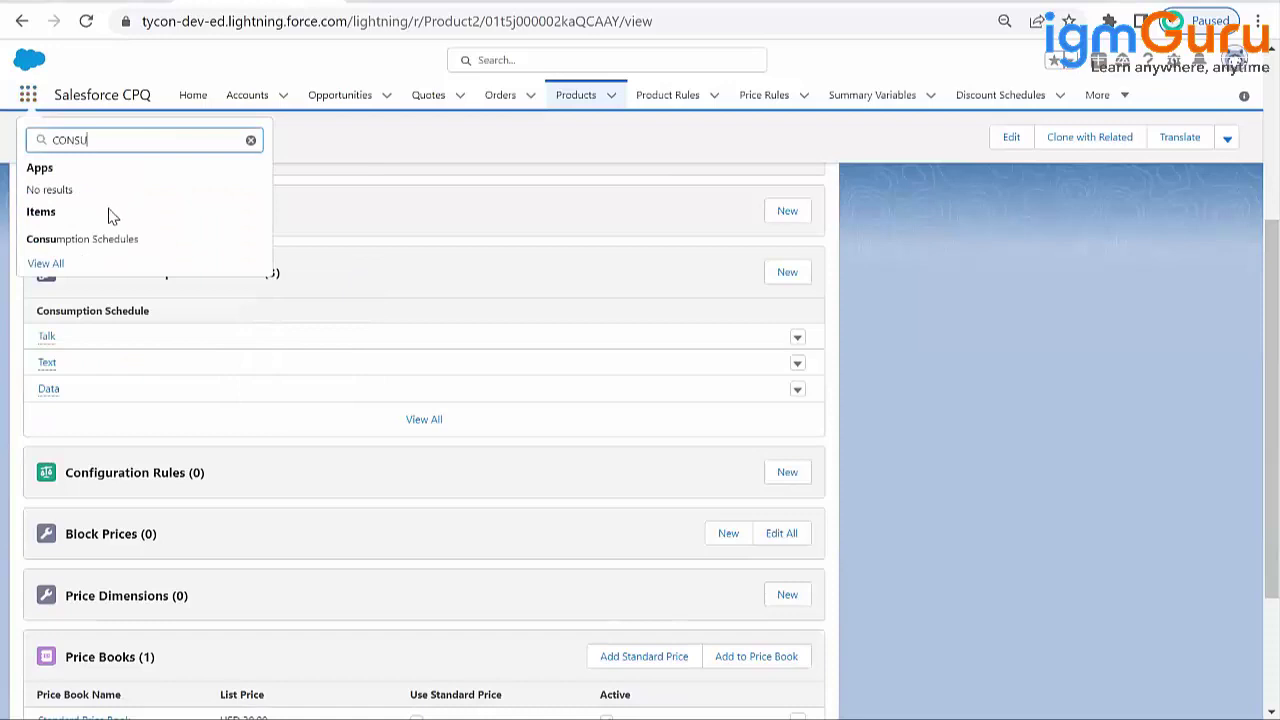
{"action": "left_click", "coordinate": [65, 241]}
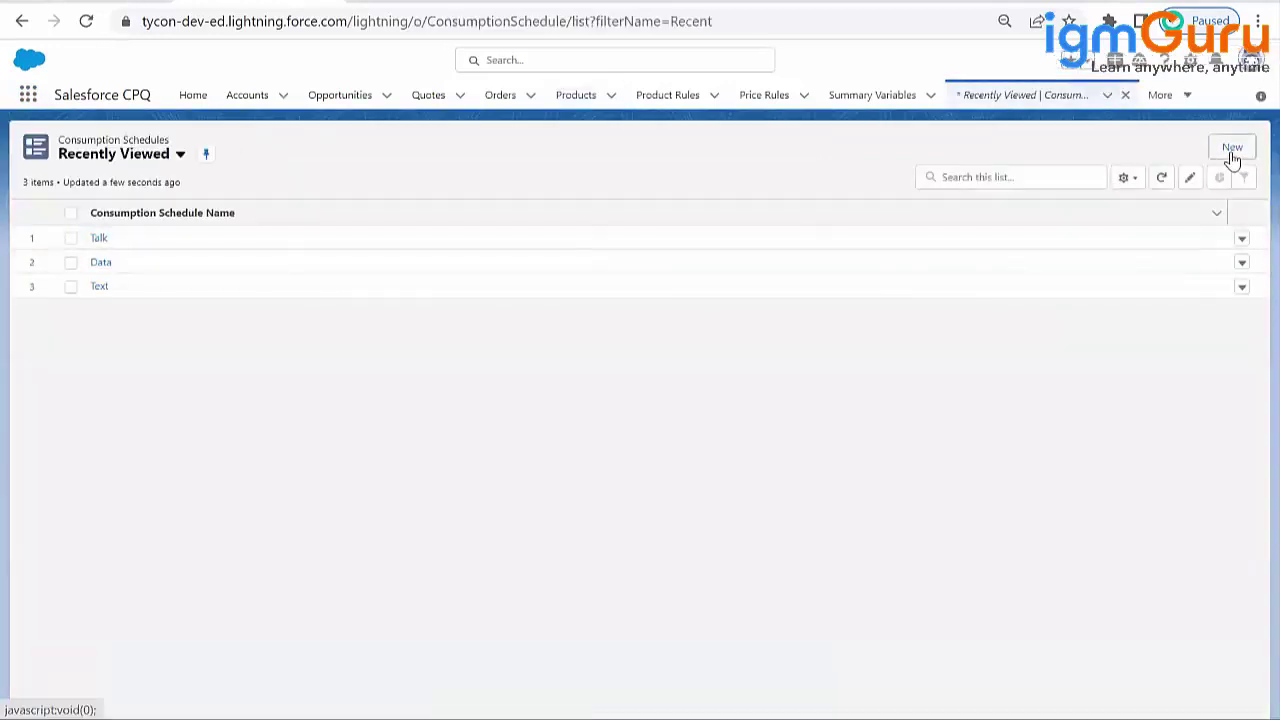
{"action": "left_click", "coordinate": [1232, 150]}
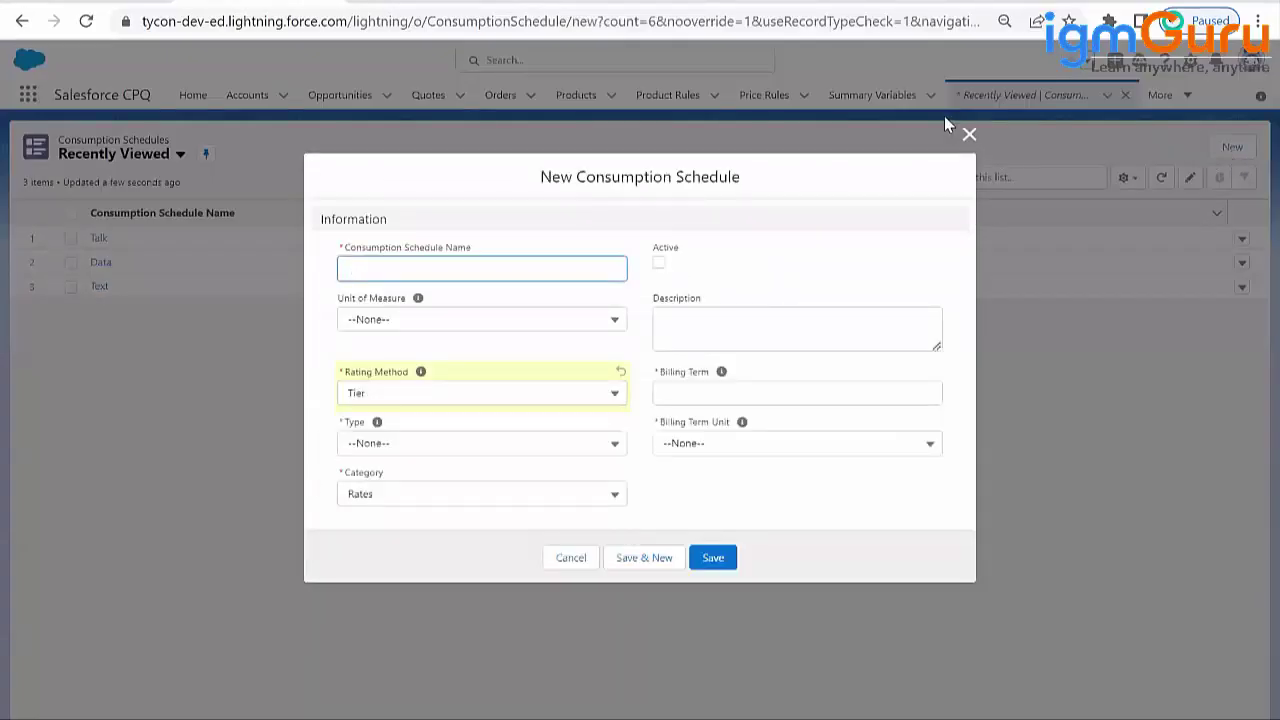
{"action": "left_click", "coordinate": [968, 141]}
- Open the Data consumption schedule for editing and examine its name, active setting and Unit of Measure options
{"action": "left_click", "coordinate": [100, 266]}
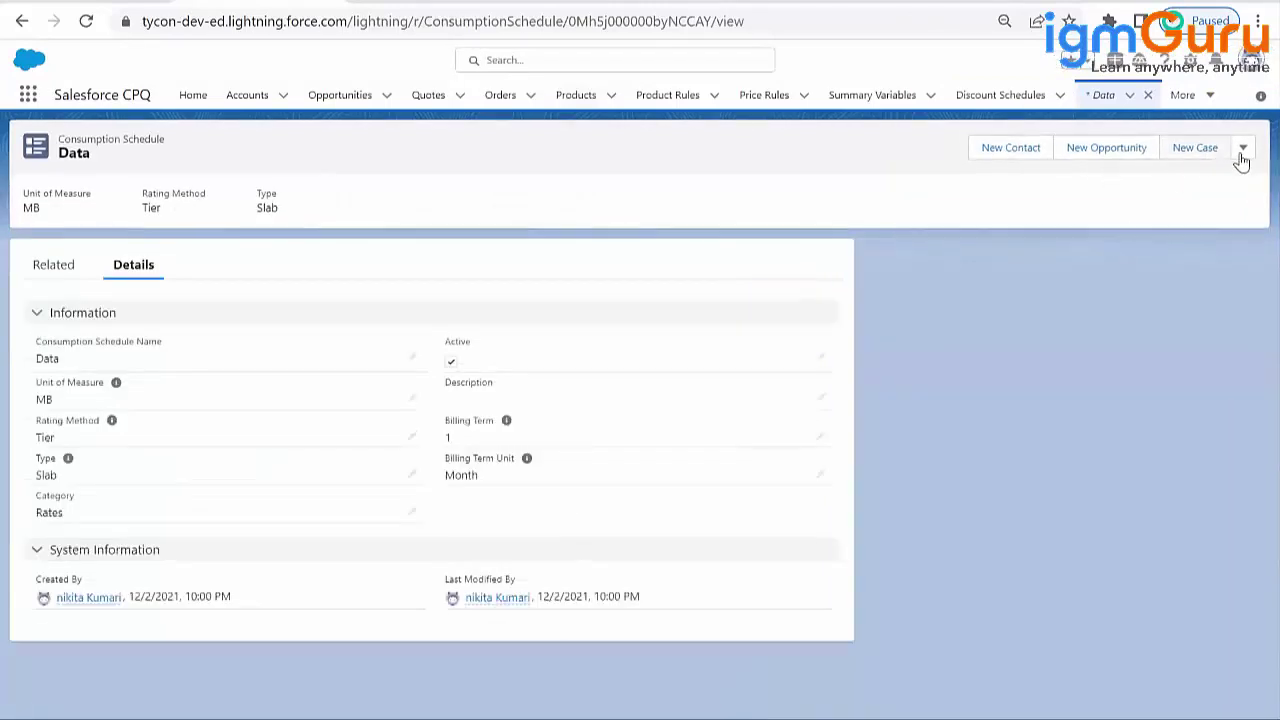
{"action": "left_click", "coordinate": [1243, 150]}
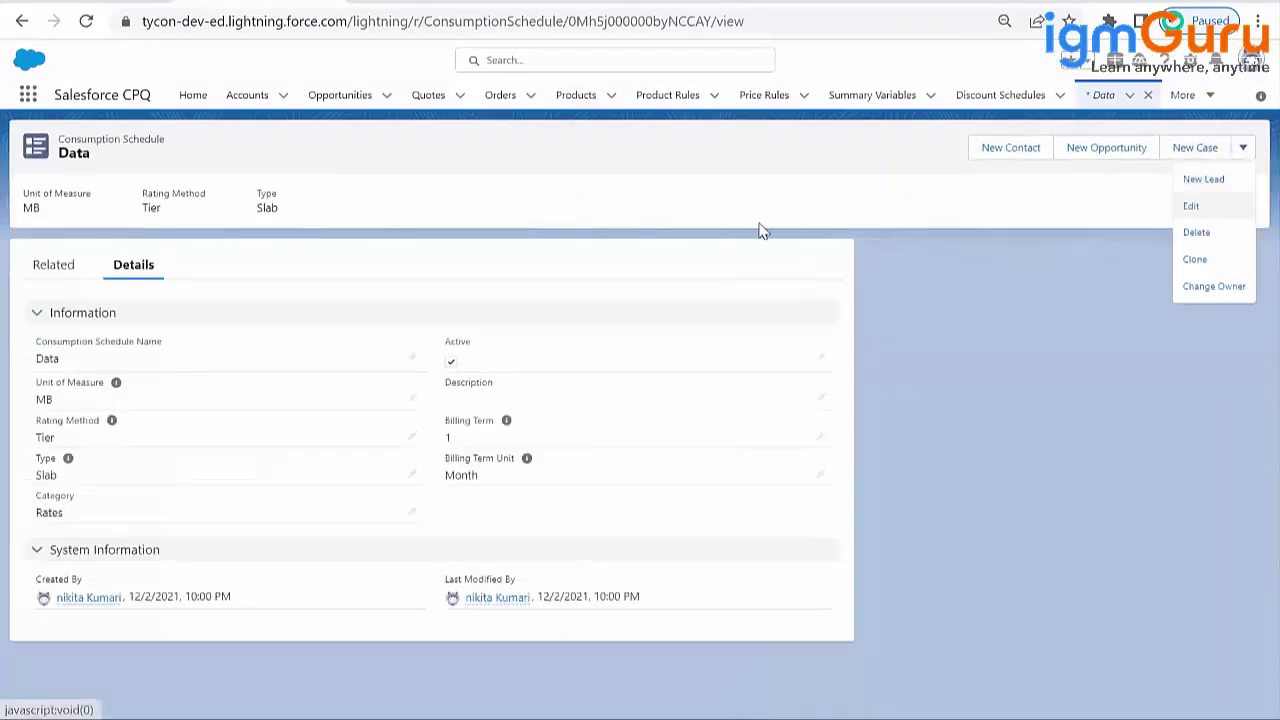
{"action": "left_click", "coordinate": [1208, 210]}
{"action": "double_click", "coordinate": [386, 235]}
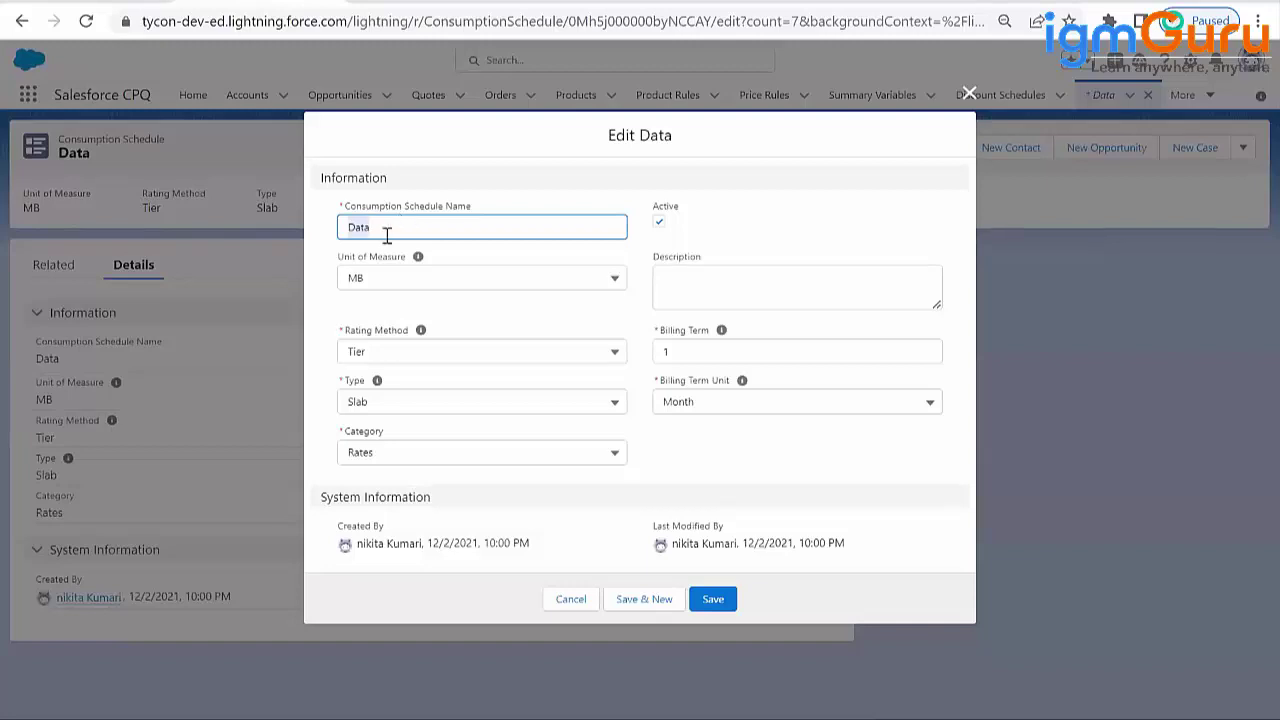
{"action": "left_click", "coordinate": [386, 235]}
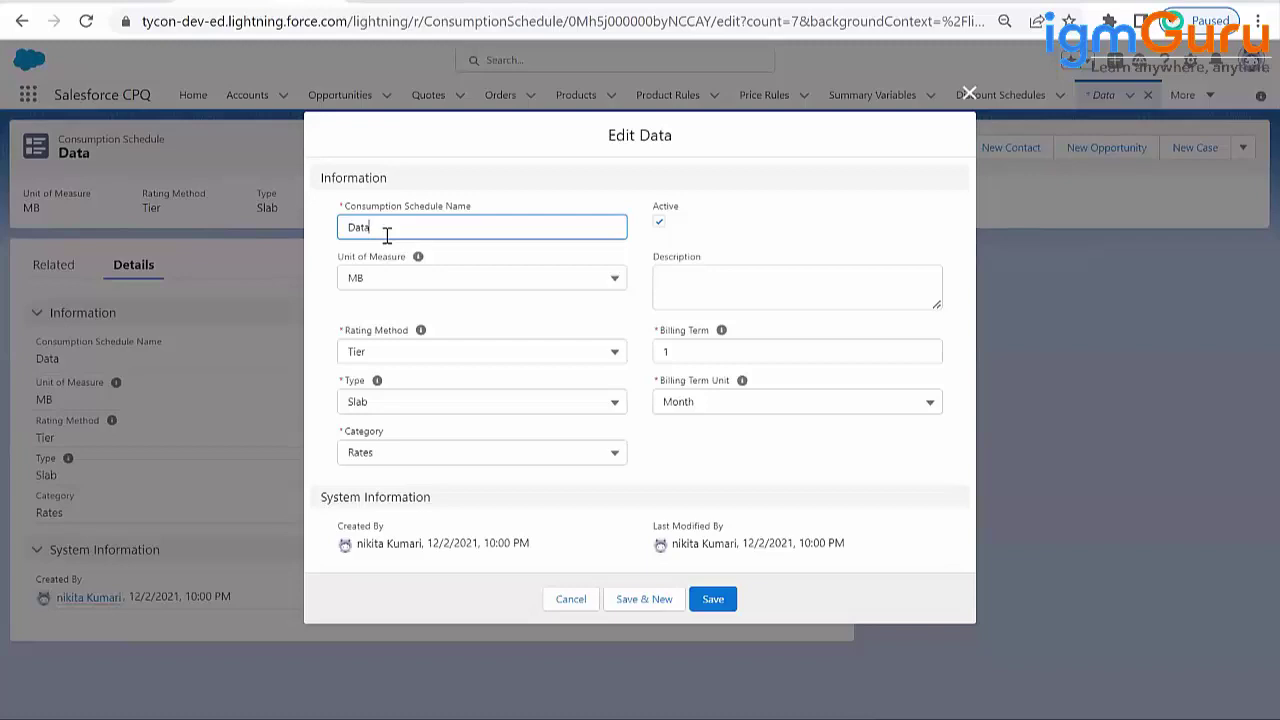
{"action": "left_click", "coordinate": [660, 222]}
{"action": "left_click", "coordinate": [435, 283]}
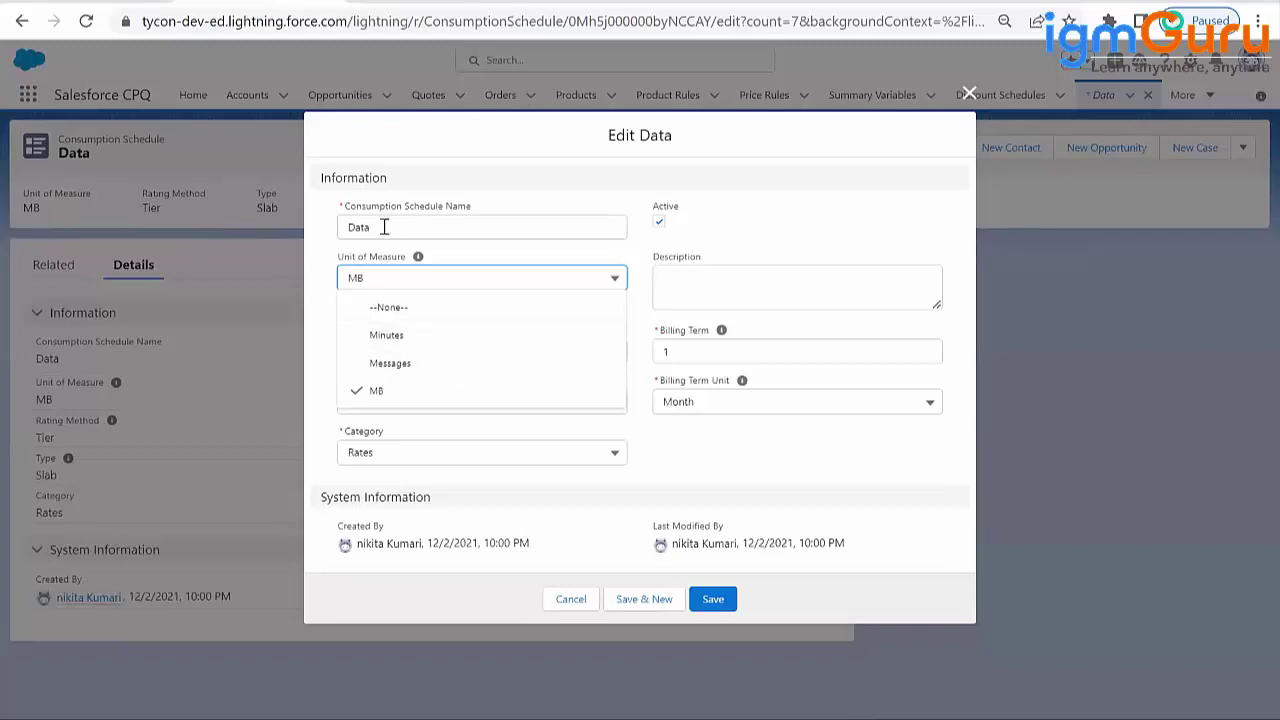
{"action": "left_click", "coordinate": [384, 400]}
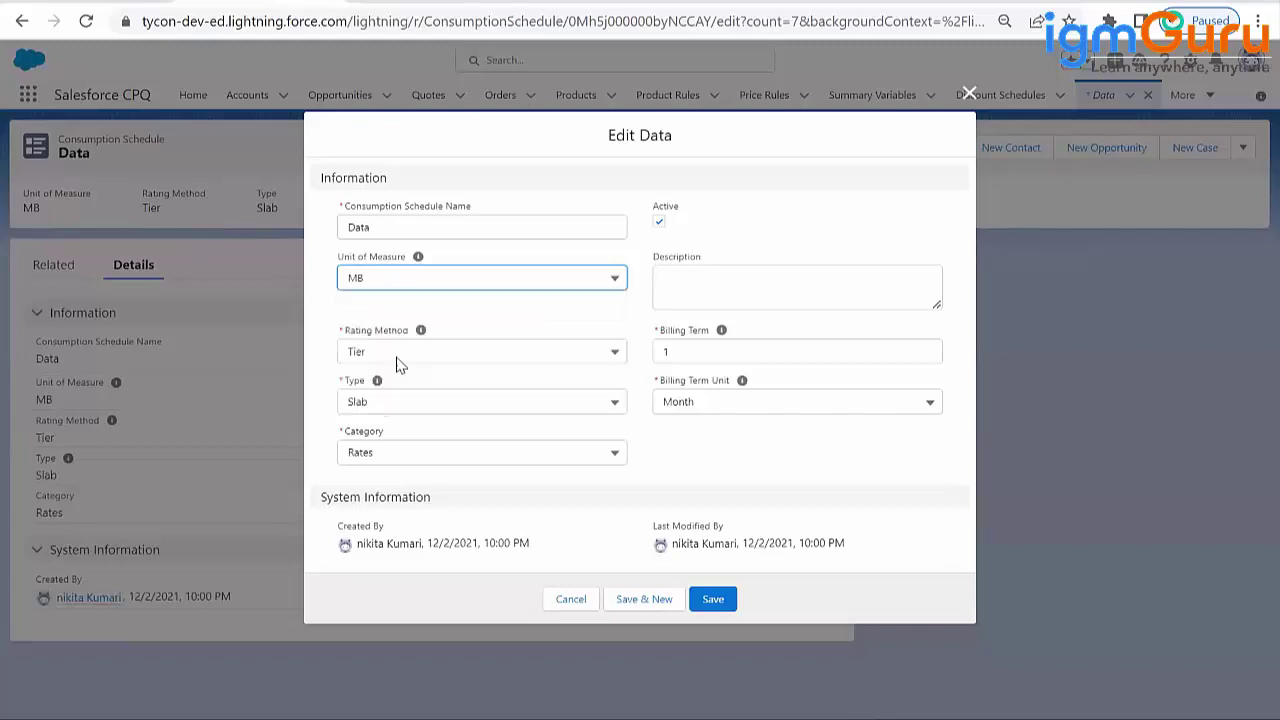
{"action": "left_click", "coordinate": [417, 291]}
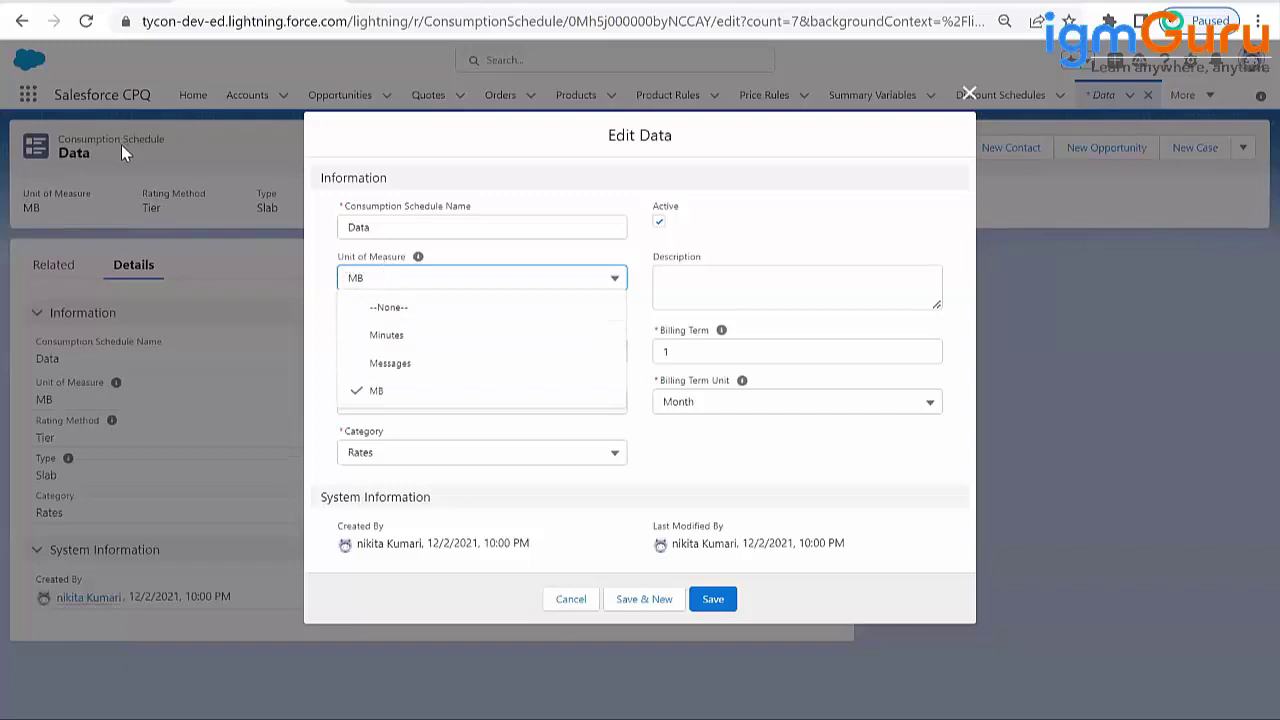
{"action": "left_click", "coordinate": [396, 392]}
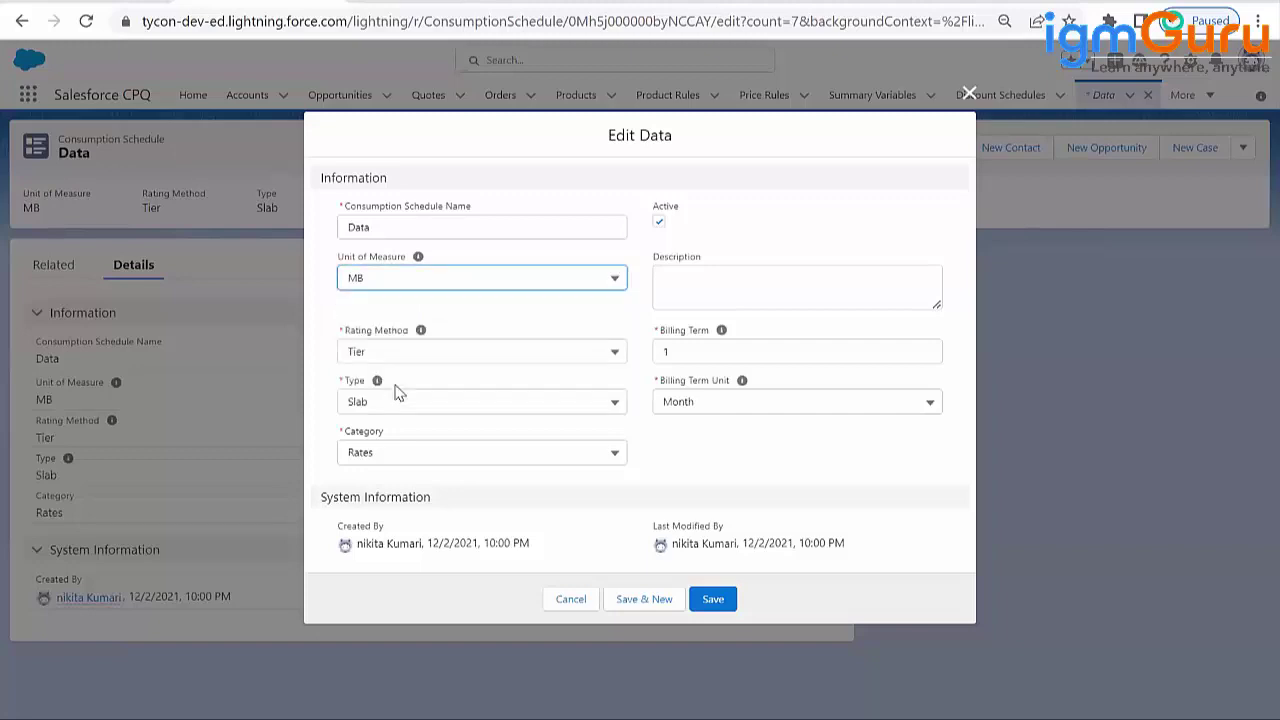
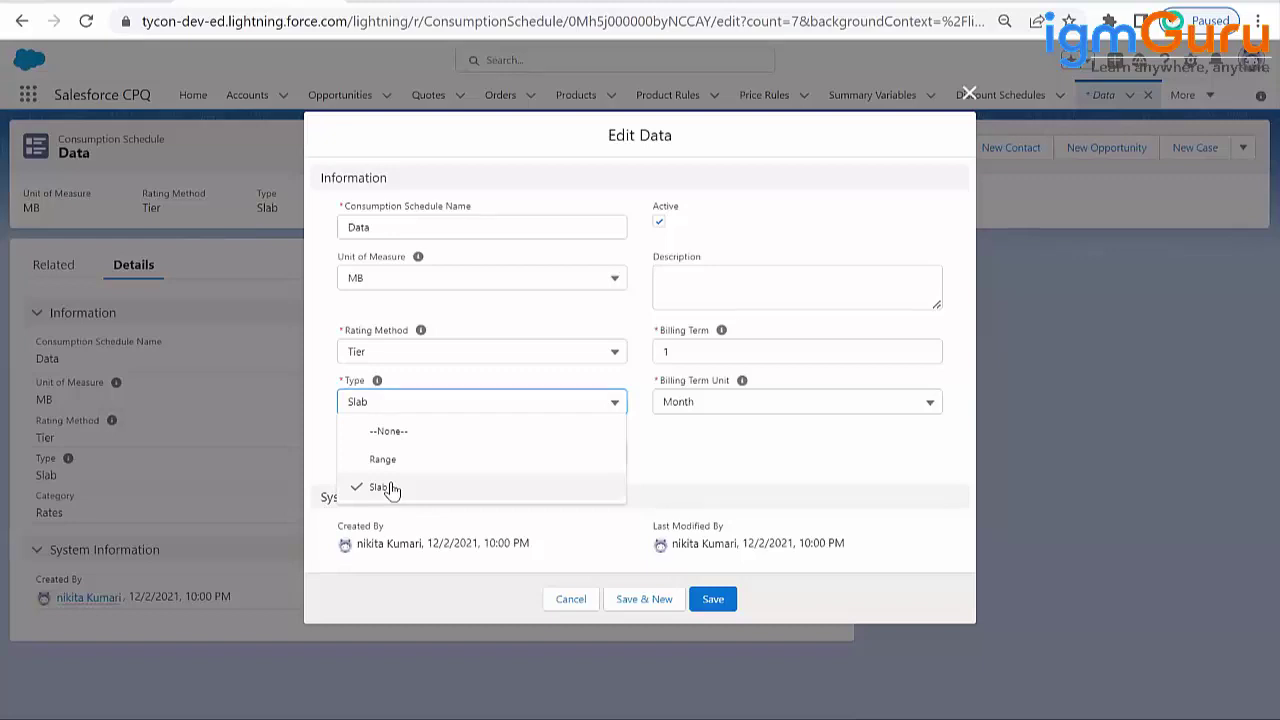
- Examine the Data schedule's Type, Category and Billing Term Unit options, and cancel the editing form
{"action": "left_click", "coordinate": [390, 488]}
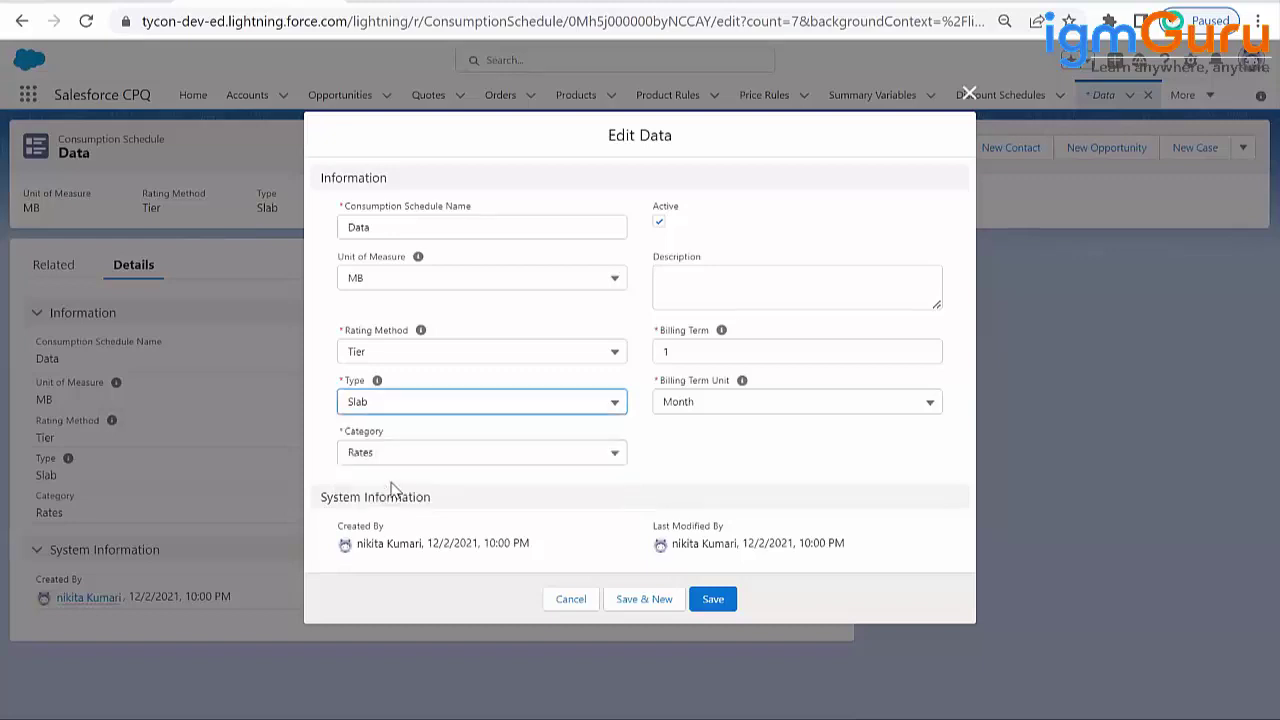
{"action": "left_click", "coordinate": [513, 453]}
{"action": "left_click", "coordinate": [513, 453]}
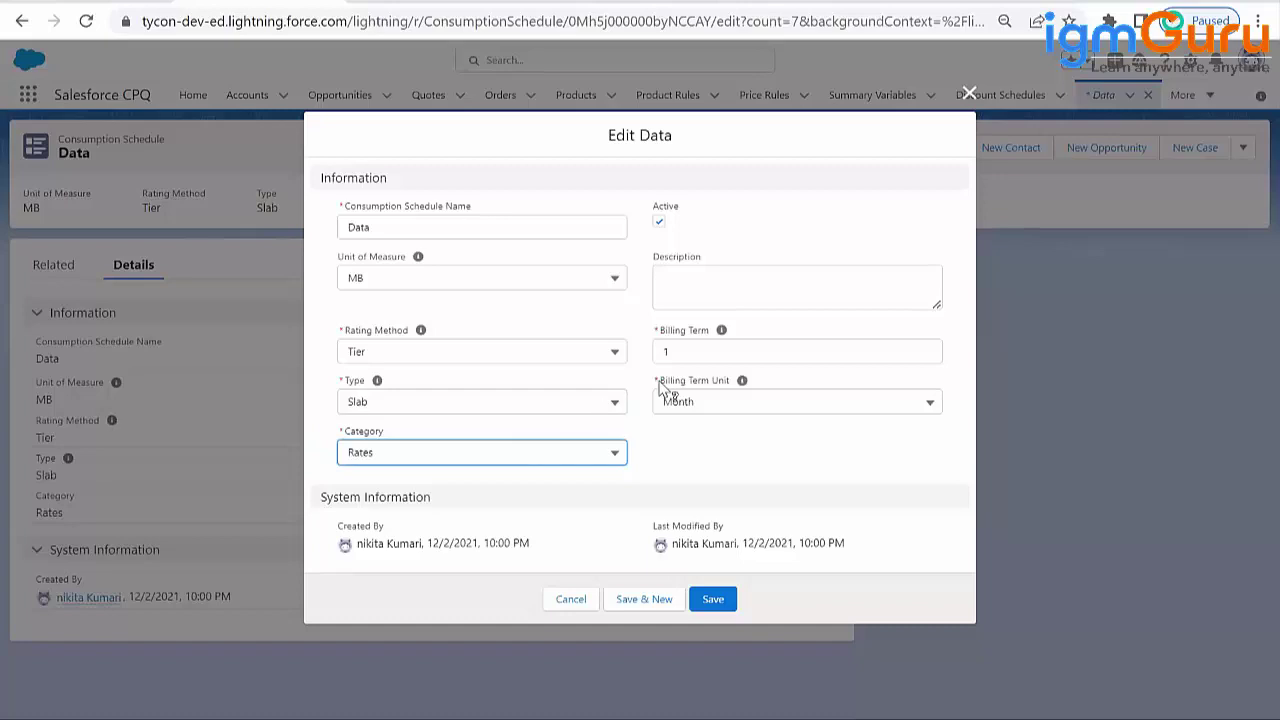
{"action": "left_click", "coordinate": [697, 403]}
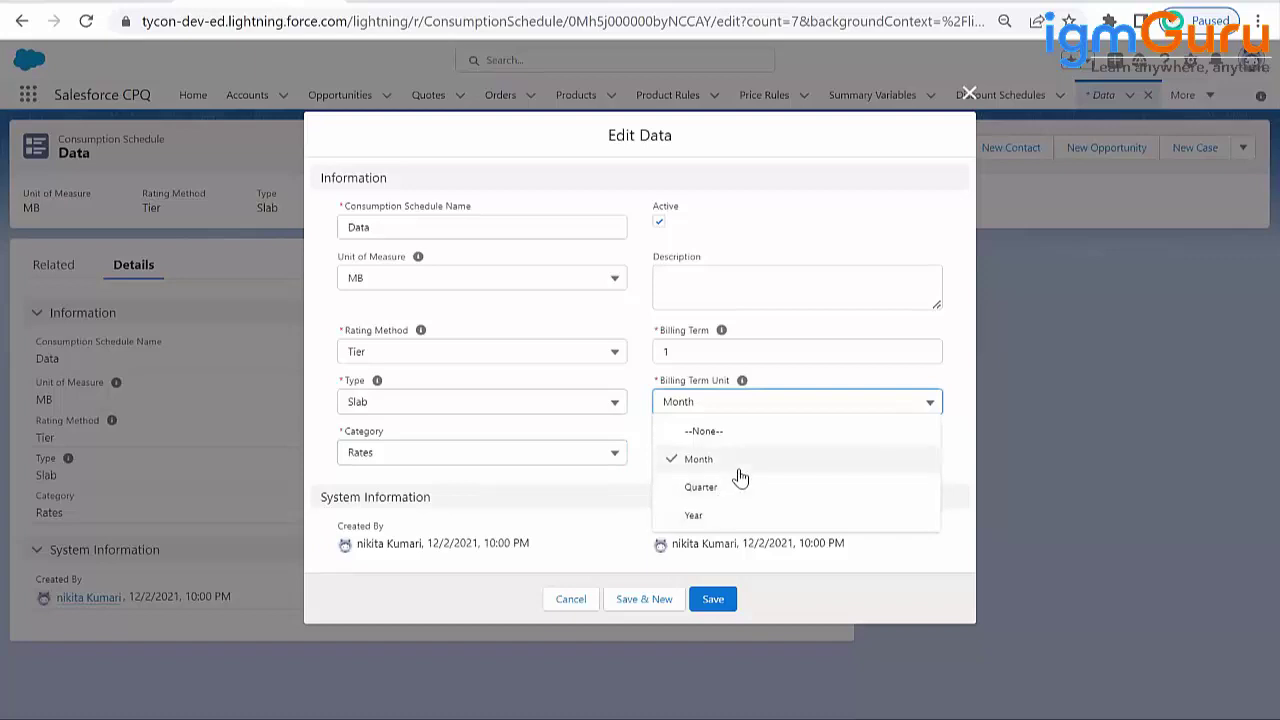
{"action": "left_click", "coordinate": [738, 470]}
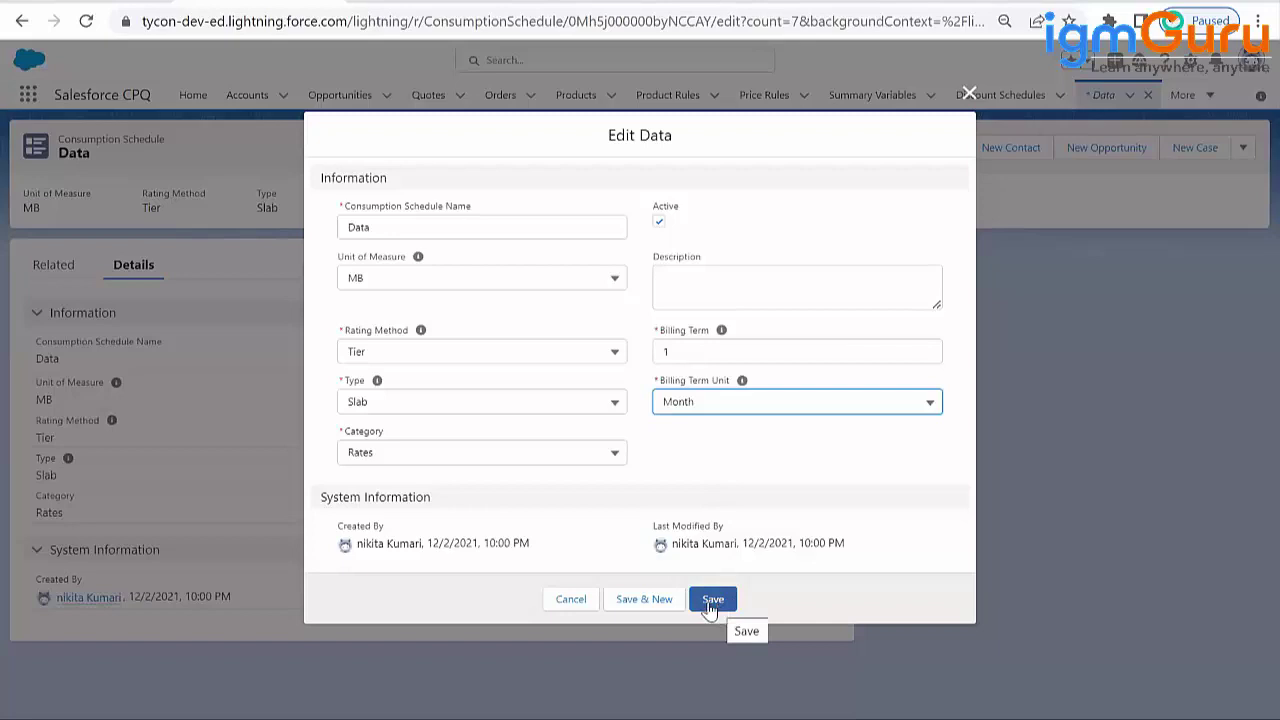
{"action": "left_click", "coordinate": [594, 604]}
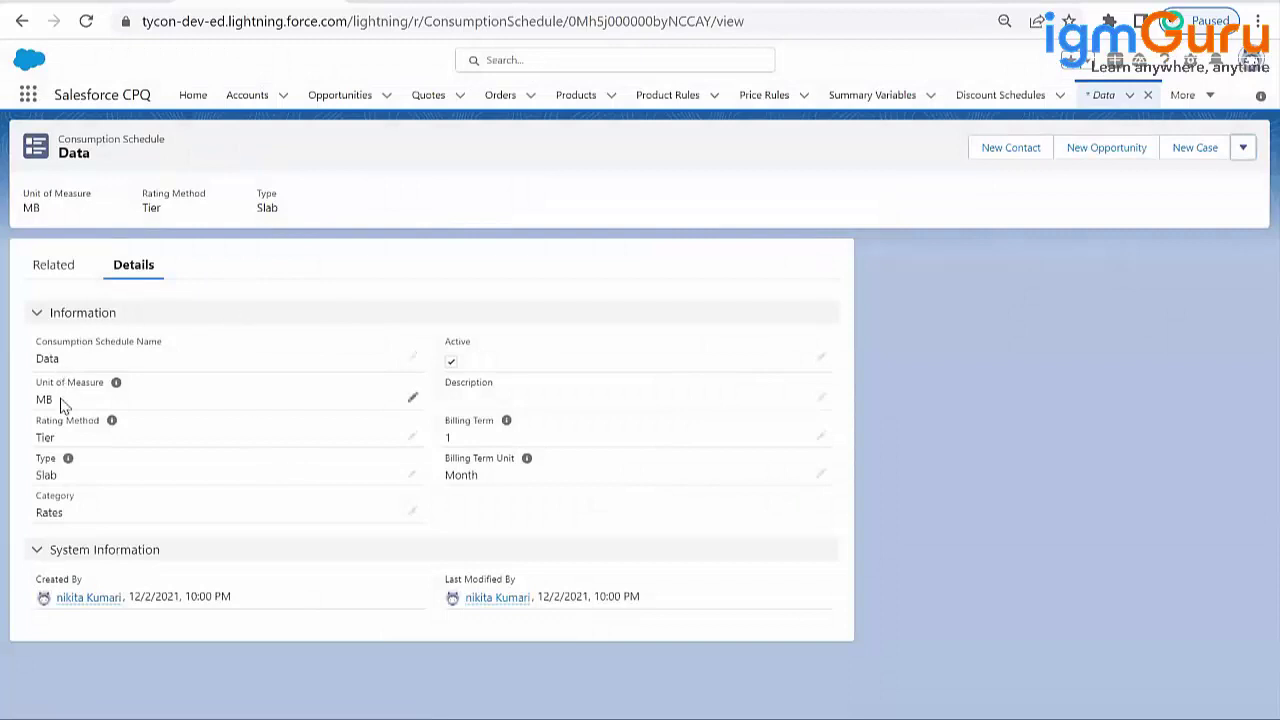
- Open the Data schedule's R-000005 consumption rate for editing, examine its bounds, price and Pricing Method options, and close the form without saving
{"action": "left_click", "coordinate": [60, 268]}
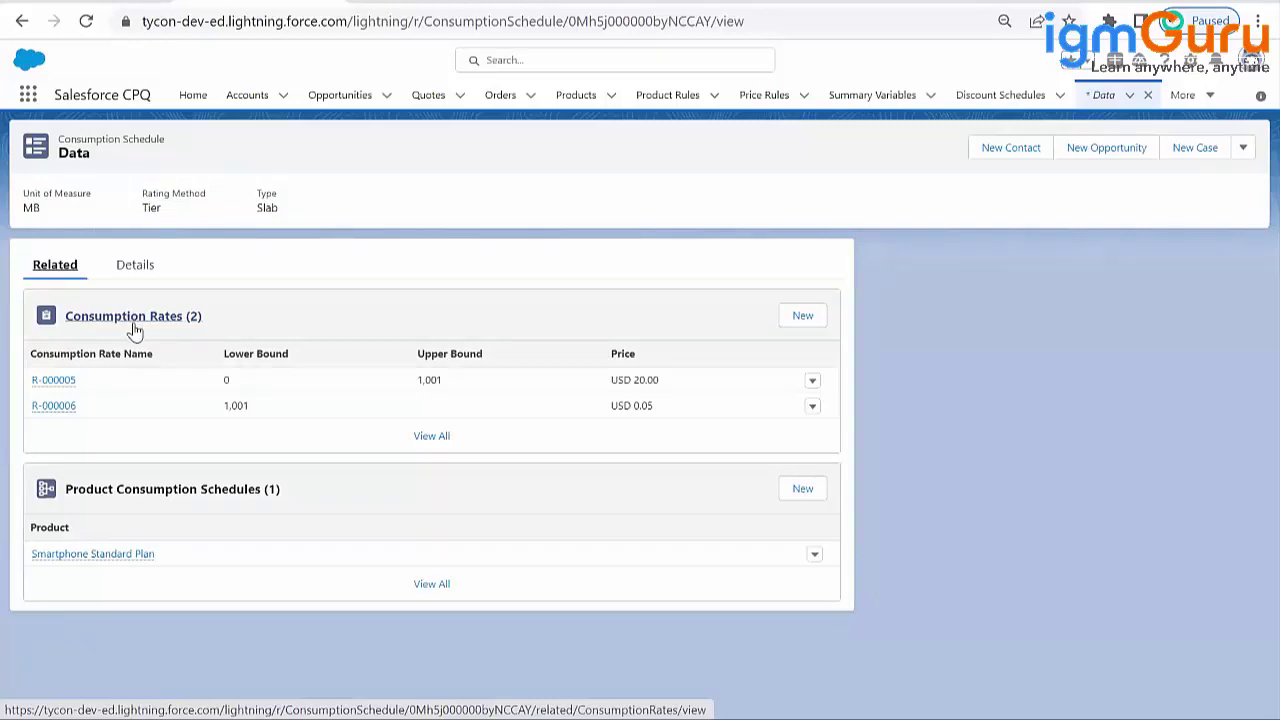
{"action": "left_click", "coordinate": [63, 381]}
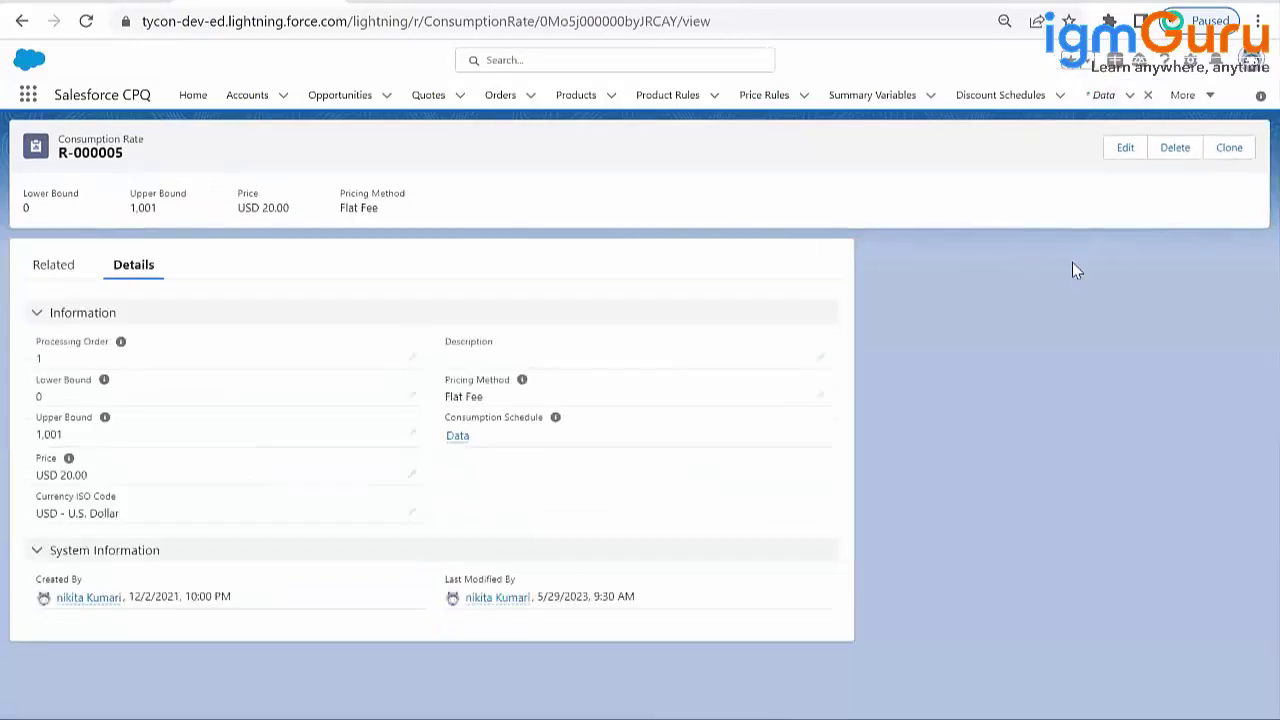
{"action": "left_click", "coordinate": [1125, 147]}
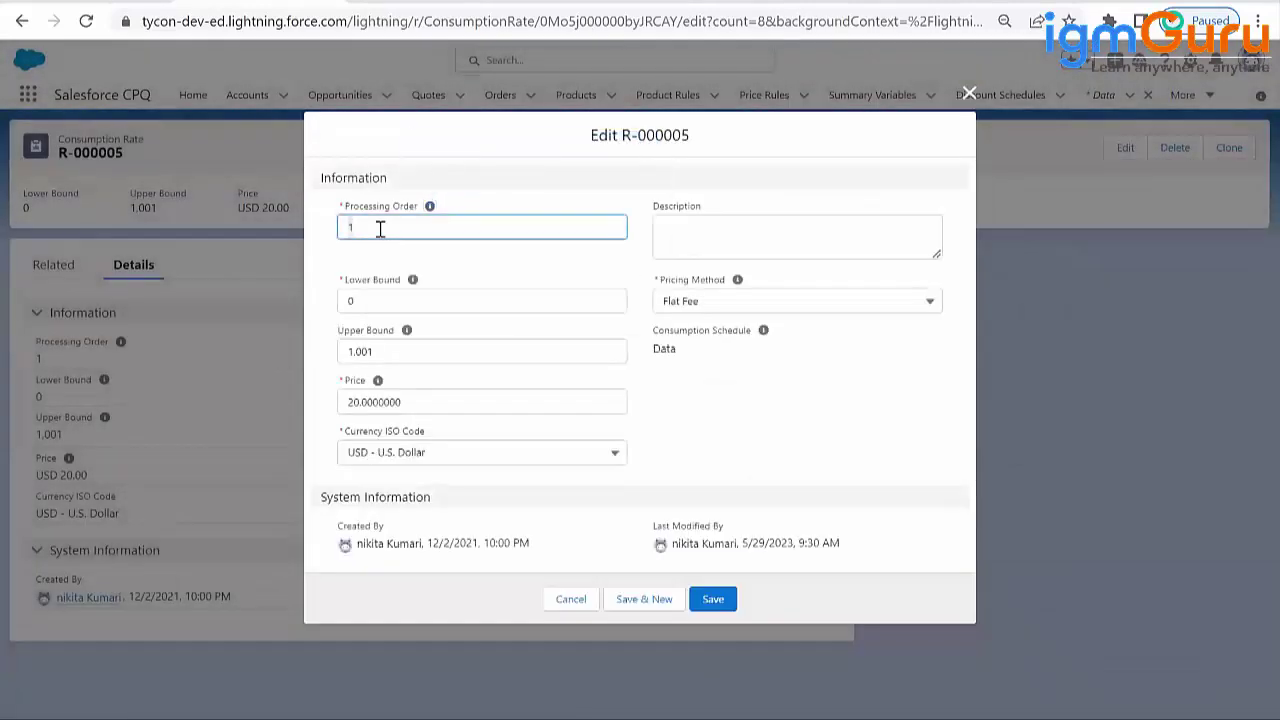
{"action": "left_click", "coordinate": [375, 302]}
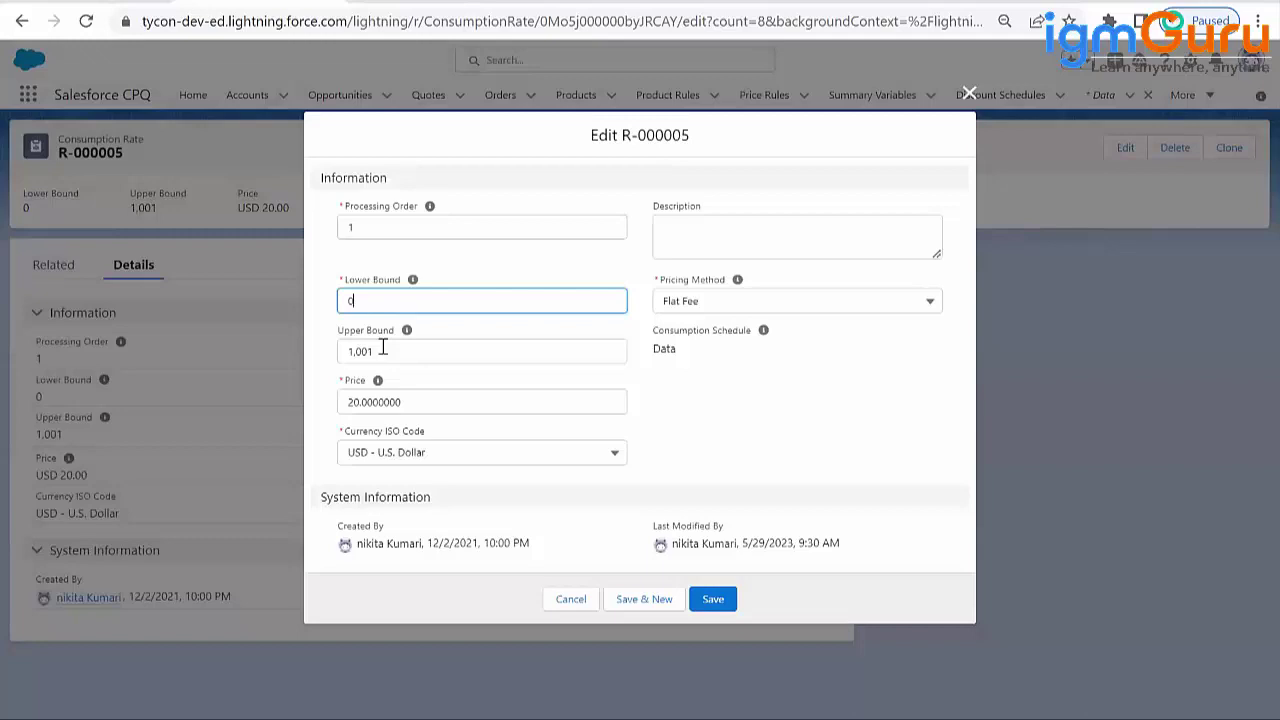
{"action": "left_click", "coordinate": [382, 349]}
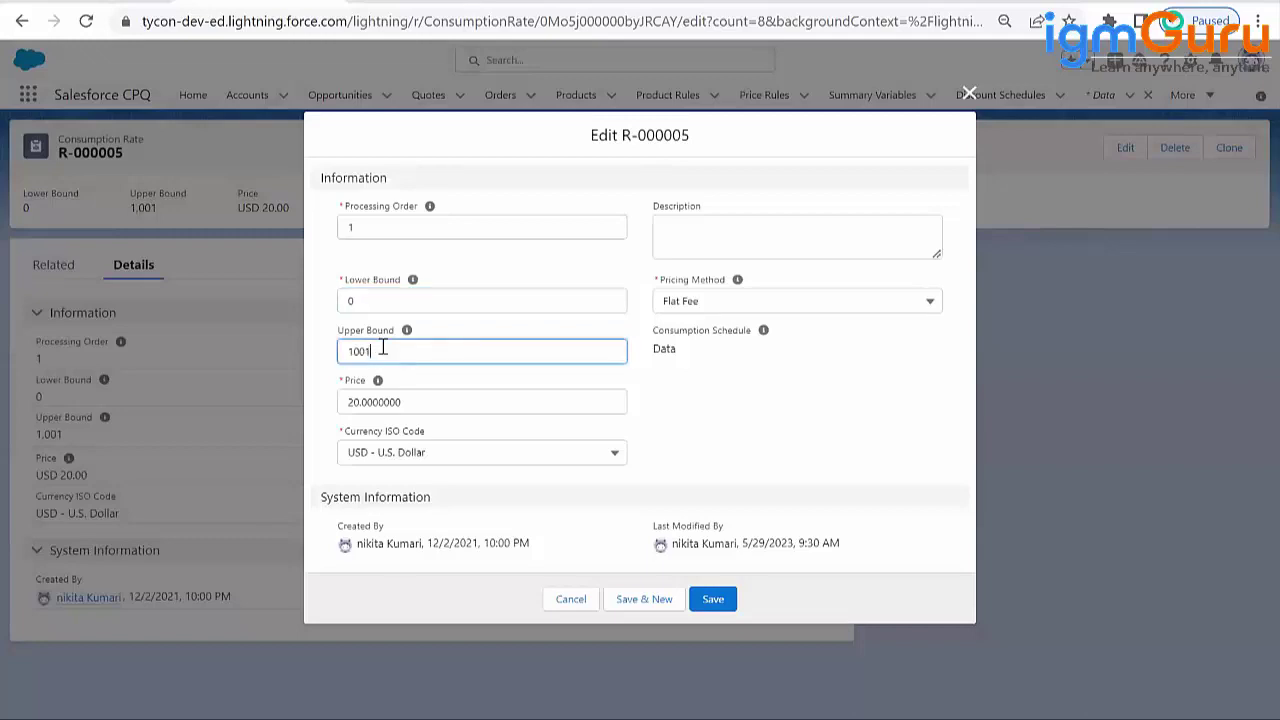
{"action": "left_click", "coordinate": [407, 398]}
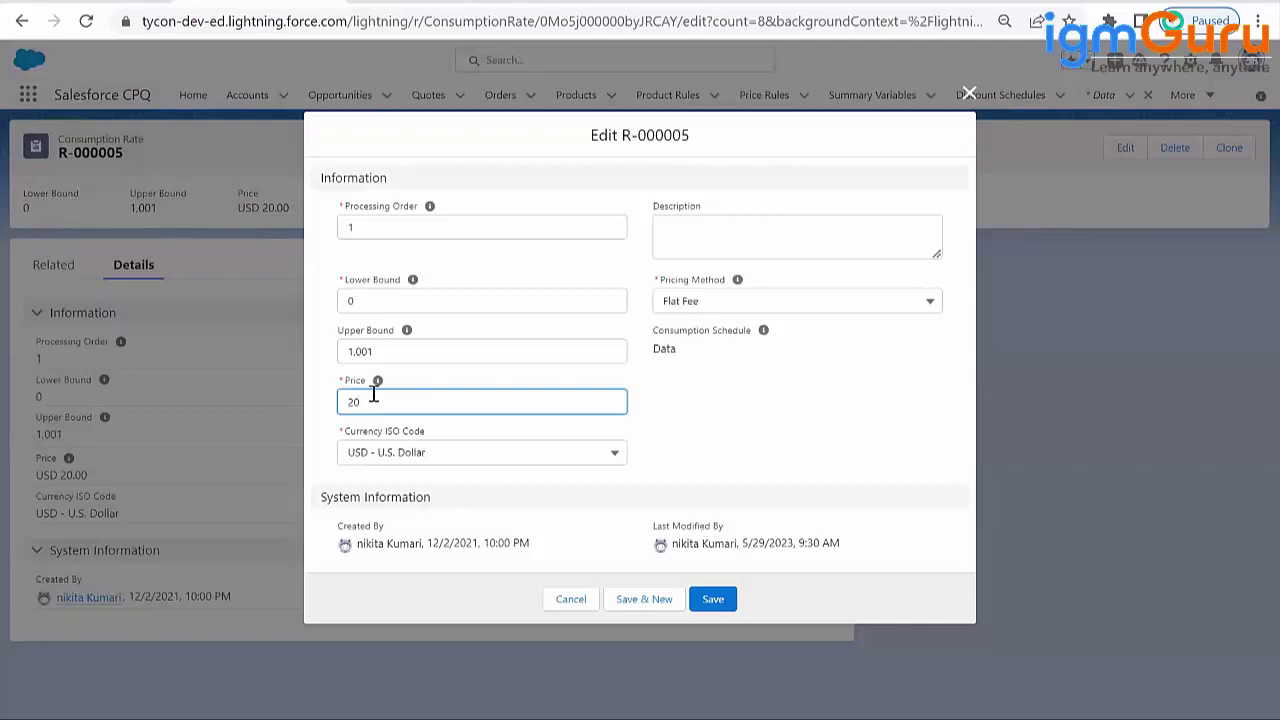
{"action": "left_click", "coordinate": [685, 303]}
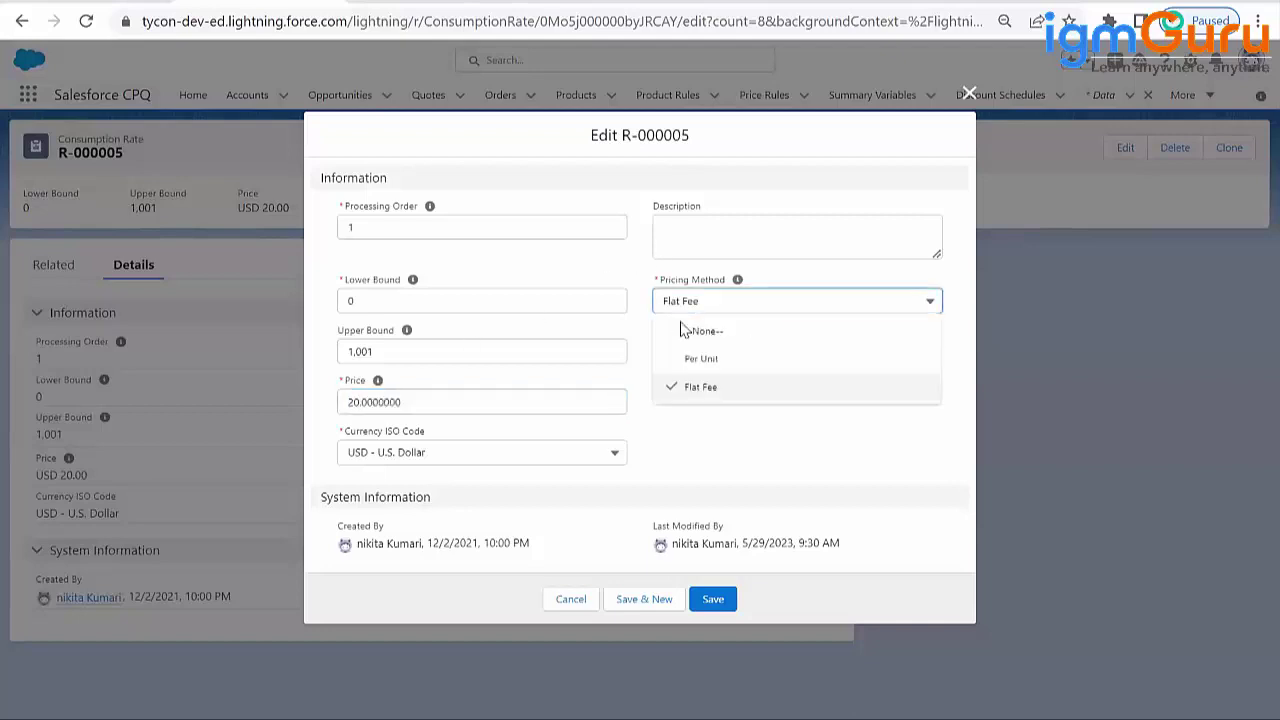
{"action": "left_click", "coordinate": [731, 389]}
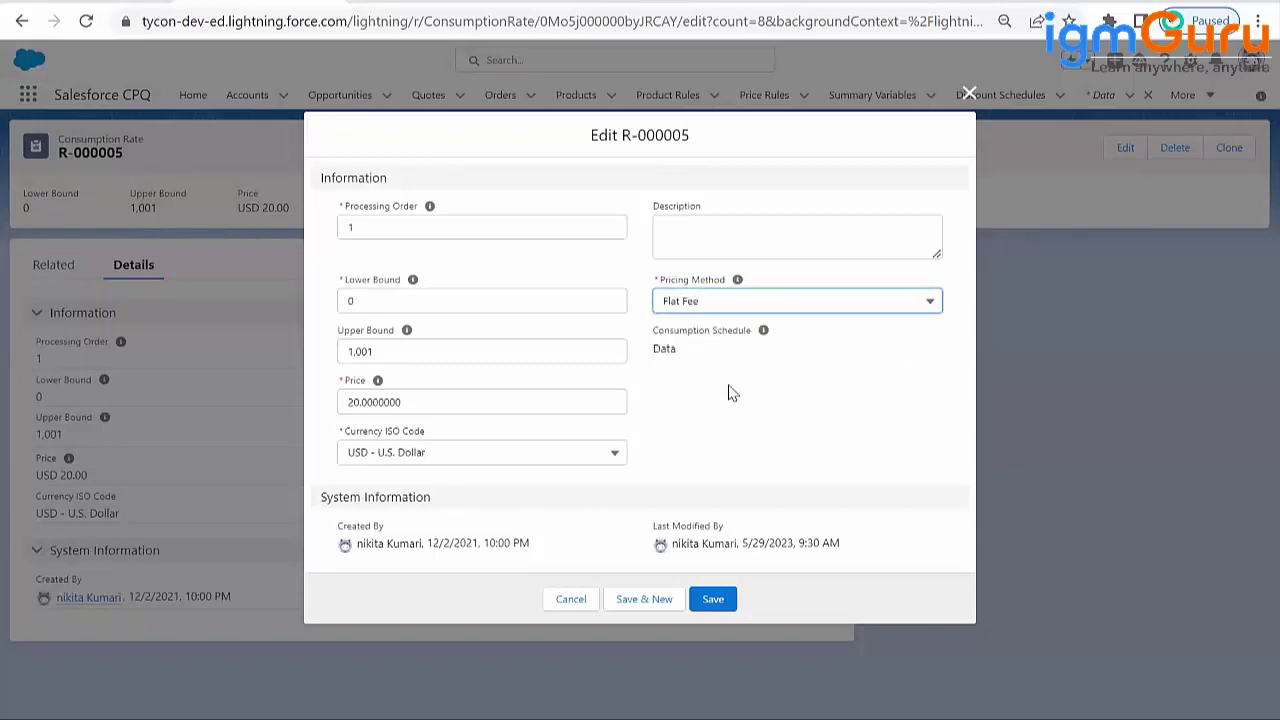
{"action": "left_click", "coordinate": [967, 96]}
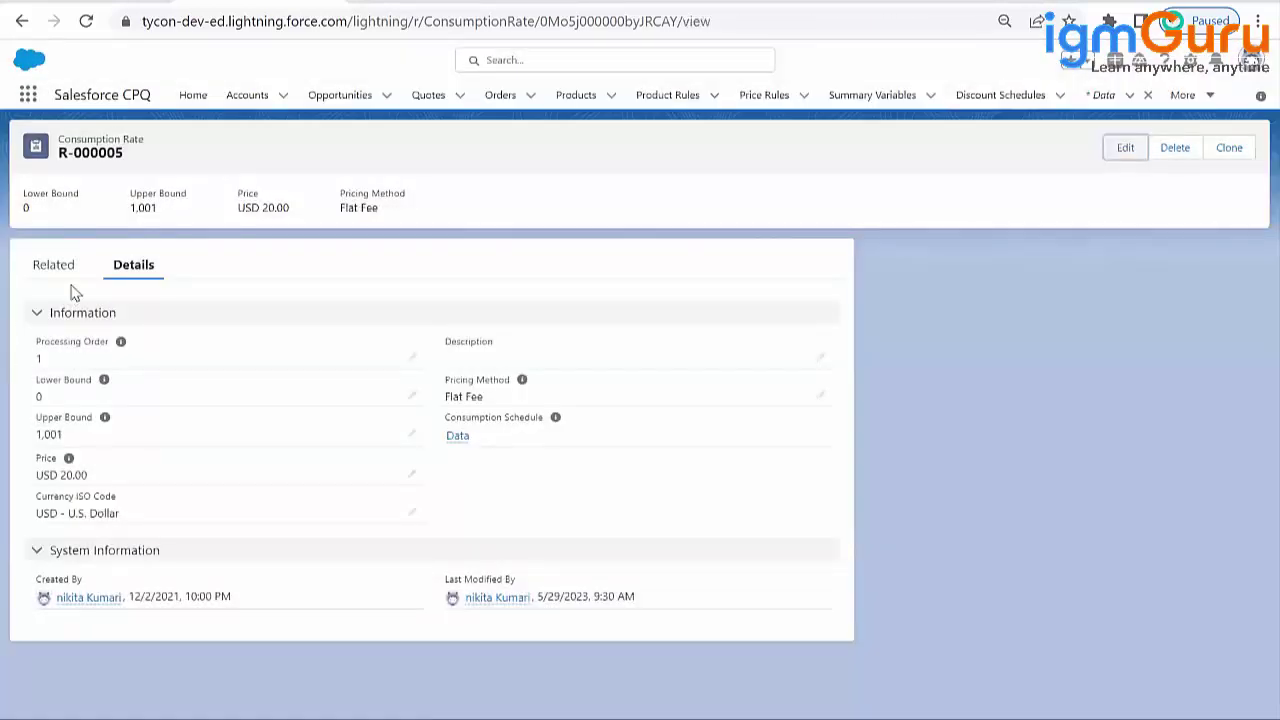
- Duplicate the browser tab of the R-000005 rate and check the record's related lists and details
{"action": "mouse_move", "coordinate": [121, 342]}
{"action": "right_click", "coordinate": [252, 2]}
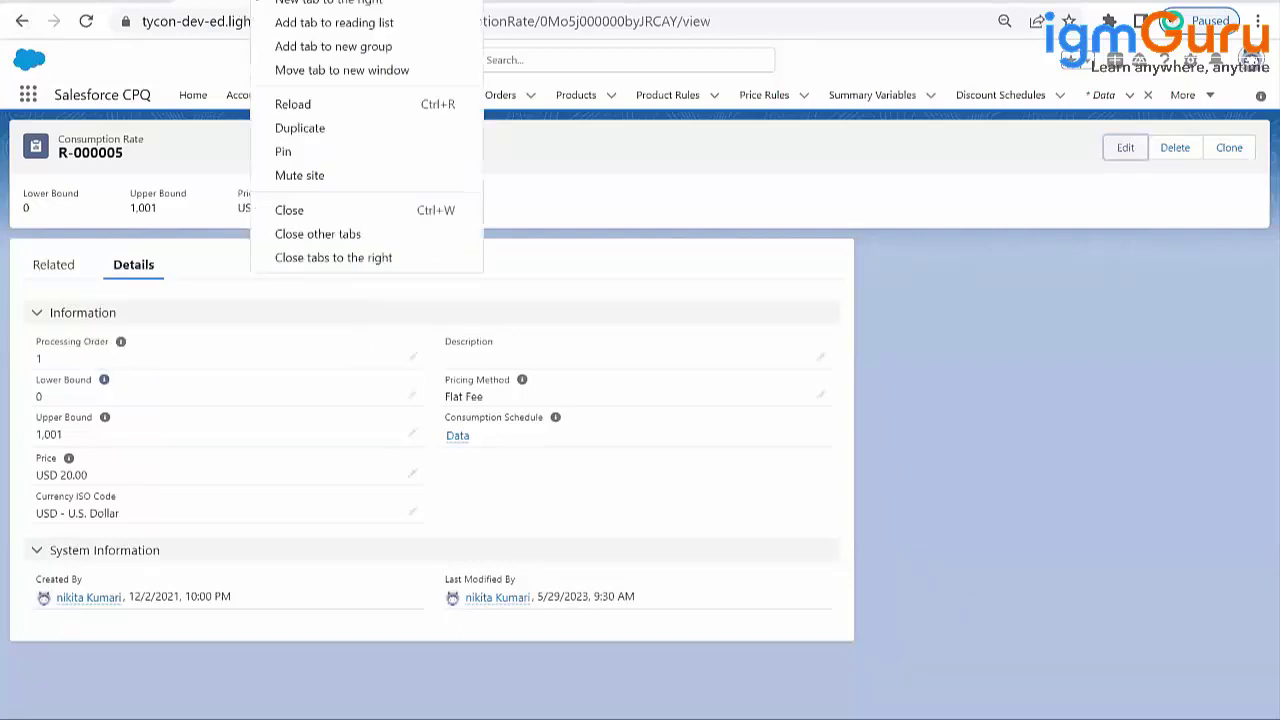
{"action": "left_click", "coordinate": [322, 138]}
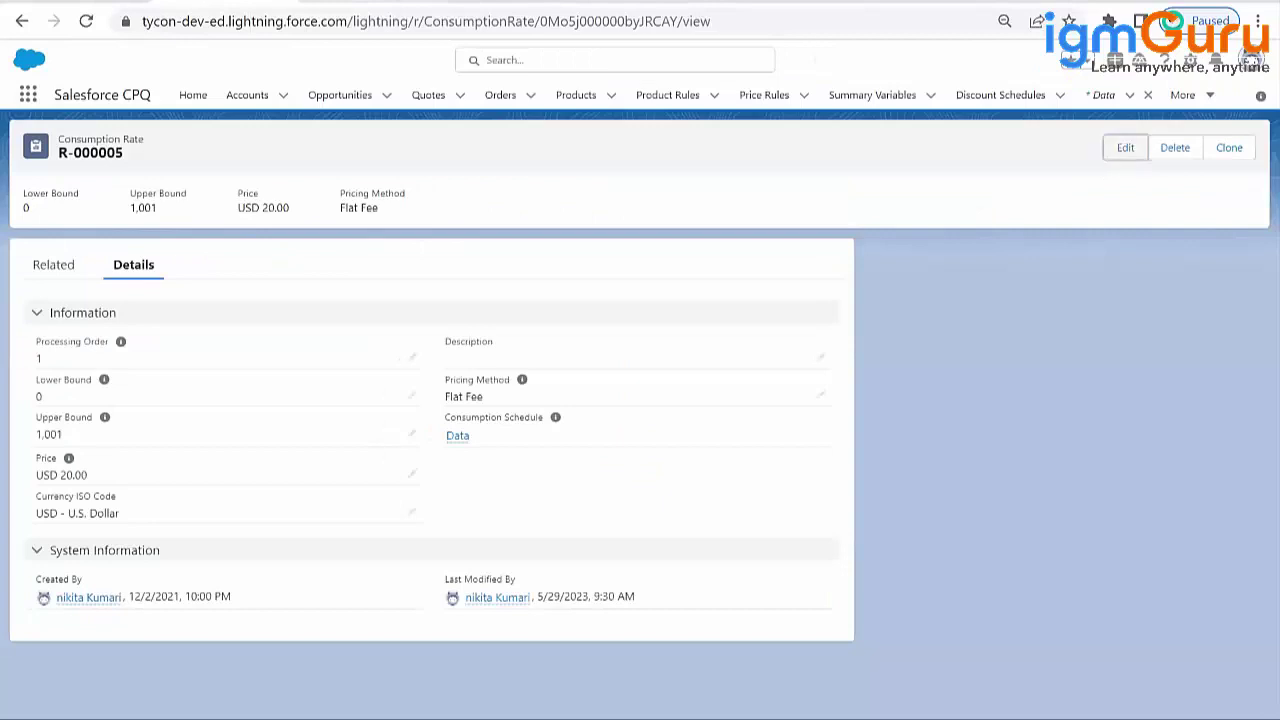
{"action": "left_click", "coordinate": [300, 3]}
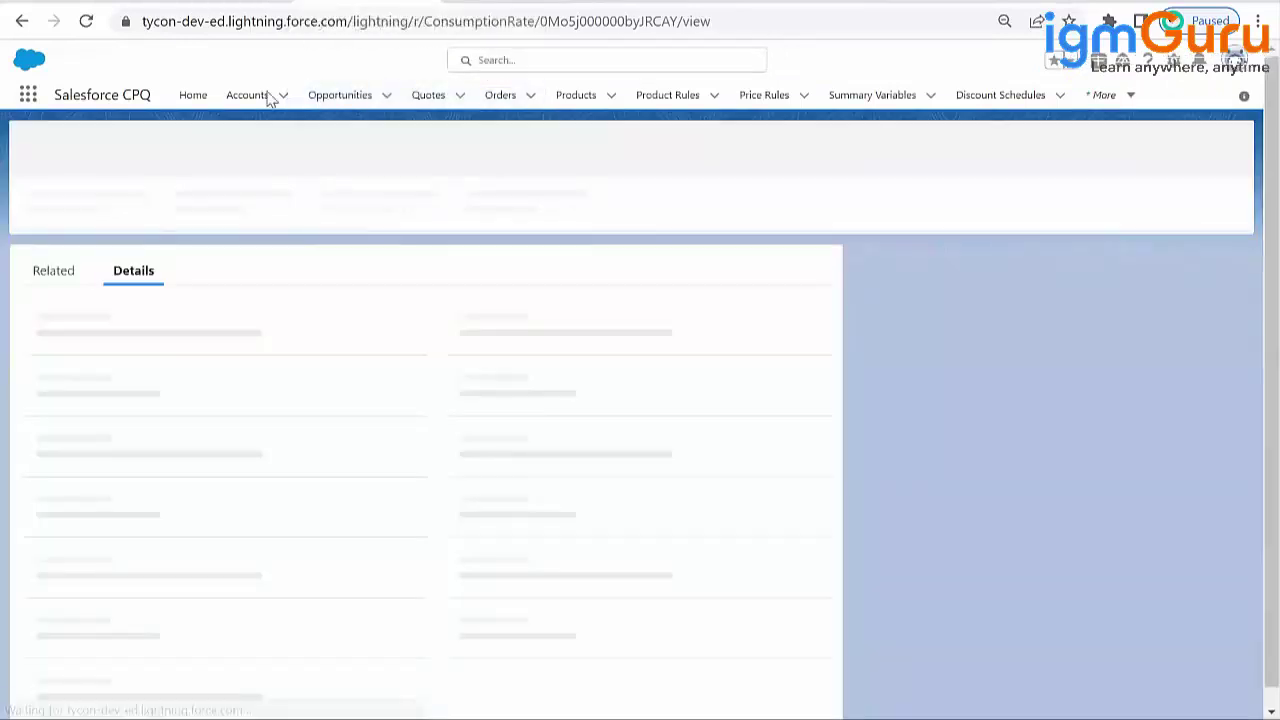
{"action": "left_click", "coordinate": [55, 265]}
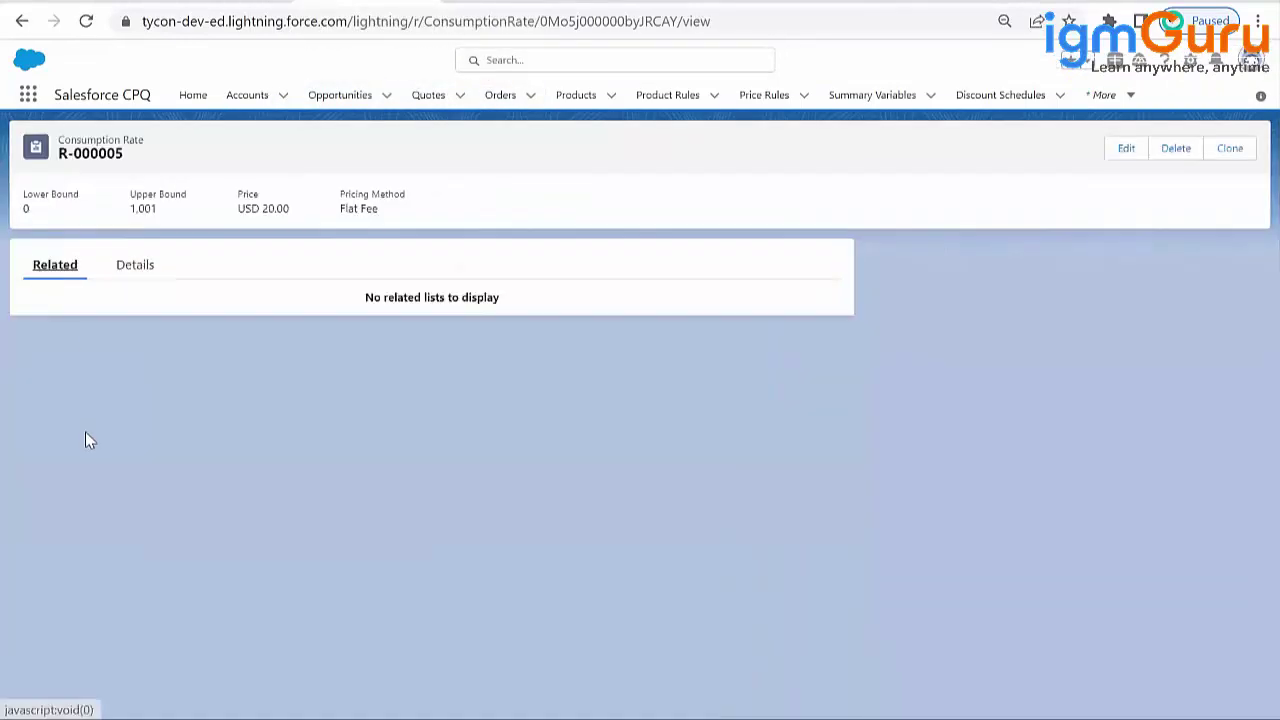
{"action": "left_click", "coordinate": [145, 269]}
- Open the Data schedule's R-000006 rate for editing and compare its lower bound with the upper bound of R-000005
{"action": "left_click", "coordinate": [457, 437]}
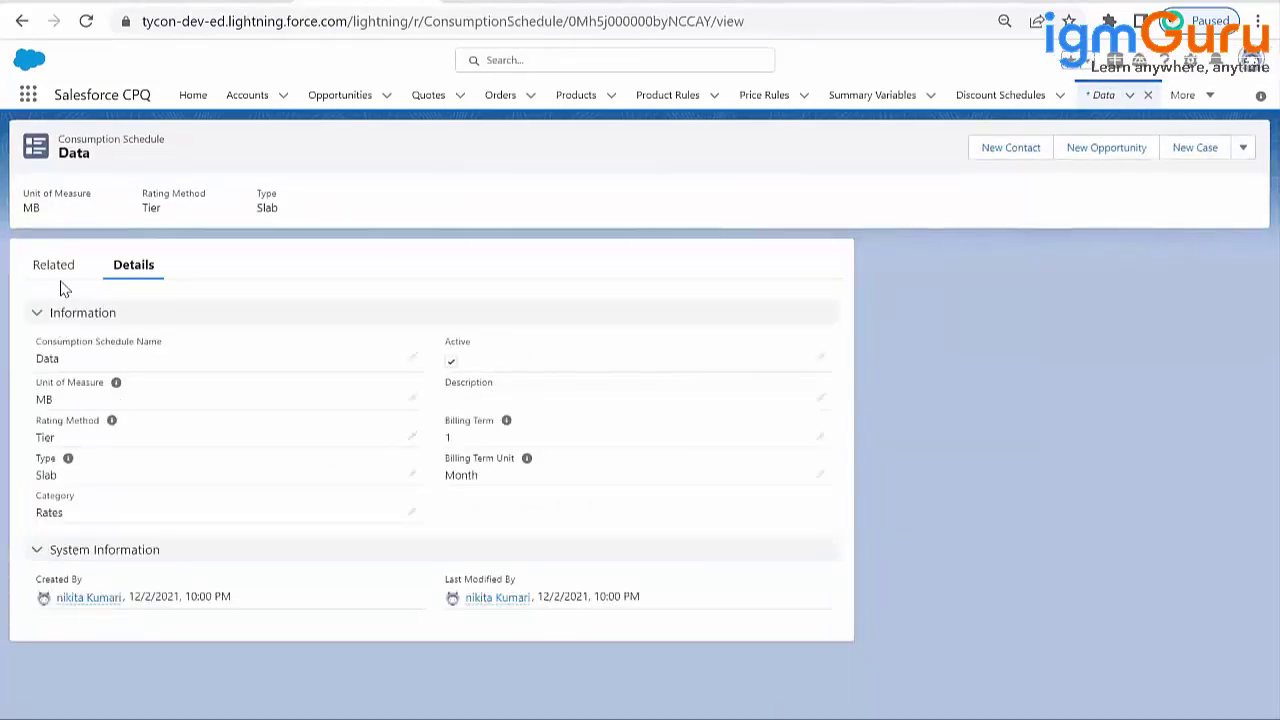
{"action": "left_click", "coordinate": [58, 271]}
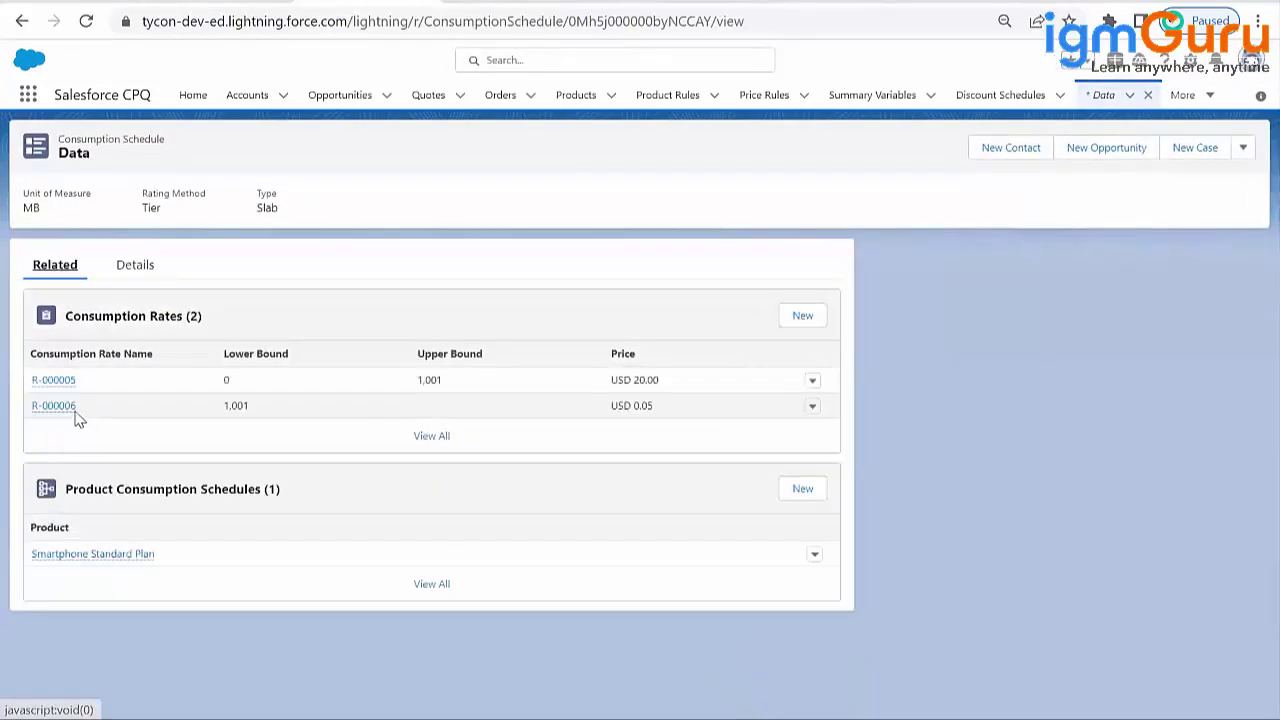
{"action": "left_click", "coordinate": [52, 406]}
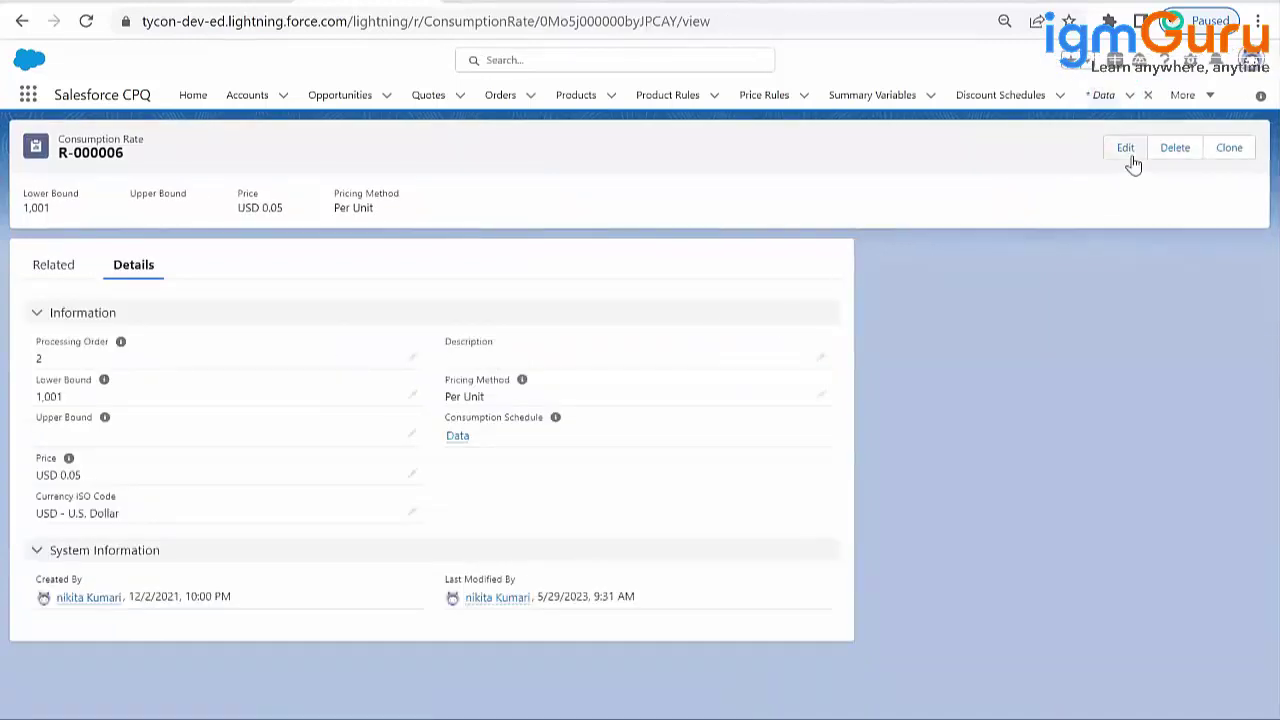
{"action": "left_click", "coordinate": [1130, 157]}
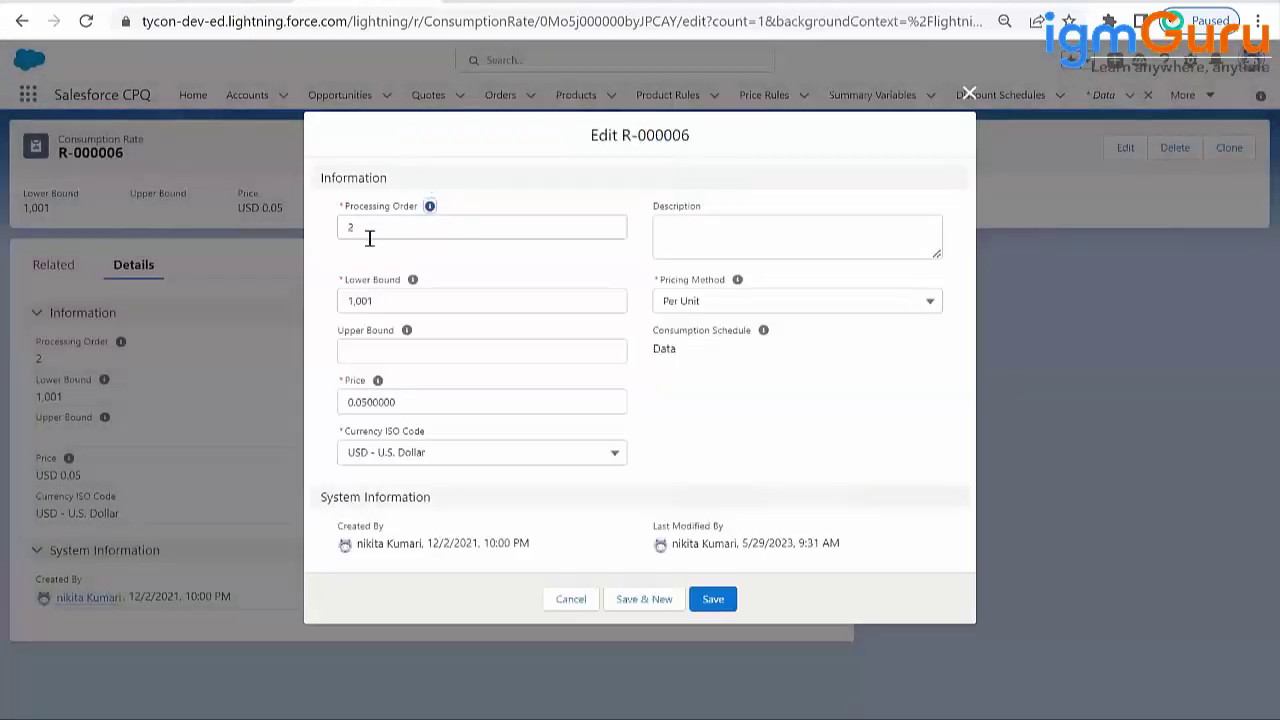
{"action": "left_click", "coordinate": [369, 238]}
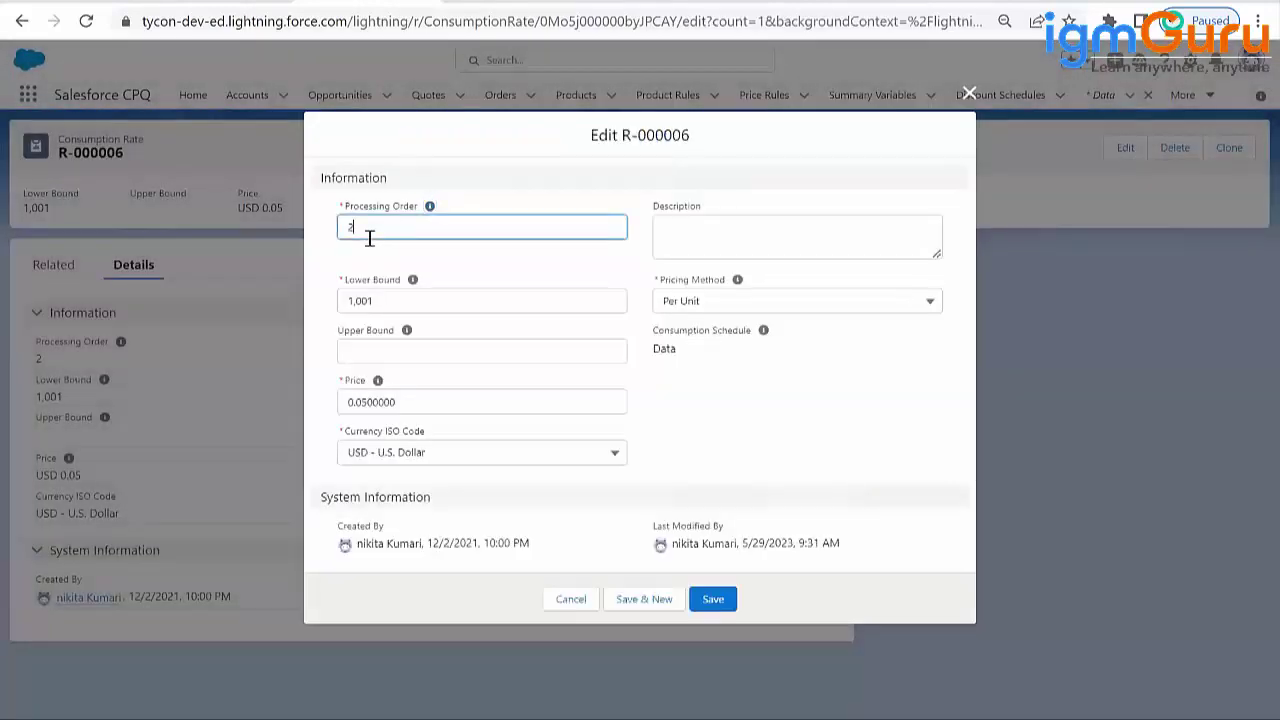
{"action": "left_click", "coordinate": [377, 301]}
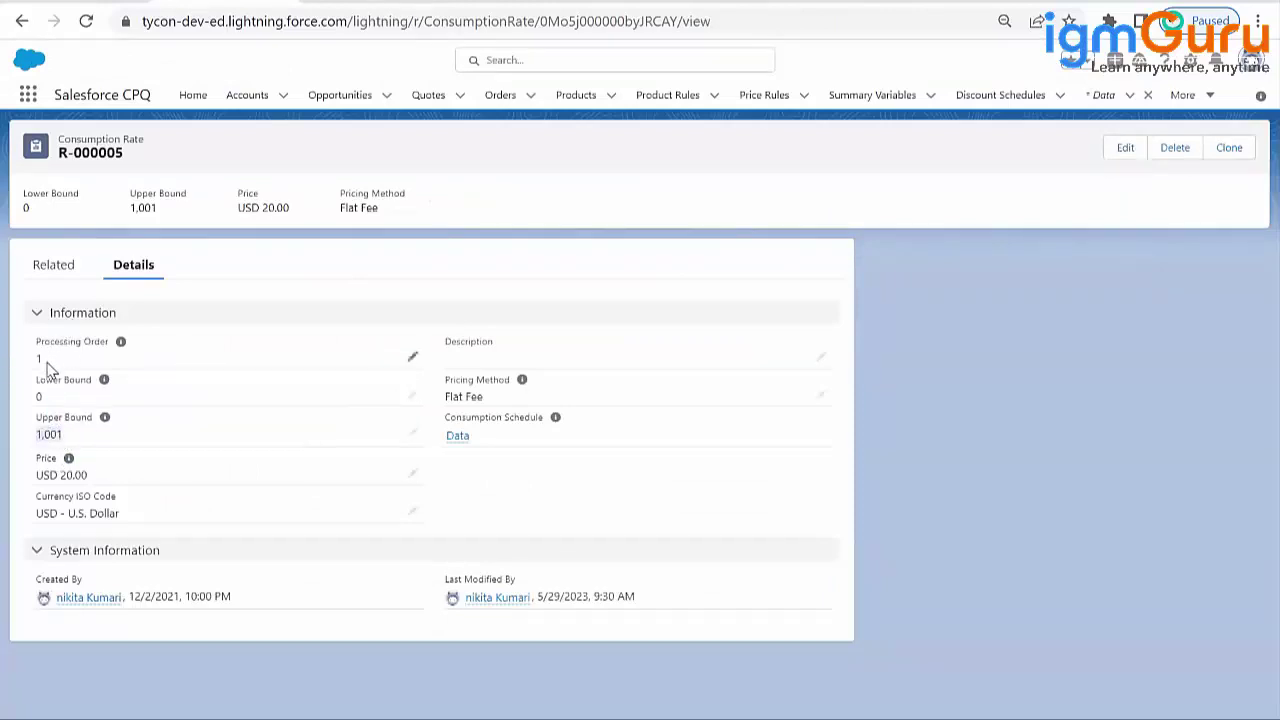
{"action": "left_click", "coordinate": [69, 449]}
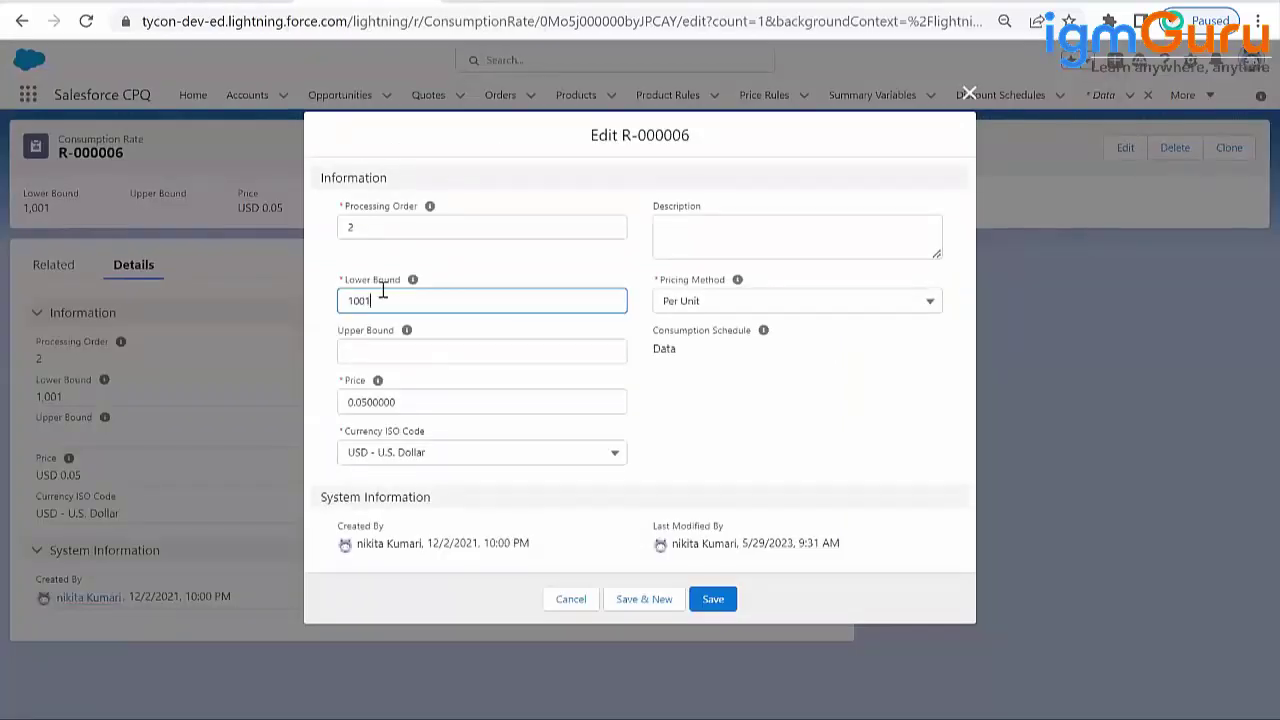
- Try to save the R-000006 rate with a lower bound of 1002, and restore the lower bound to 1001
{"action": "key", "text": "BackSpace"}
{"action": "type", "text": "2"}
{"action": "left_click", "coordinate": [713, 600]}
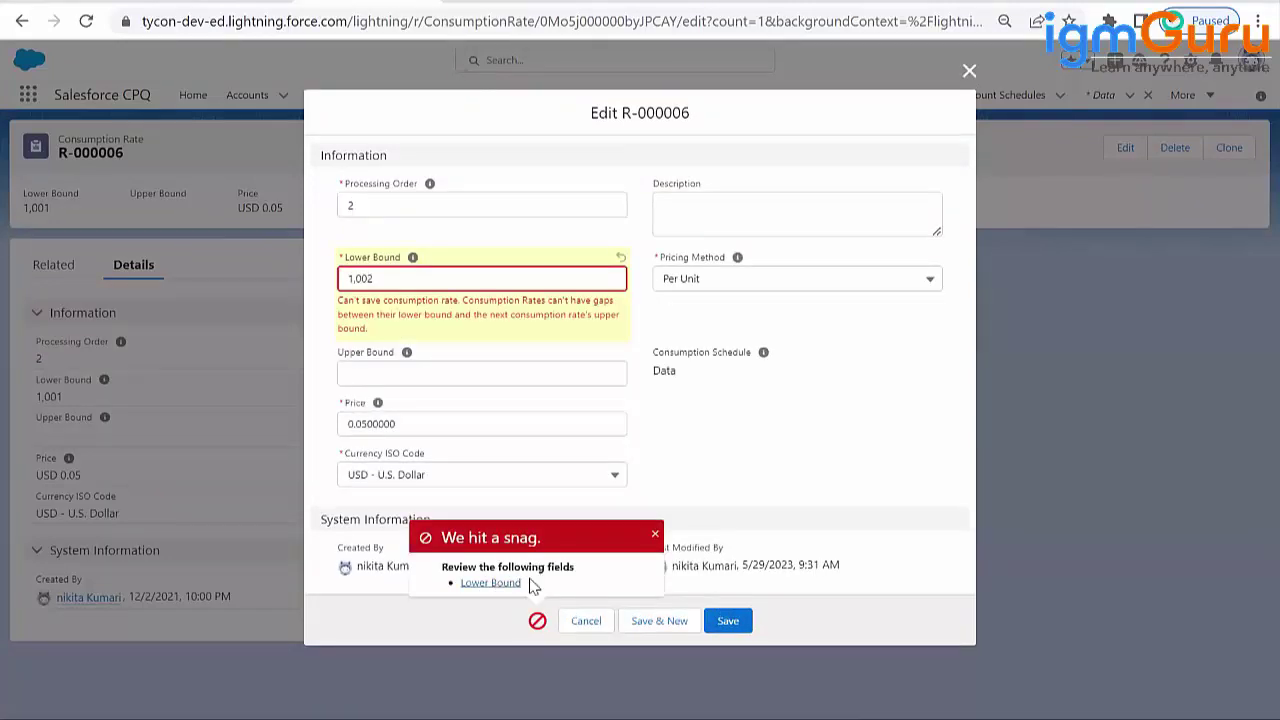
{"action": "left_click", "coordinate": [489, 584]}
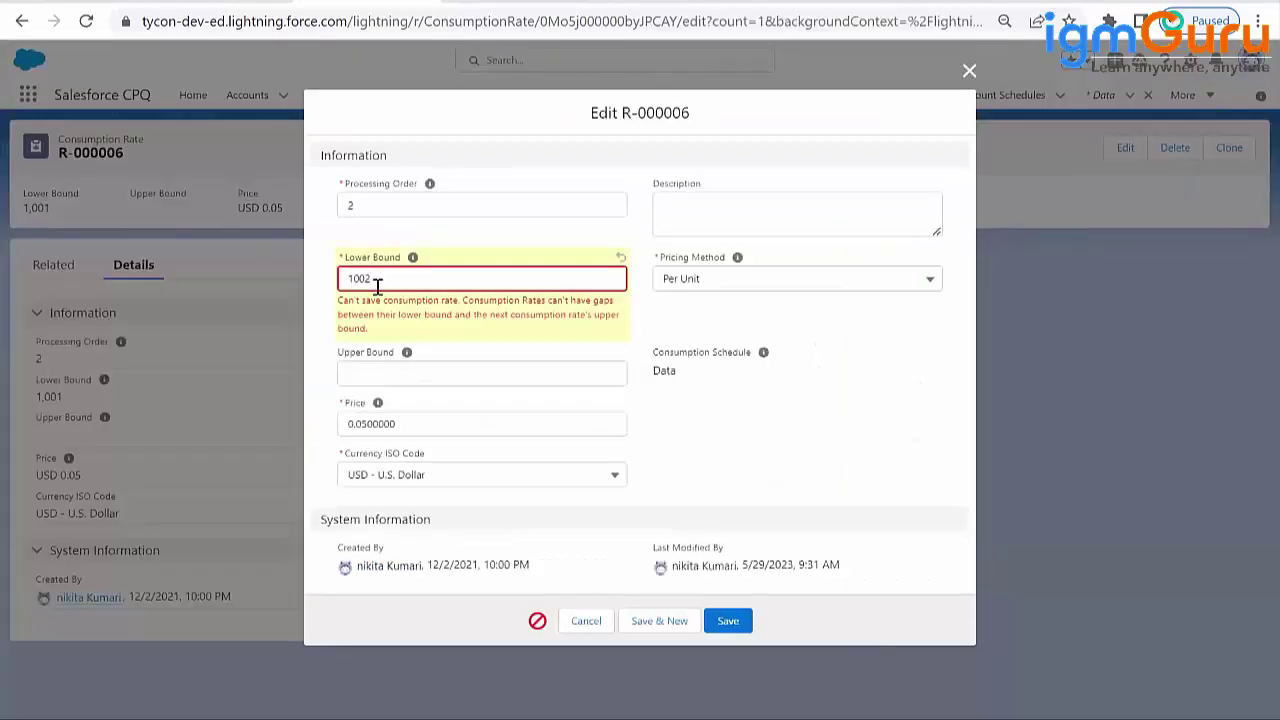
{"action": "key", "text": "BackSpace"}
{"action": "type", "text": "1"}
{"action": "left_click", "coordinate": [408, 370]}
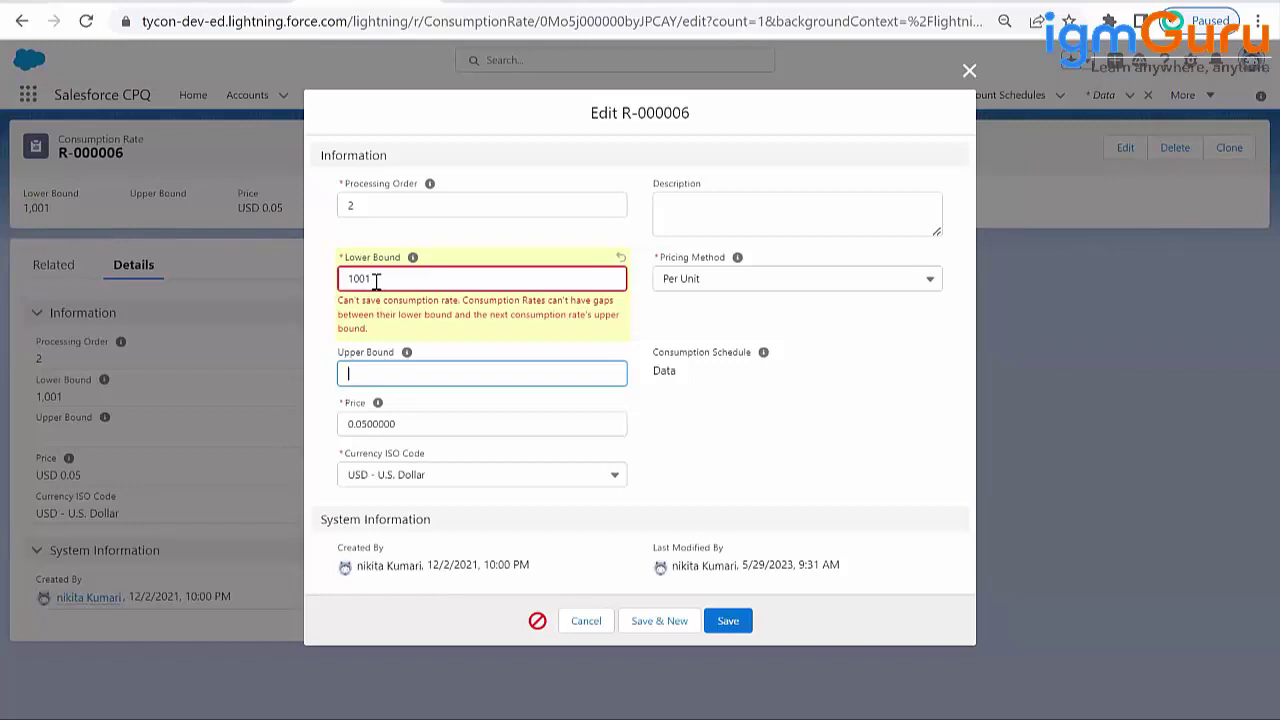
- Set the R-000006 rate's price to 0.5 and save the record
{"action": "left_click", "coordinate": [380, 424]}
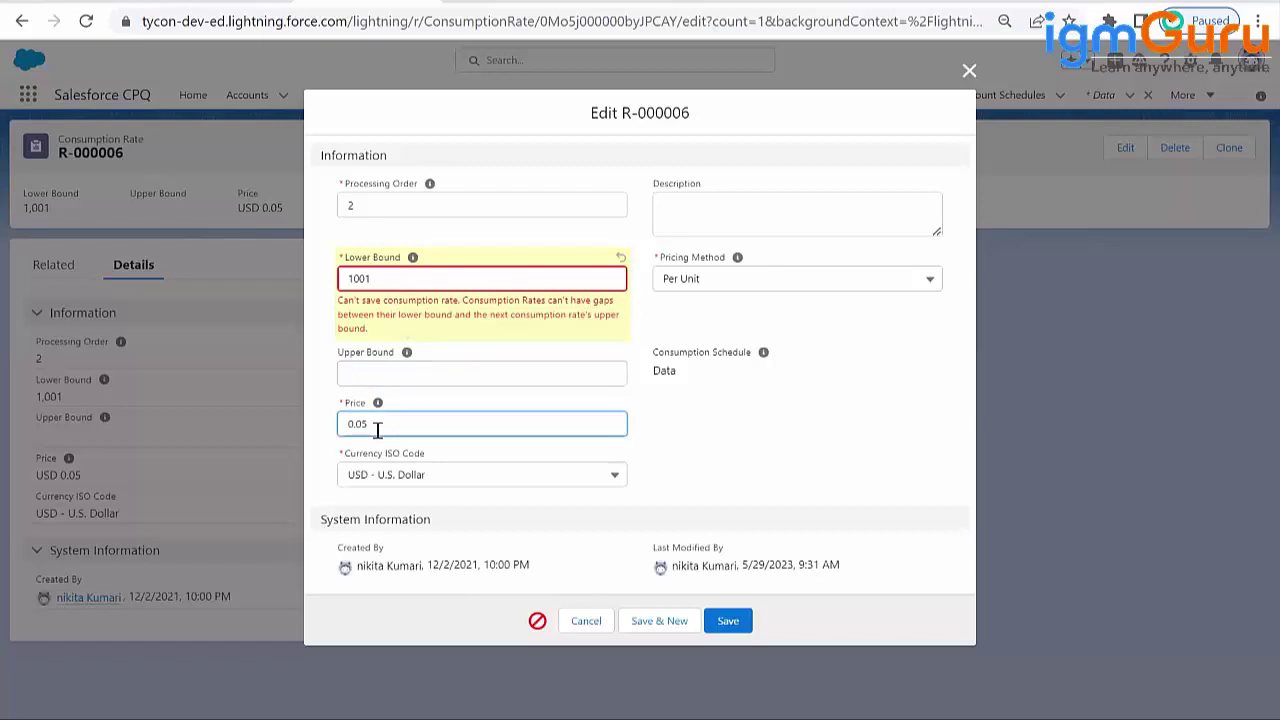
{"action": "key", "text": "BackSpace"}
{"action": "key", "text": "BackSpace"}
{"action": "type", "text": "5"}
{"action": "left_click", "coordinate": [697, 440]}
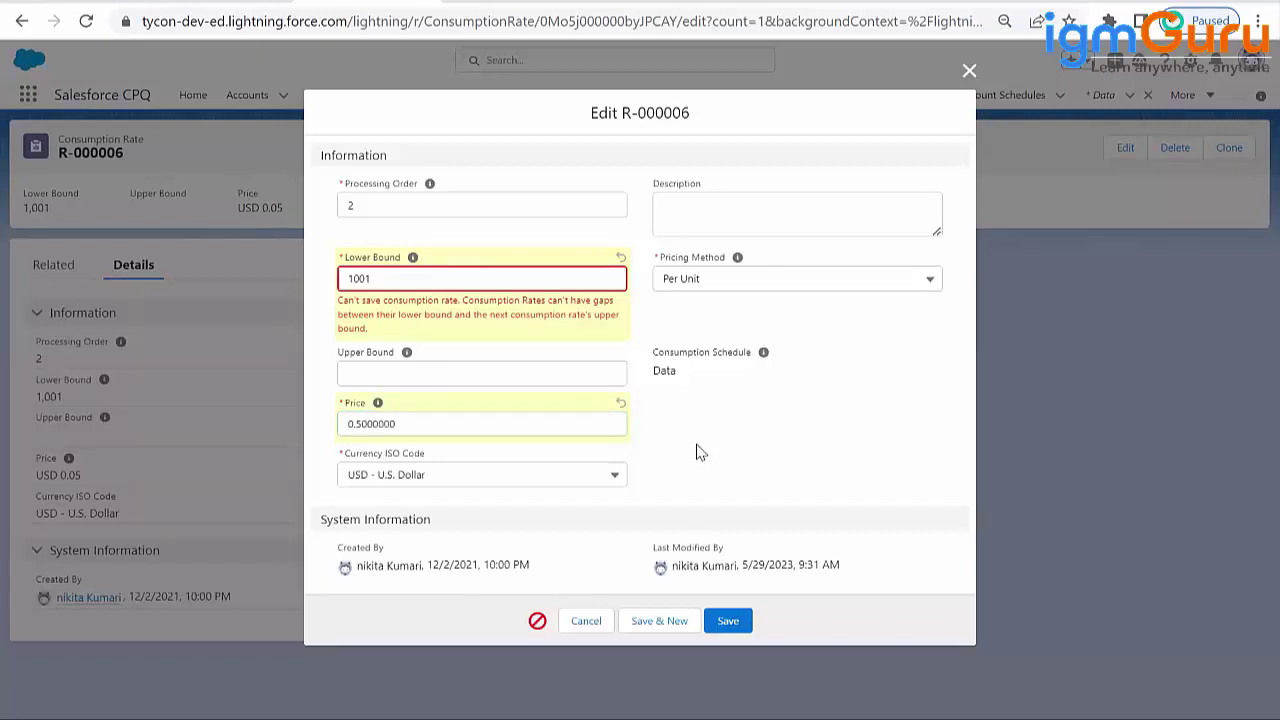
{"action": "left_click", "coordinate": [724, 624]}
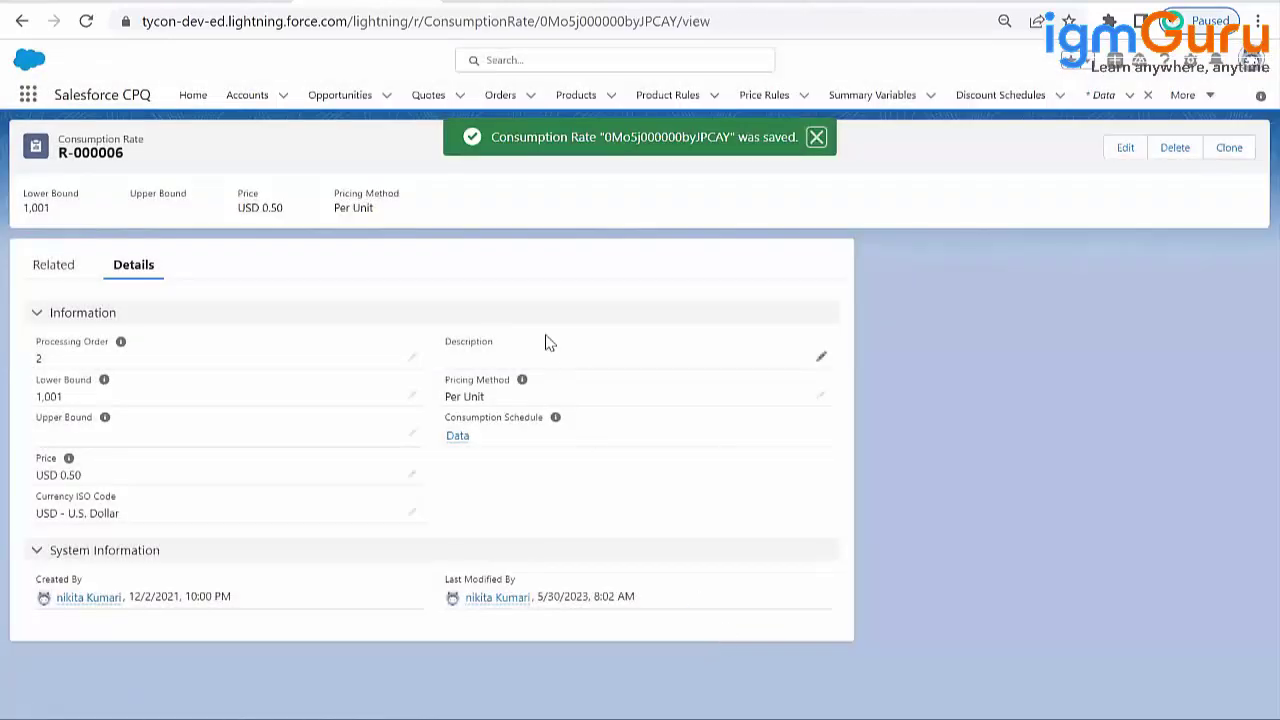
- Examine a new product consumption schedule form for the Data schedule, search its products for SMARTPHONE, and close it without saving
{"action": "left_click", "coordinate": [460, 440]}
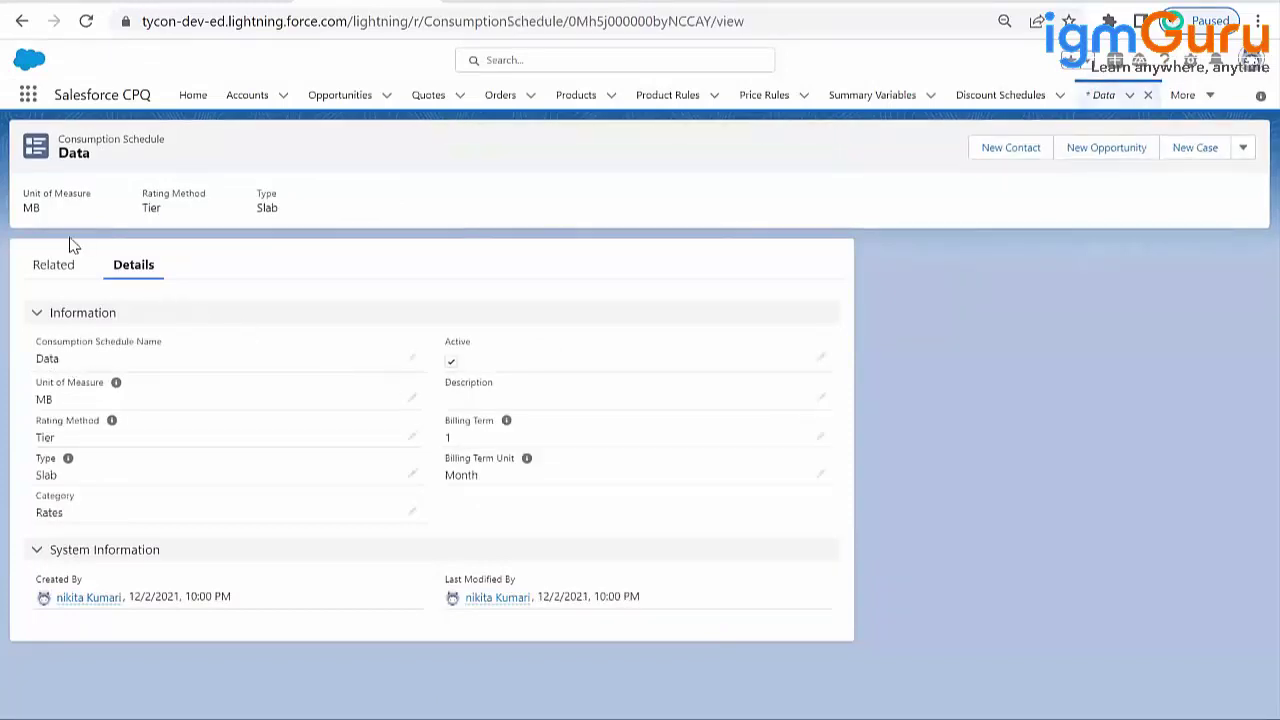
{"action": "left_click", "coordinate": [60, 270]}
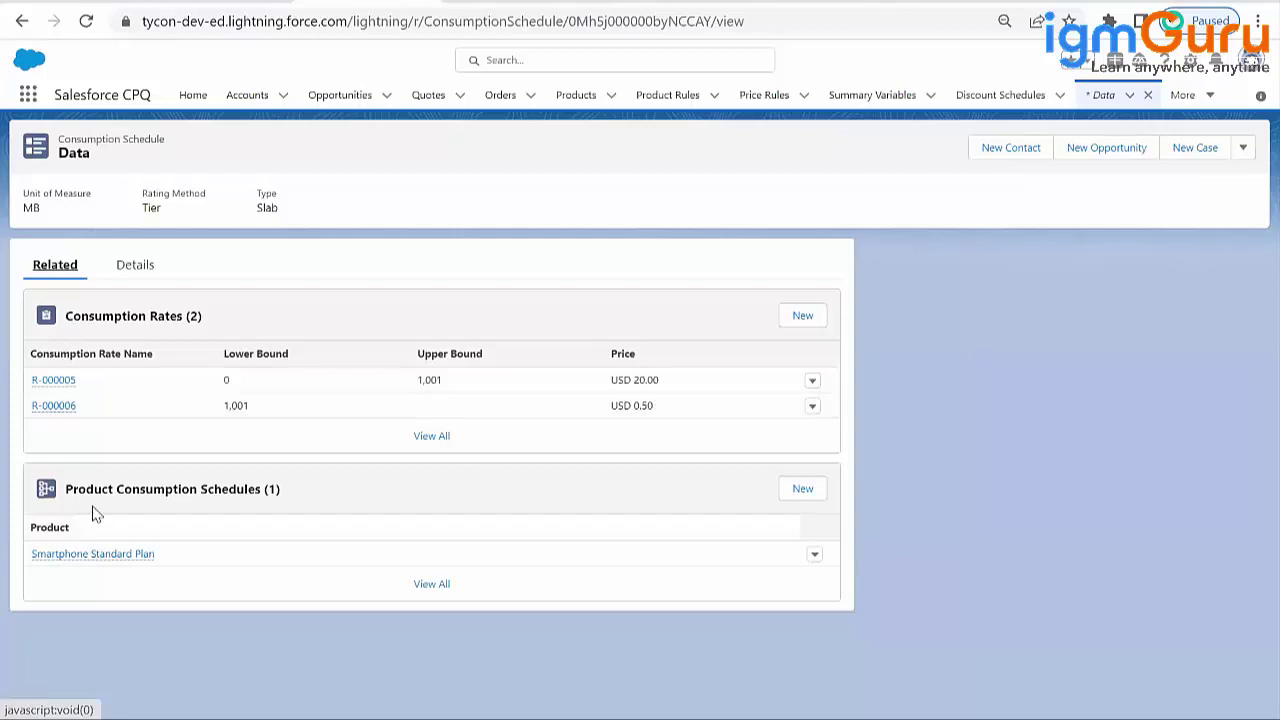
{"action": "left_click", "coordinate": [800, 490]}
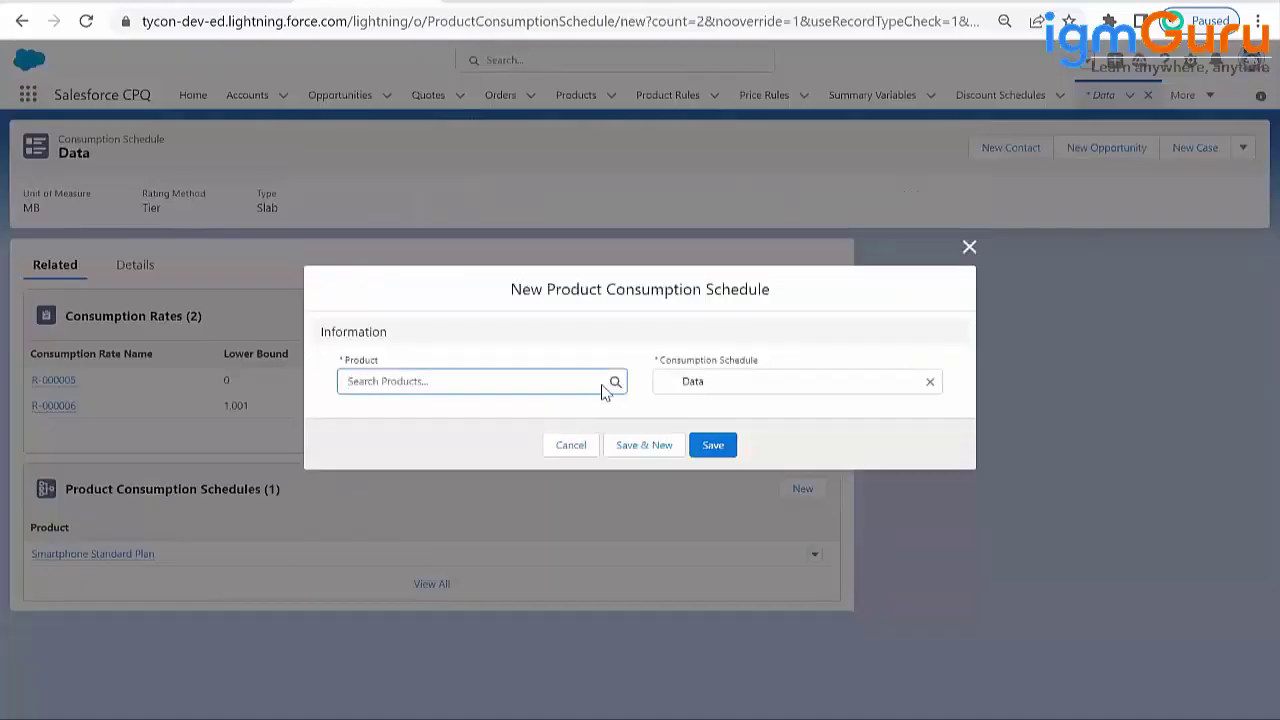
{"action": "left_click", "coordinate": [603, 384]}
{"action": "type", "text": "SMART"}
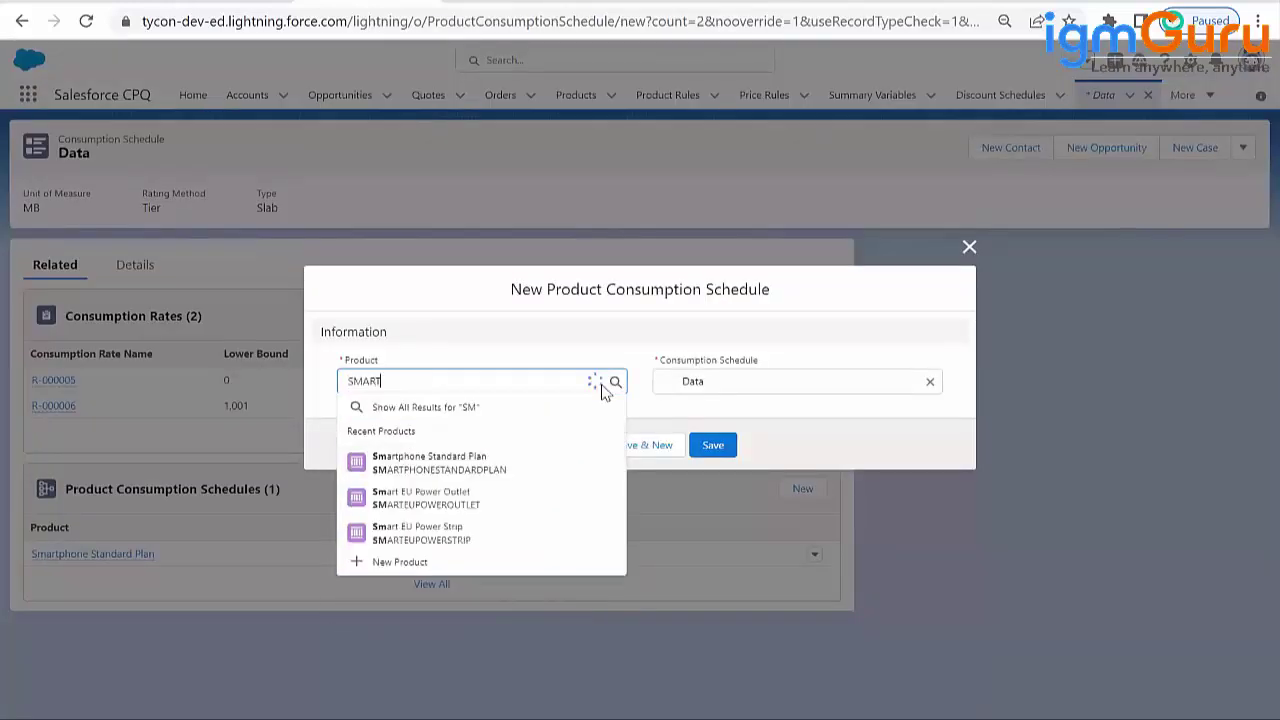
{"action": "type", "text": "PHONE"}
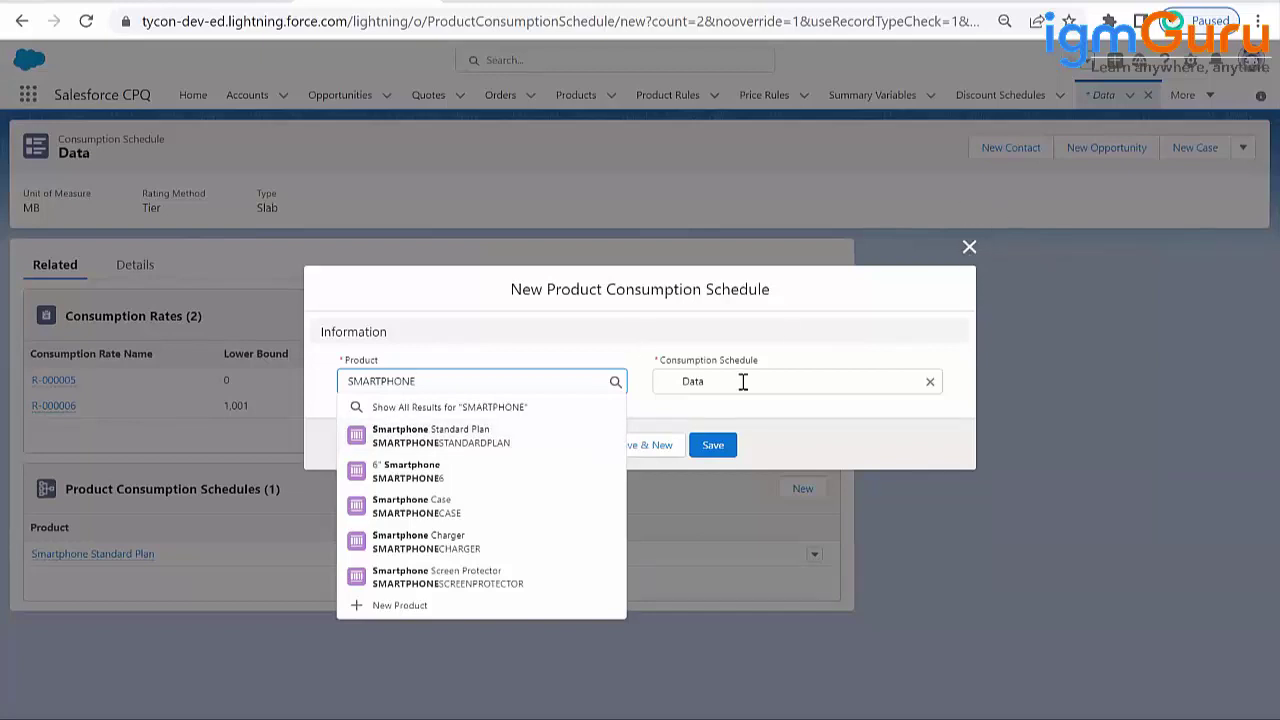
{"action": "left_click", "coordinate": [970, 248]}
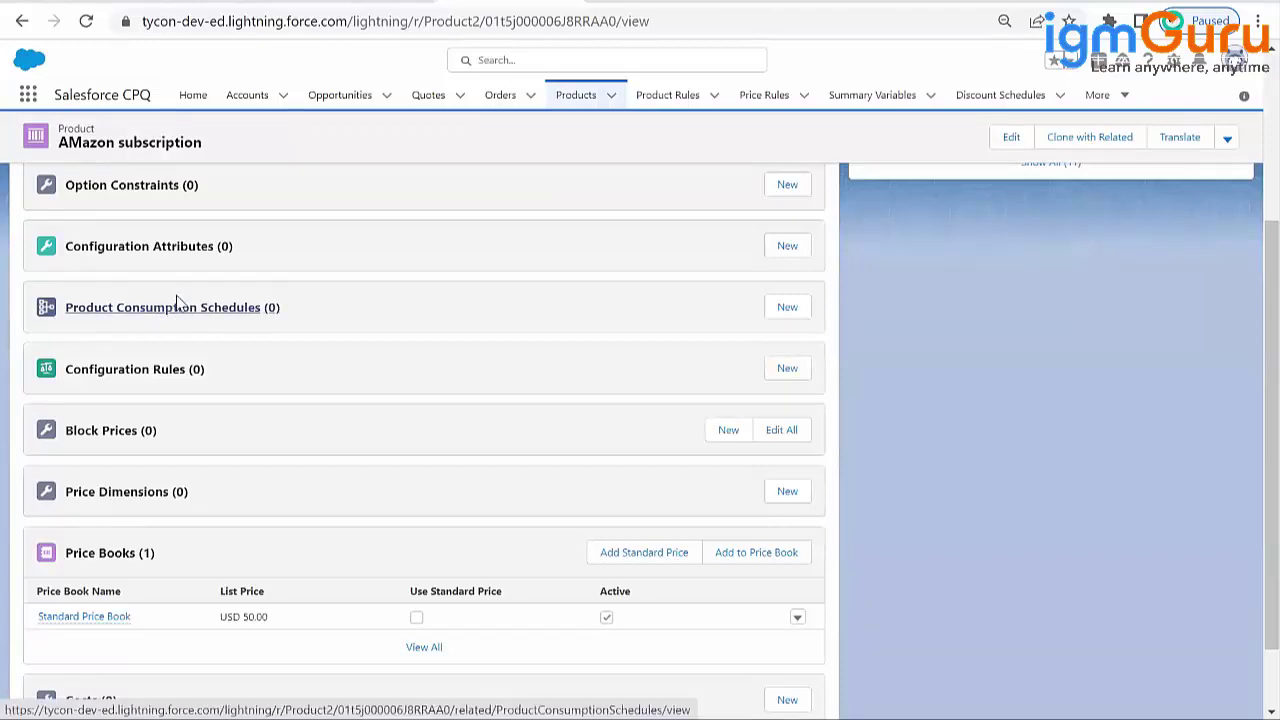
- Open product selection from the quote being edited and search the products for SMARTPHONE
{"action": "left_click", "coordinate": [27, 96]}
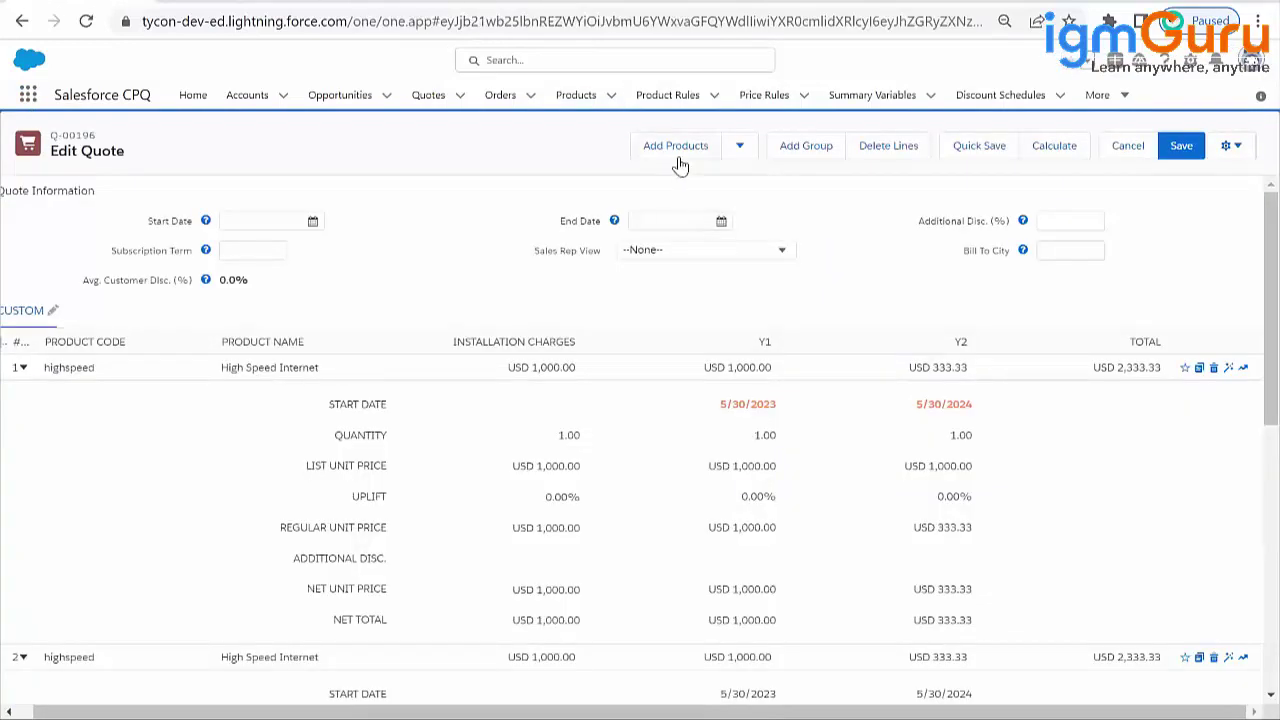
{"action": "left_click", "coordinate": [677, 158]}
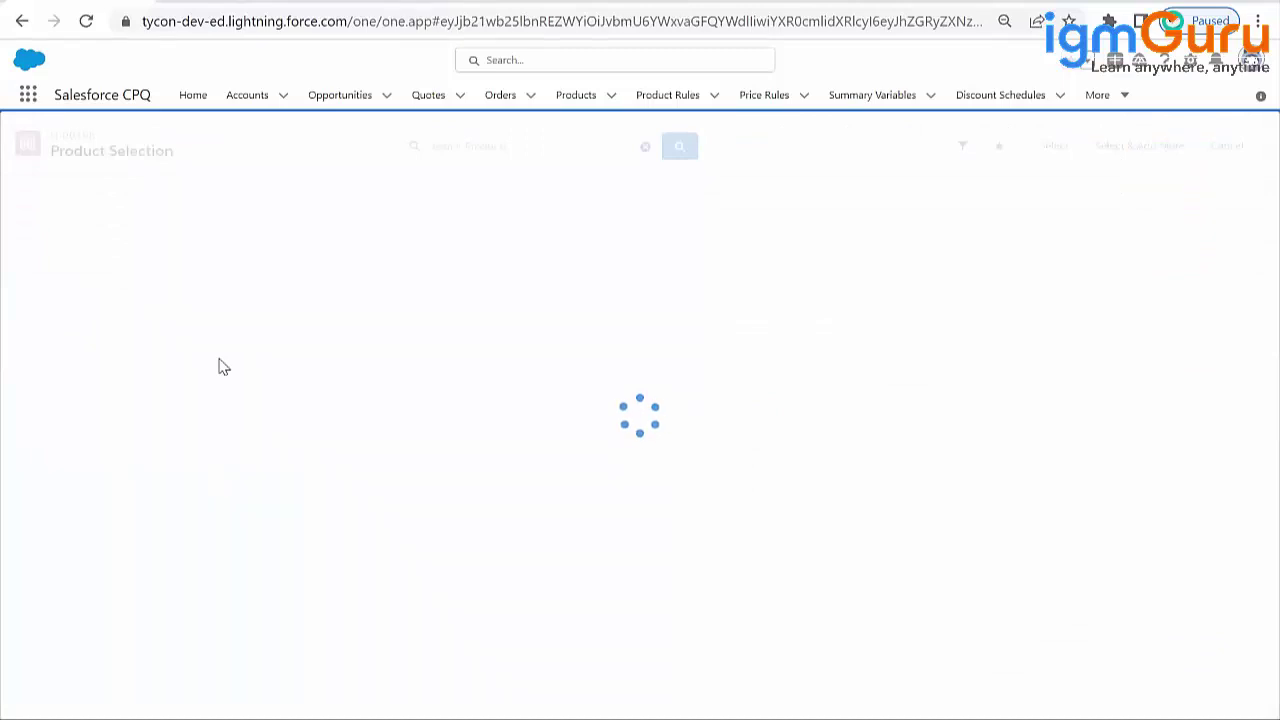
{"action": "left_click", "coordinate": [432, 146]}
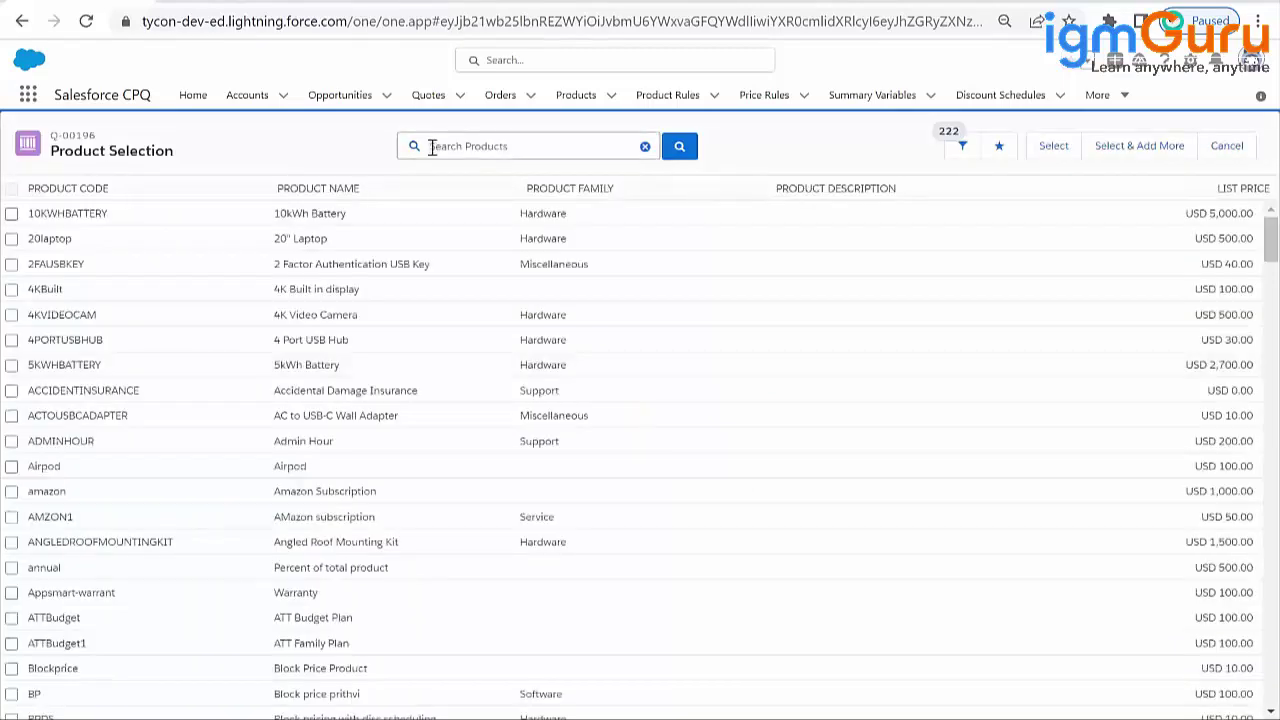
{"action": "type", "text": "SMARTPHONE"}
{"action": "key", "text": "Return"}
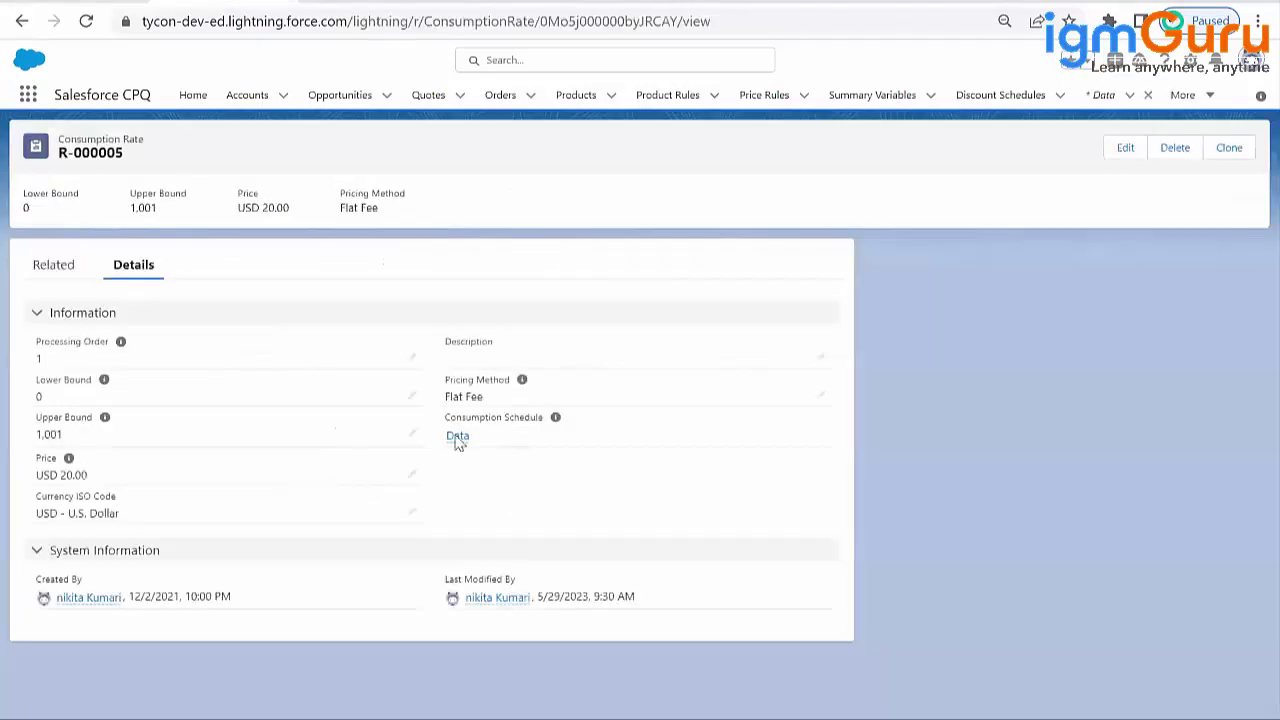
- Check the related lists and details of the R-000005 consumption rate, and return to the Data schedule's related records
{"action": "left_click", "coordinate": [60, 278]}
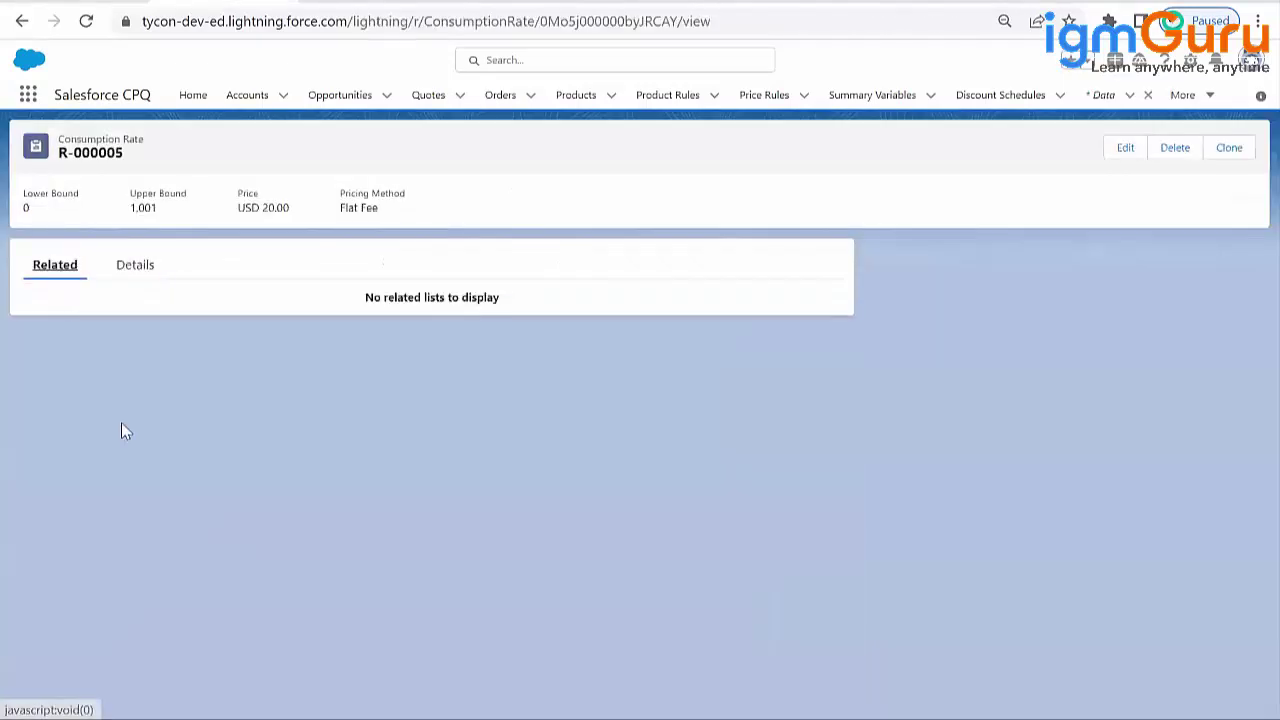
{"action": "left_click", "coordinate": [145, 260]}
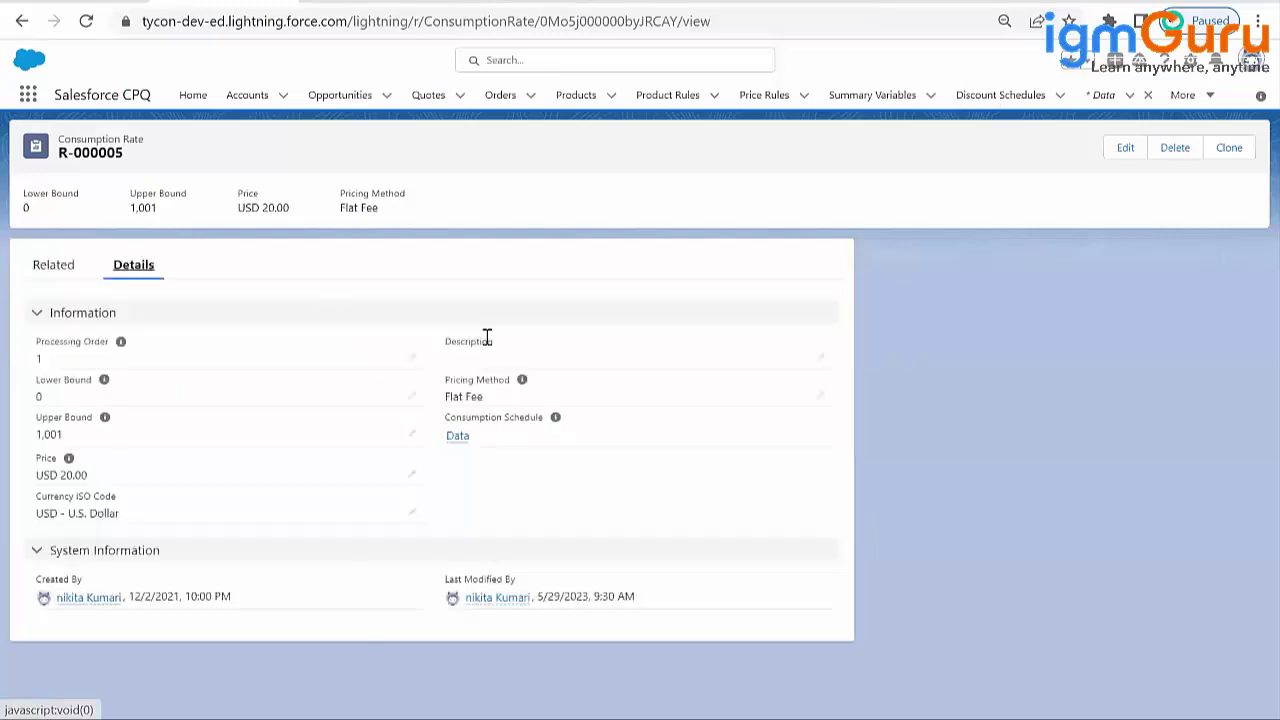
{"action": "left_click", "coordinate": [455, 434]}
{"action": "left_click", "coordinate": [54, 264]}
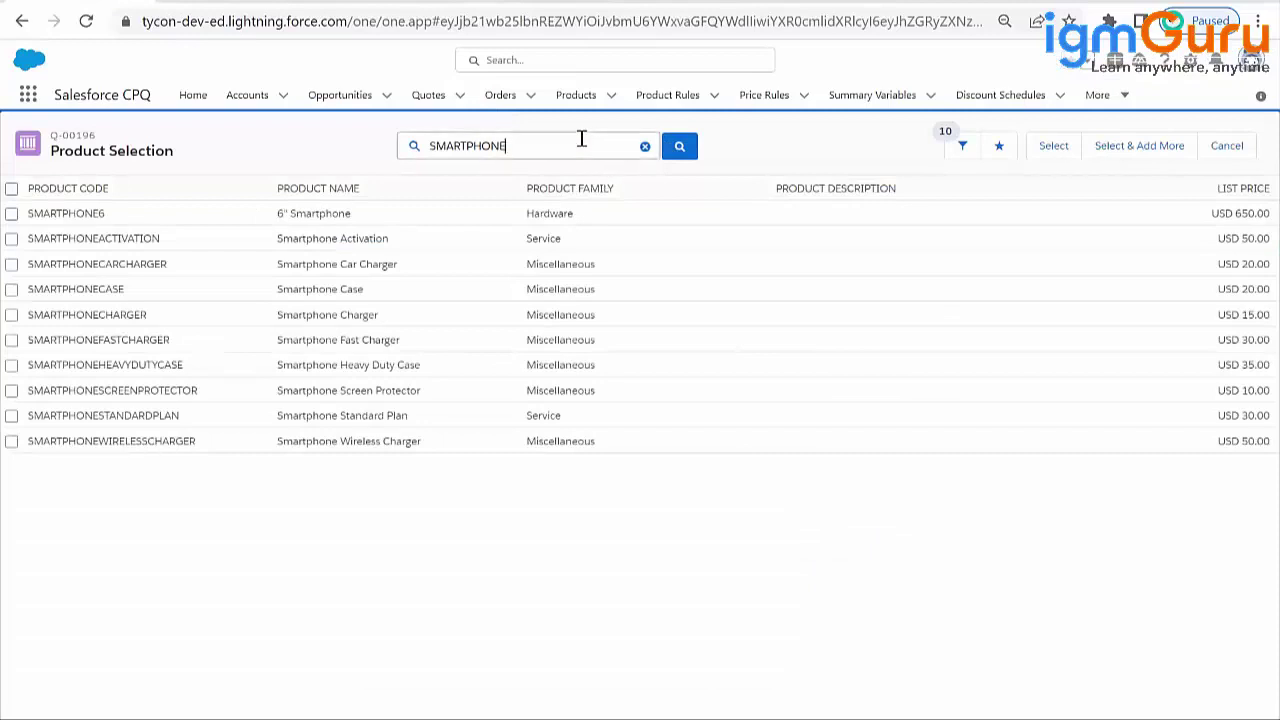
- Narrow the product search to Smartphone Standard Plan and add that product to the quote
{"action": "type", "text": "STANDAR"}
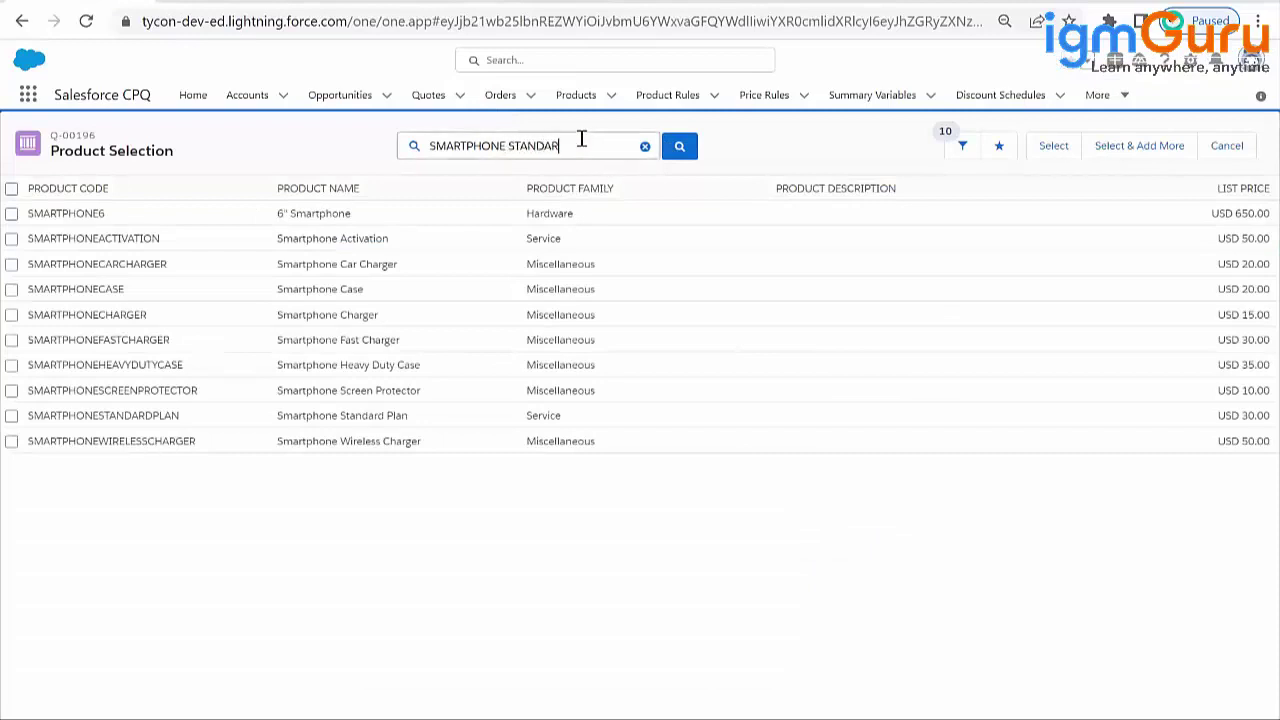
{"action": "key", "text": "BackSpace"}
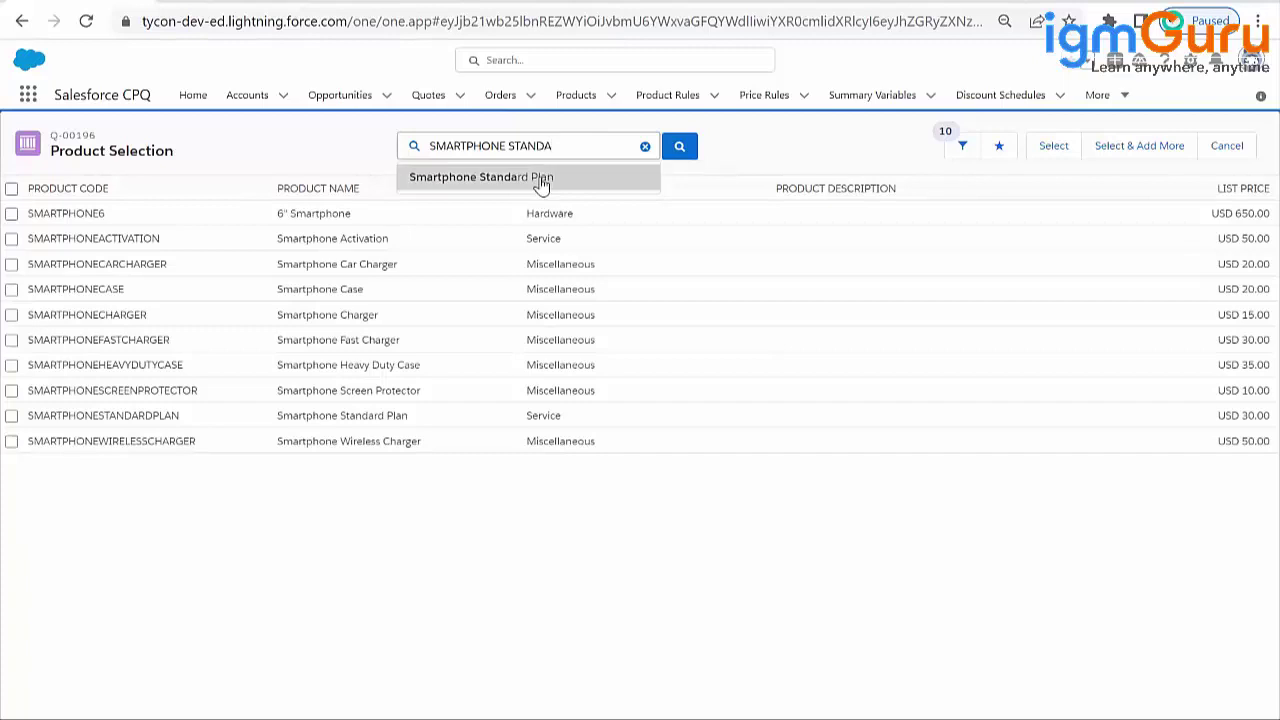
{"action": "left_click", "coordinate": [541, 180]}
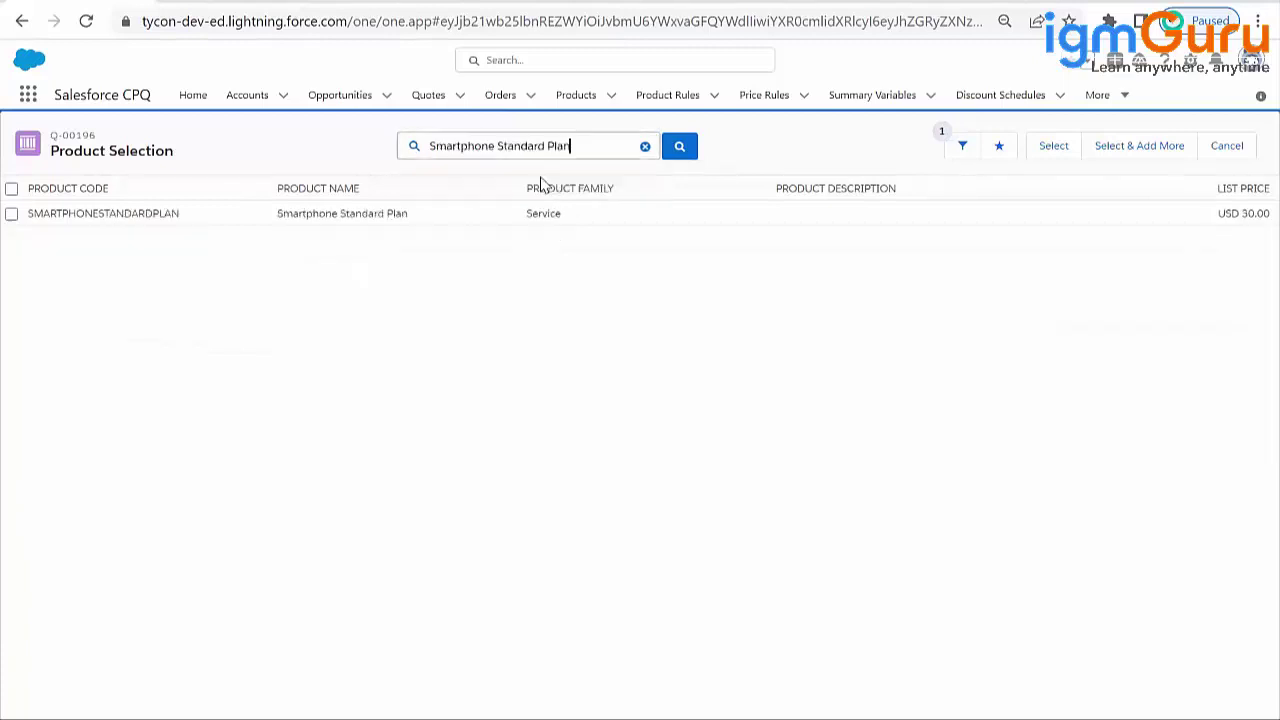
{"action": "left_click", "coordinate": [11, 216]}
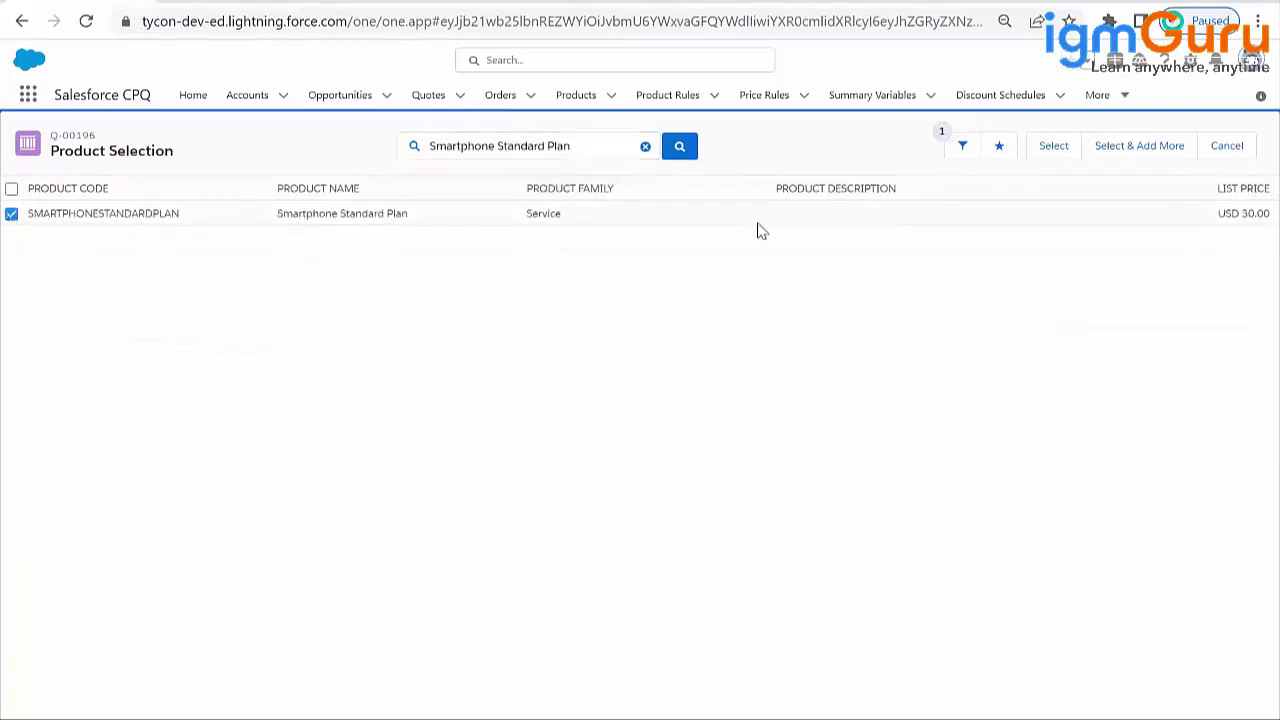
{"action": "left_click", "coordinate": [1060, 155]}
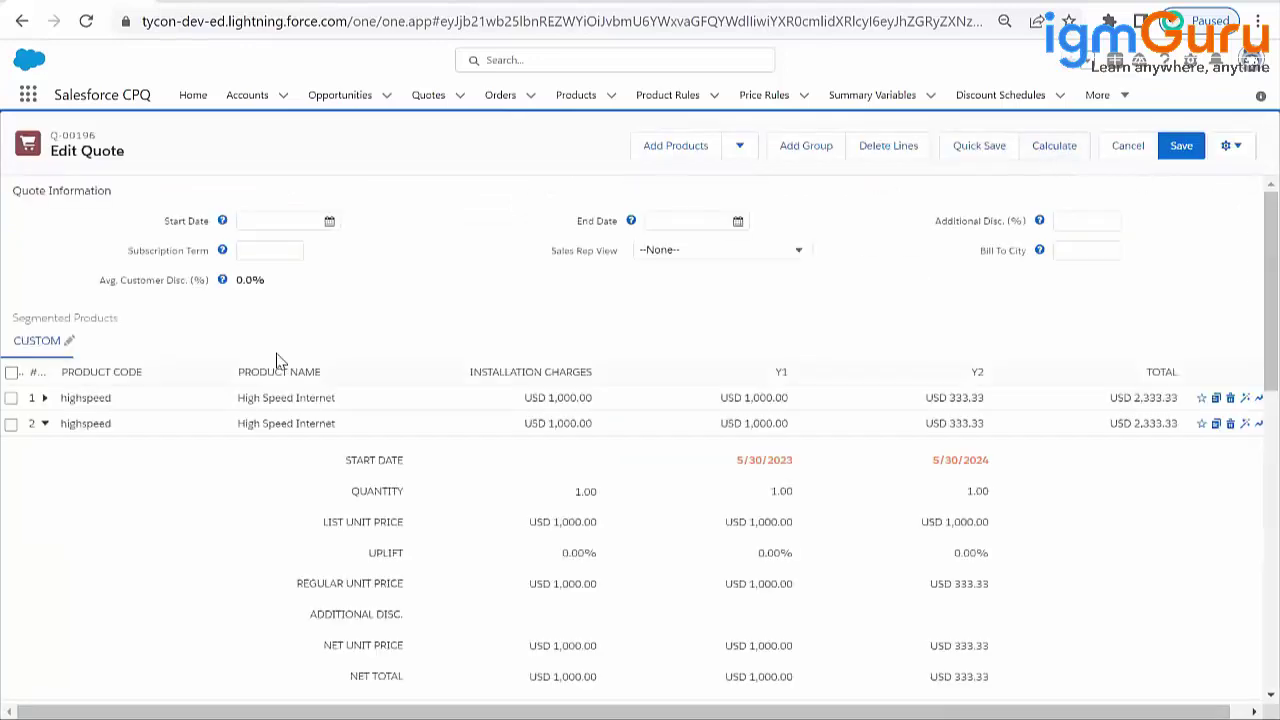
- Collapse the expanded High Speed Internet lines and delete the second and third of them from the quote
{"action": "left_click", "coordinate": [44, 425]}
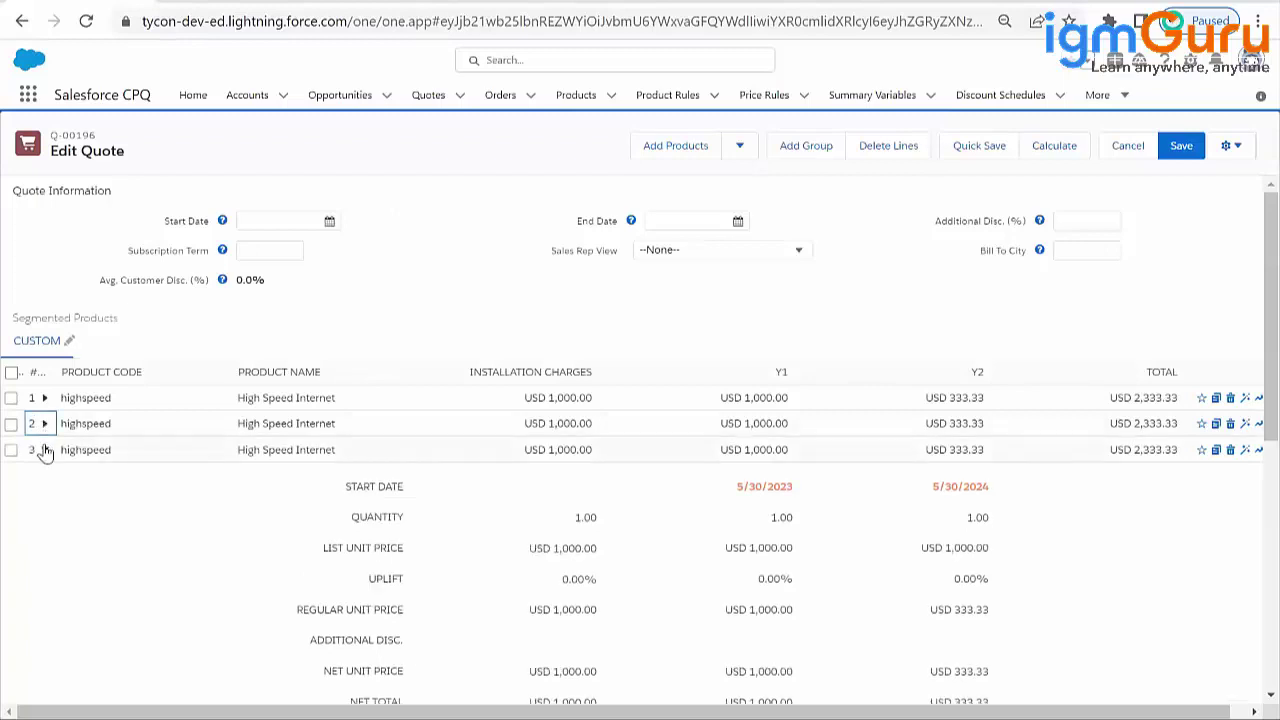
{"action": "left_click", "coordinate": [44, 450]}
{"action": "left_click", "coordinate": [11, 424]}
{"action": "left_click", "coordinate": [11, 450]}
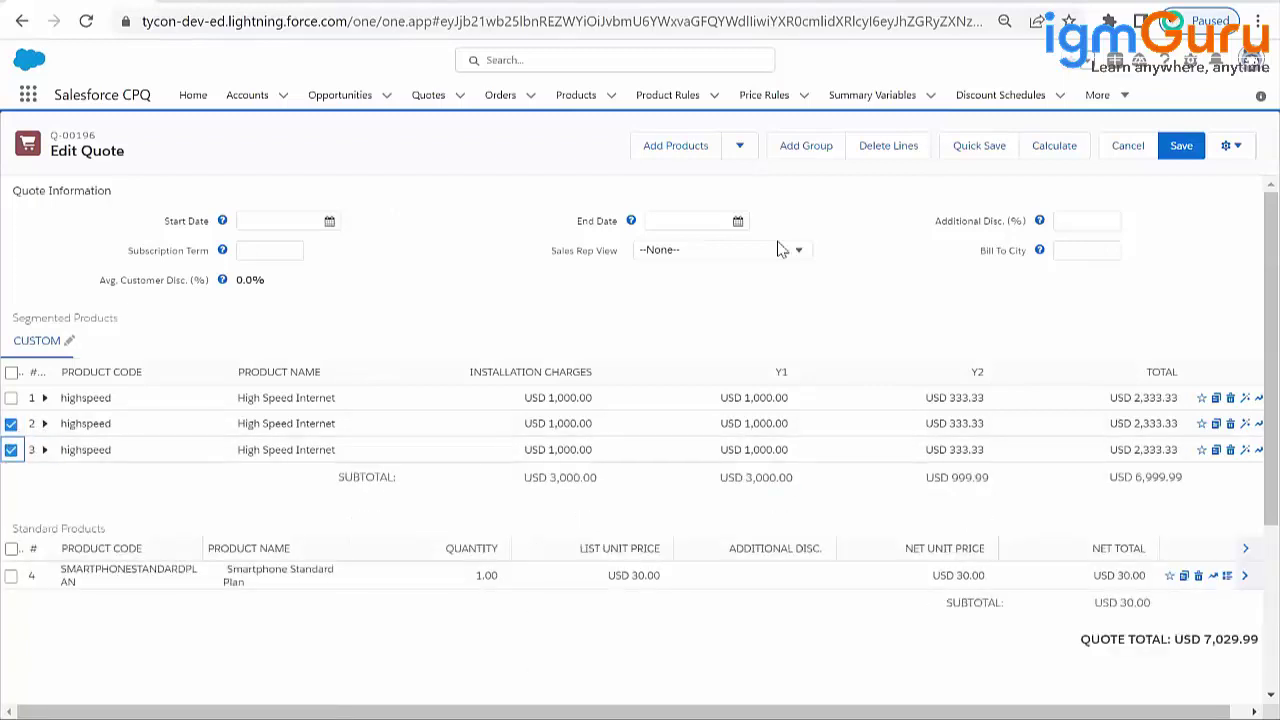
{"action": "left_click", "coordinate": [865, 150]}
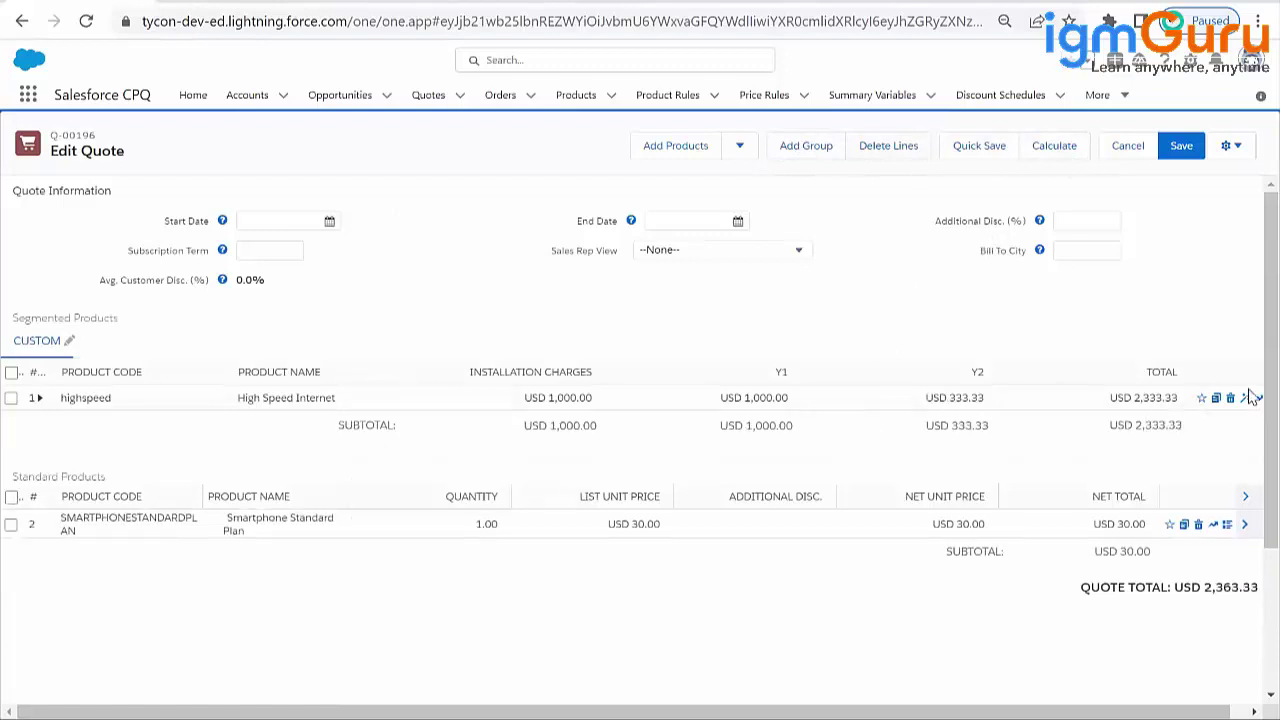
- Open the Smartphone Standard Plan line's consumption schedule and examine its Data, Talk and Text rates
{"action": "left_click_drag", "start_coordinate": [1249, 449], "coordinate": [1252, 445]}
{"action": "left_click", "coordinate": [1249, 438]}
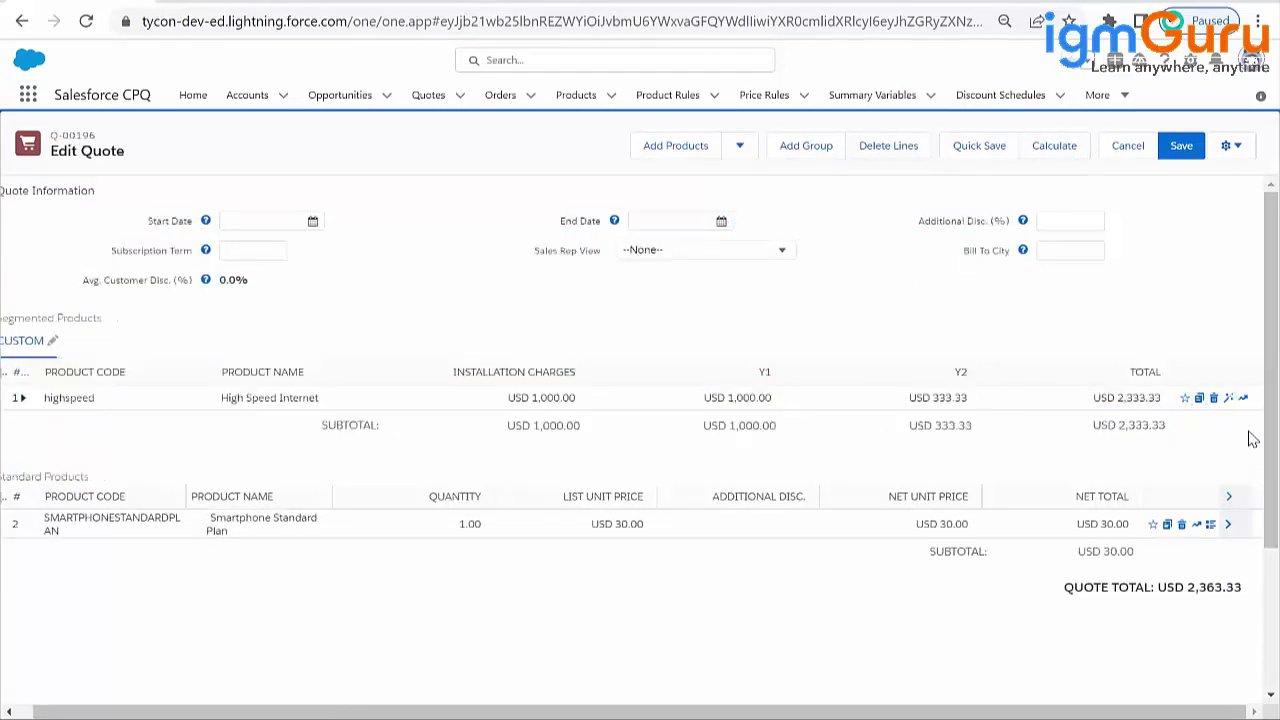
{"action": "scroll", "coordinate": [1249, 480], "scroll_direction": "down", "scroll_amount": 1}
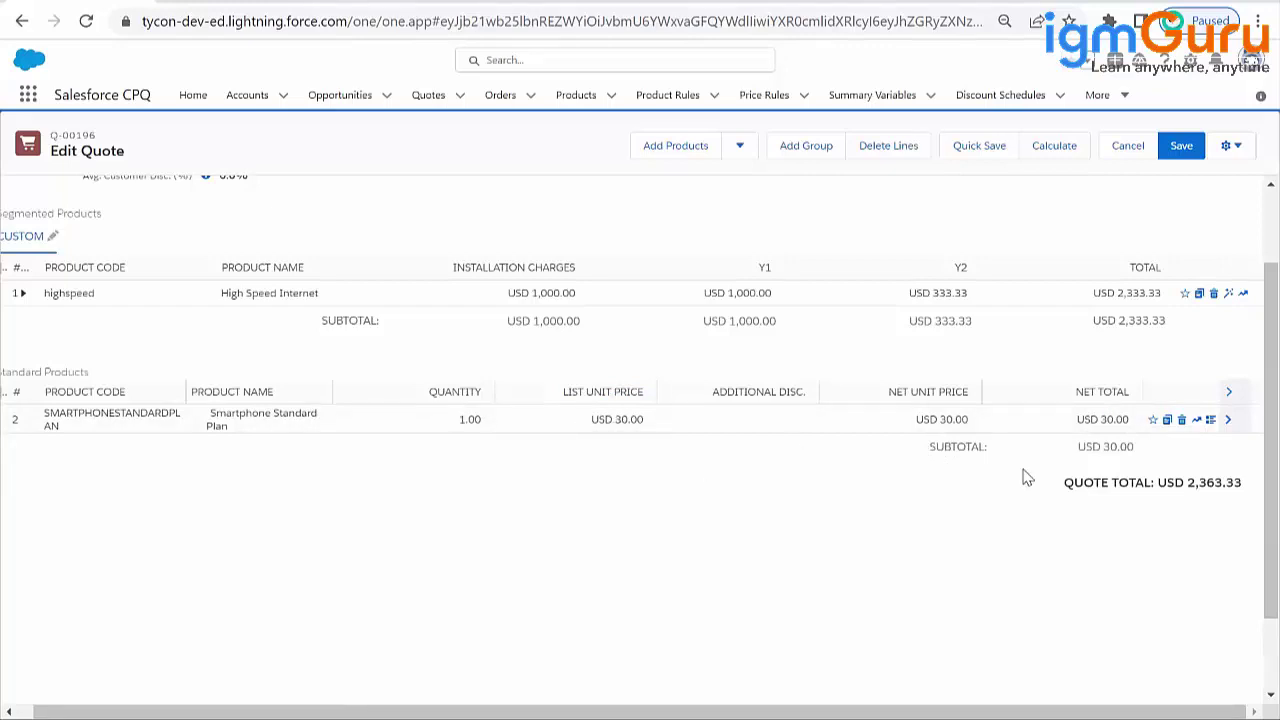
{"action": "left_click", "coordinate": [1211, 421]}
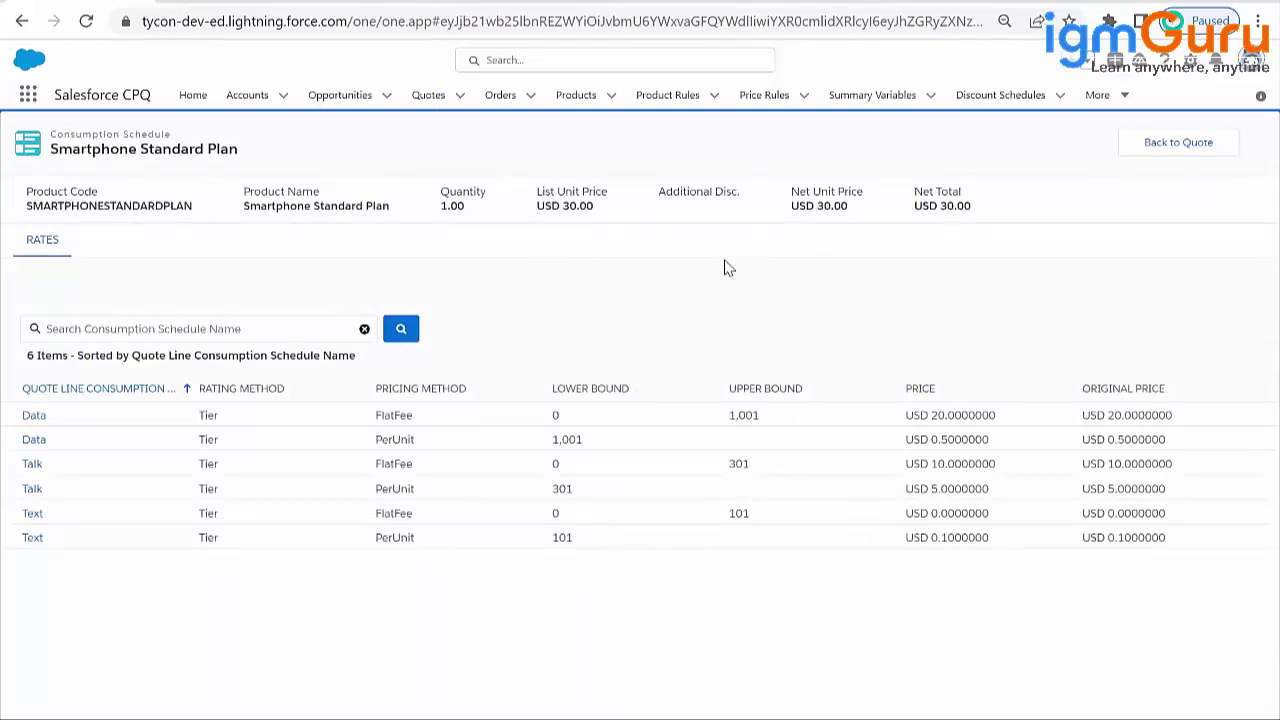
{"action": "mouse_move", "coordinate": [33, 420]}
{"action": "mouse_move", "coordinate": [35, 466]}
{"action": "mouse_move", "coordinate": [35, 520]}
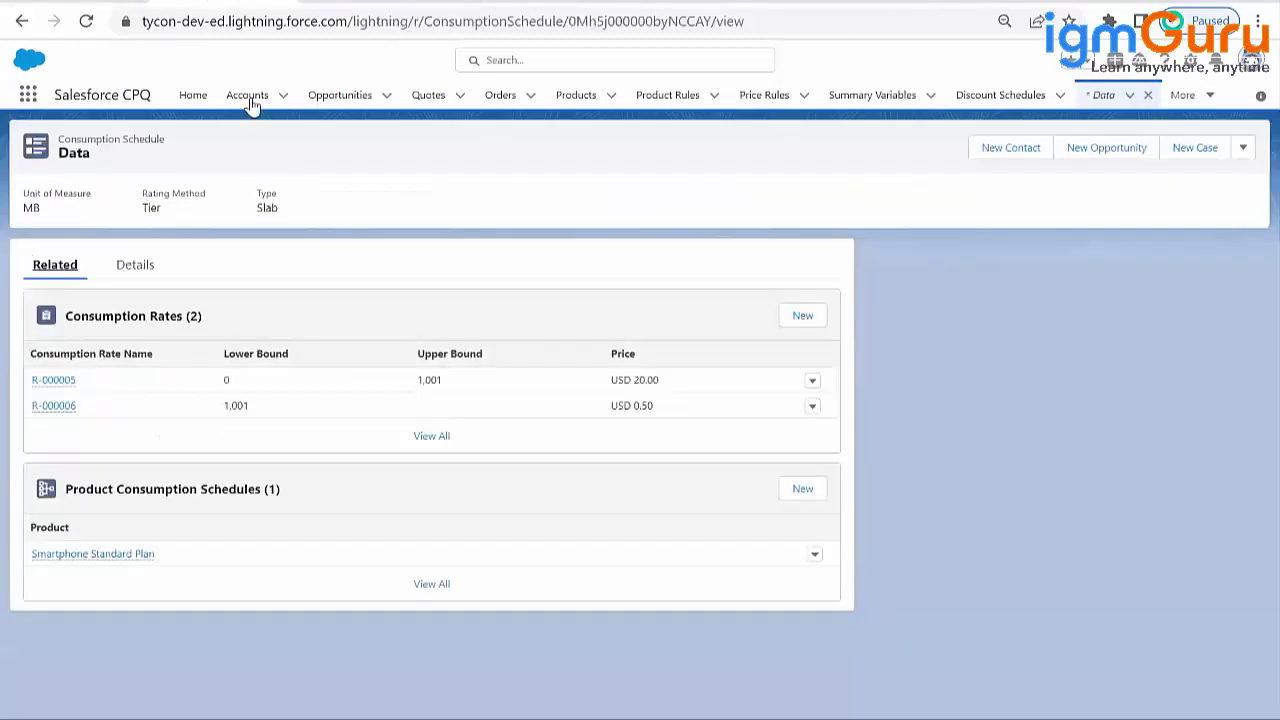
- Find the Consumption Schedules list and open the Talk schedule
{"action": "left_click", "coordinate": [28, 95]}
{"action": "type", "text": "coNS"}
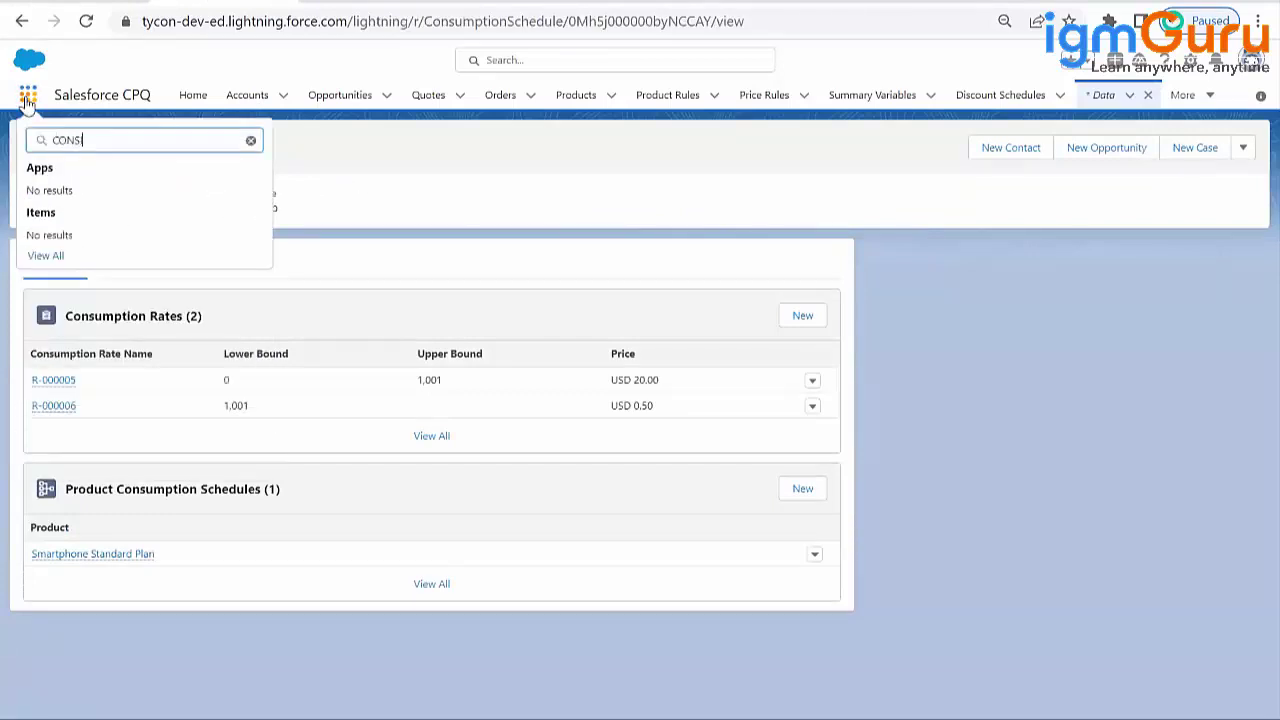
{"action": "type", "text": "UM"}
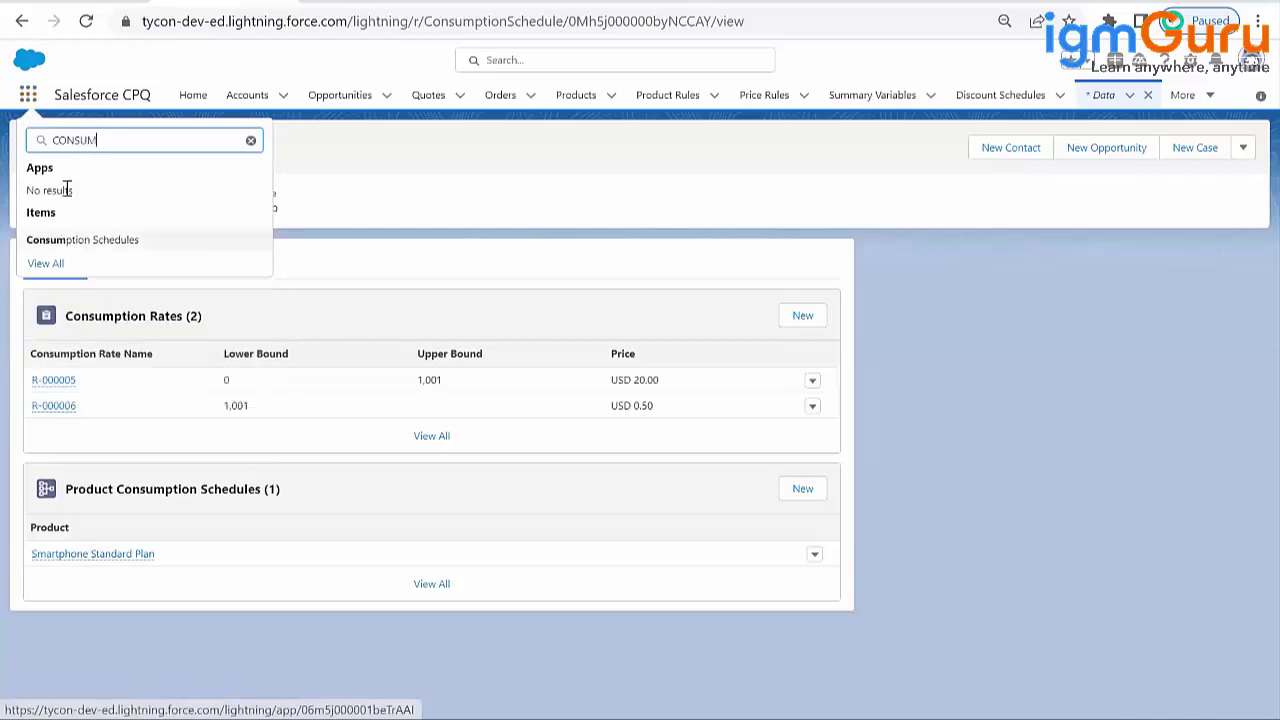
{"action": "left_click", "coordinate": [78, 240]}
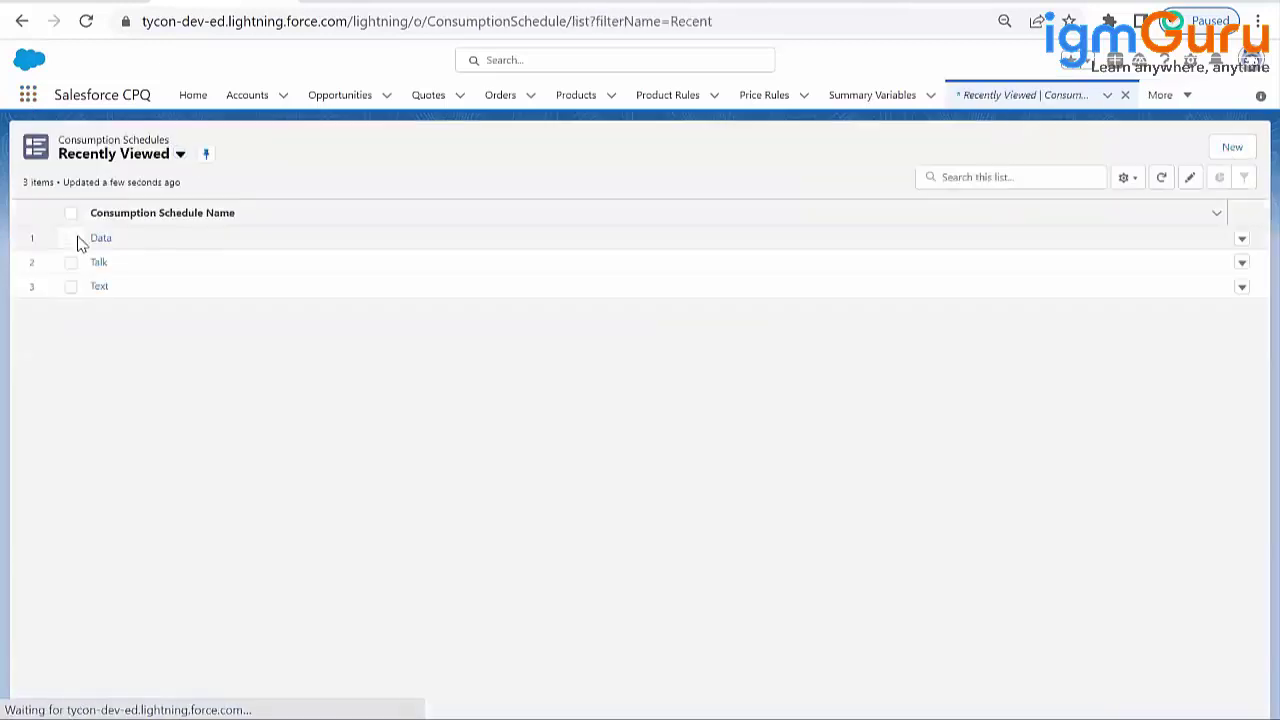
{"action": "left_click", "coordinate": [100, 263]}
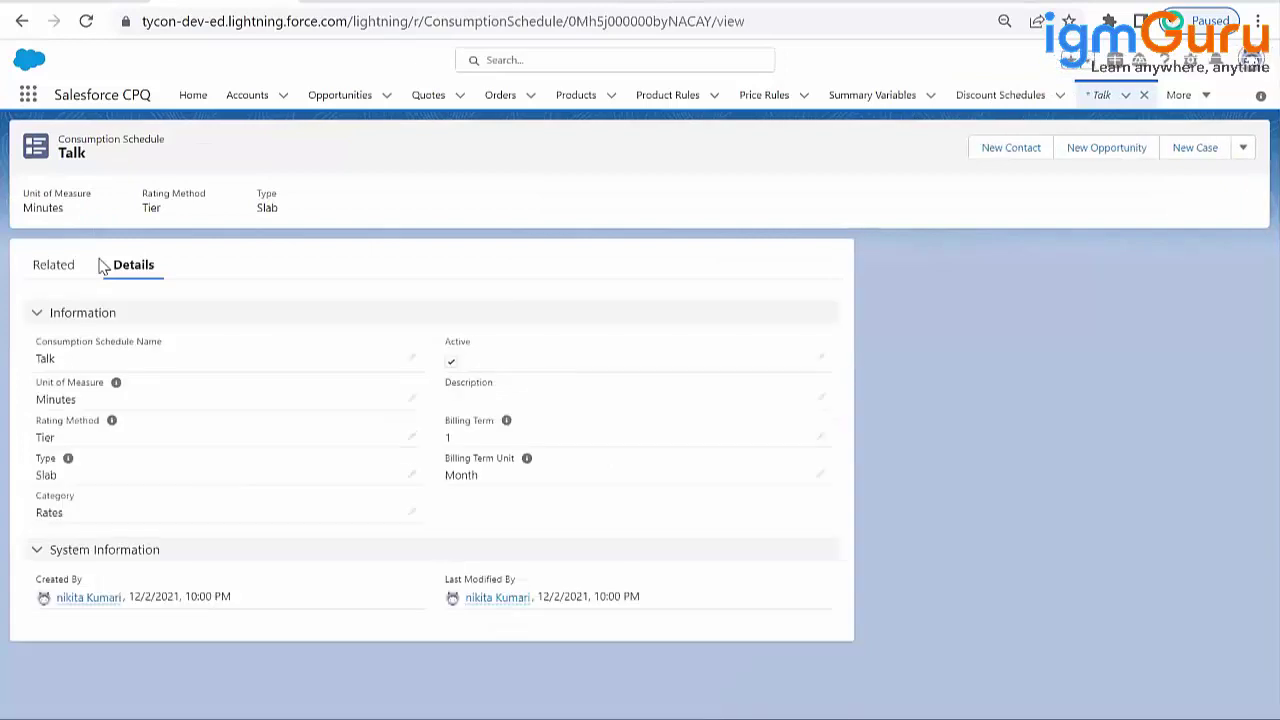
- Examine the Talk schedule's name, unit of measure, rating method and type in edit mode, and cancel without saving
{"action": "left_click", "coordinate": [1240, 152]}
{"action": "left_click", "coordinate": [1240, 152]}
{"action": "left_click", "coordinate": [414, 400]}
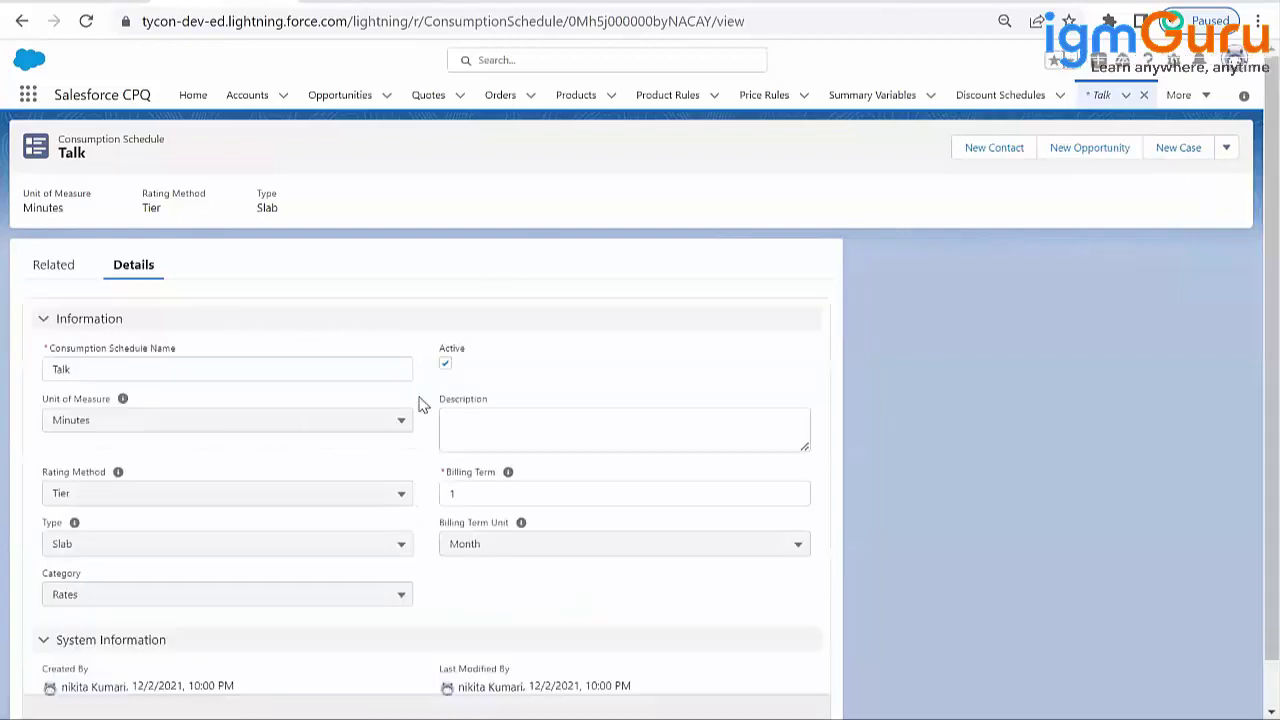
{"action": "left_click", "coordinate": [85, 371]}
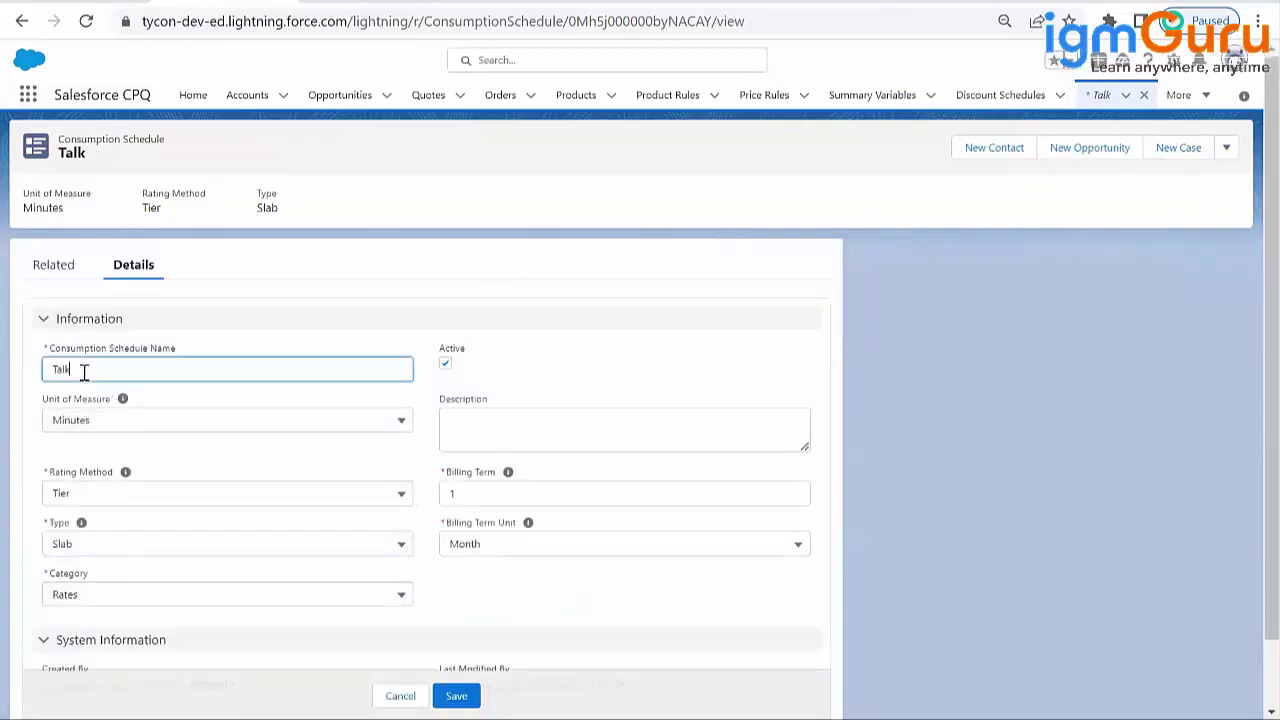
{"action": "left_click", "coordinate": [80, 422]}
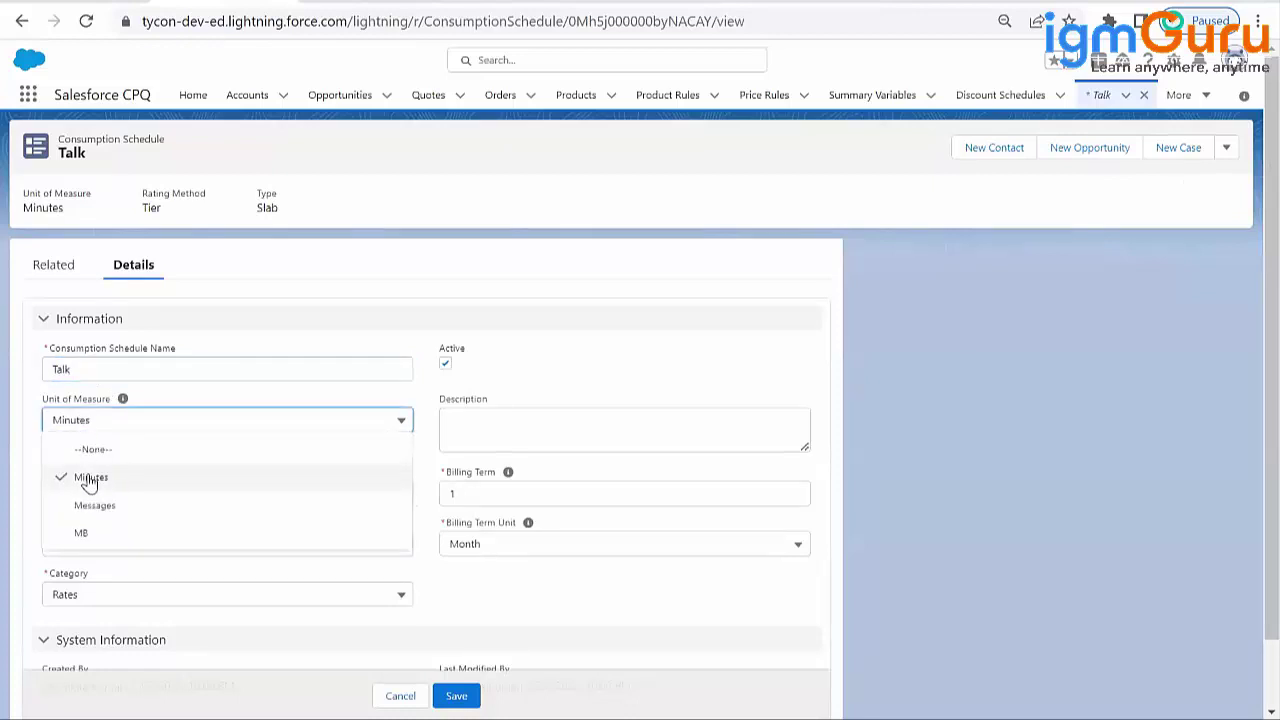
{"action": "left_click", "coordinate": [88, 479]}
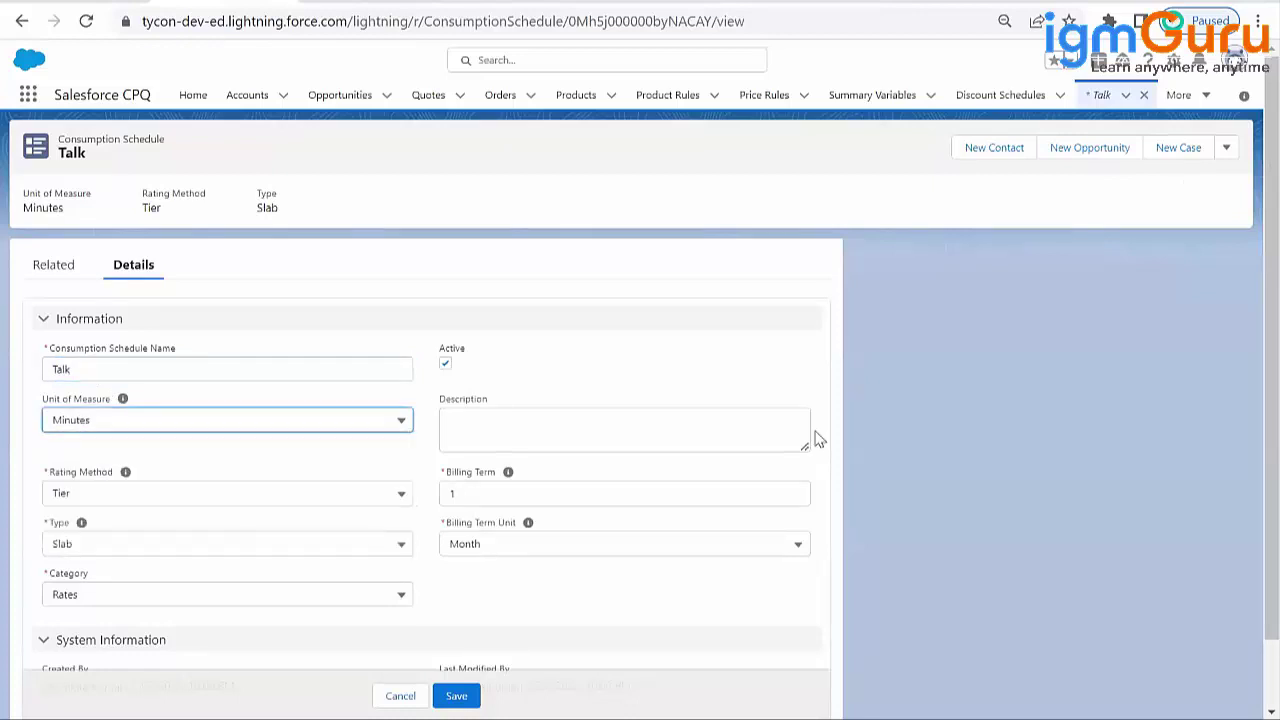
{"action": "scroll", "coordinate": [913, 376], "scroll_direction": "down", "scroll_amount": 1}
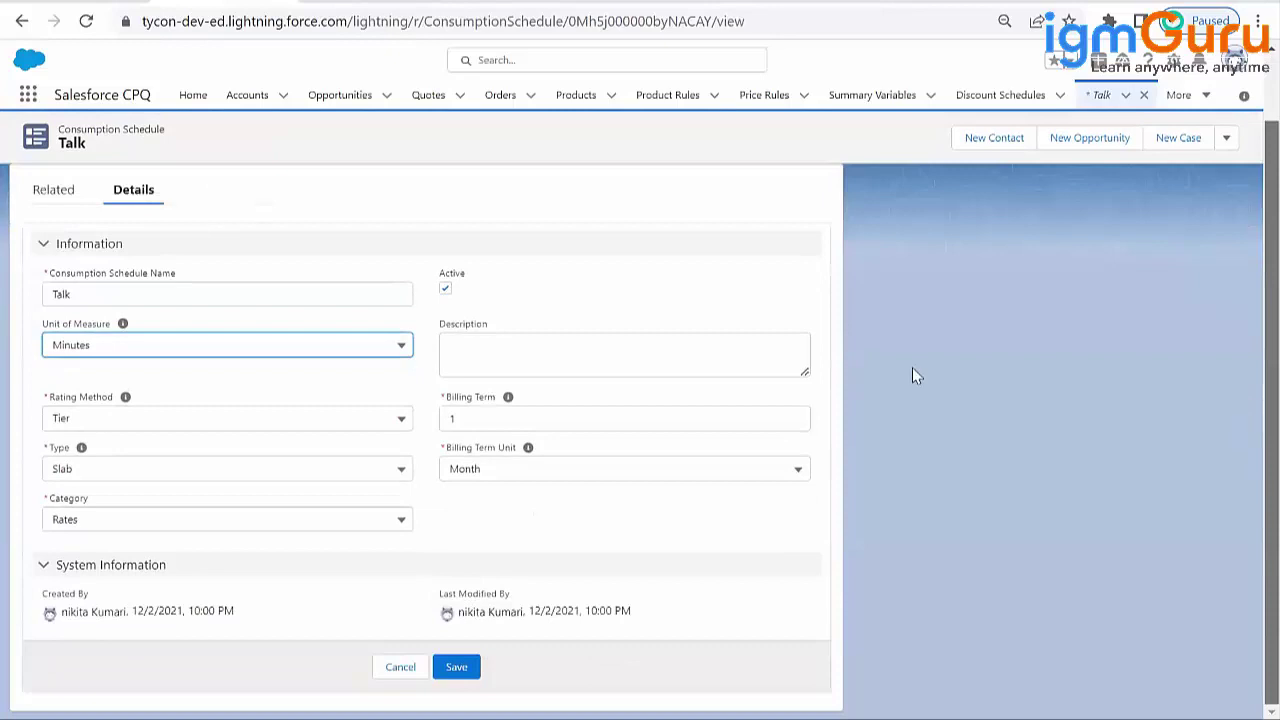
{"action": "left_click", "coordinate": [72, 424]}
{"action": "left_click", "coordinate": [74, 446]}
{"action": "left_click", "coordinate": [70, 466]}
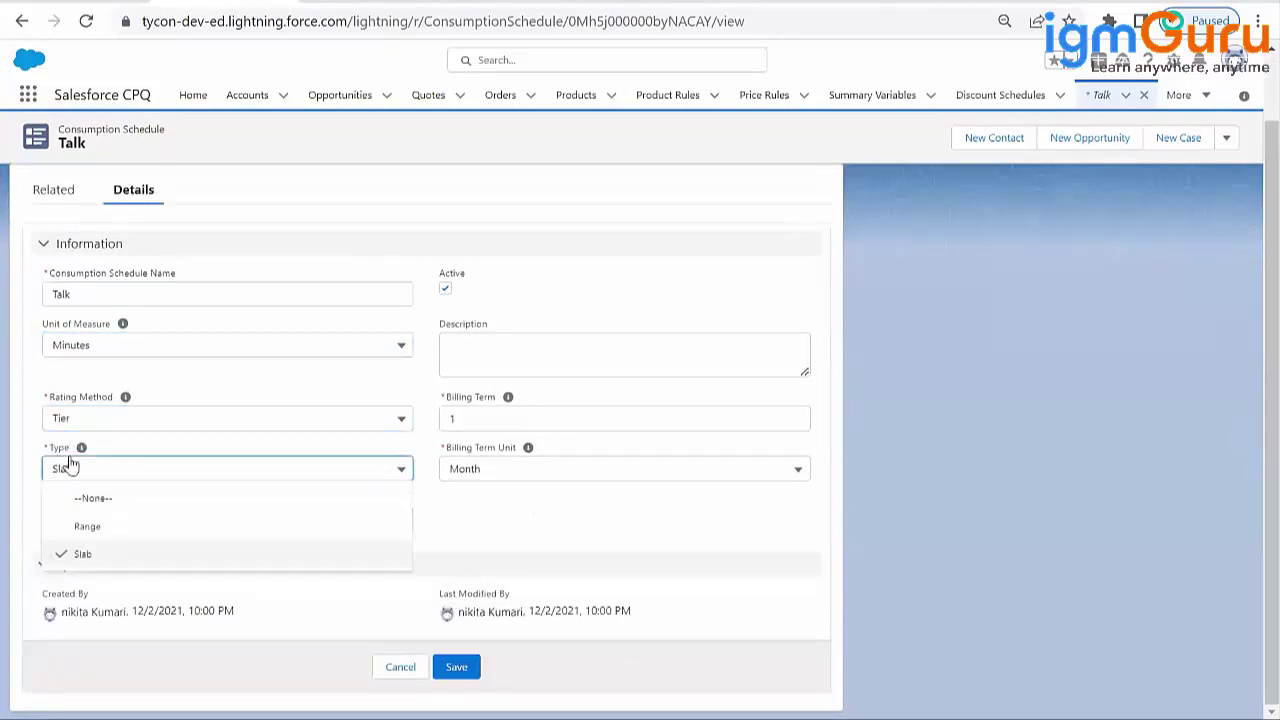
{"action": "left_click", "coordinate": [70, 466]}
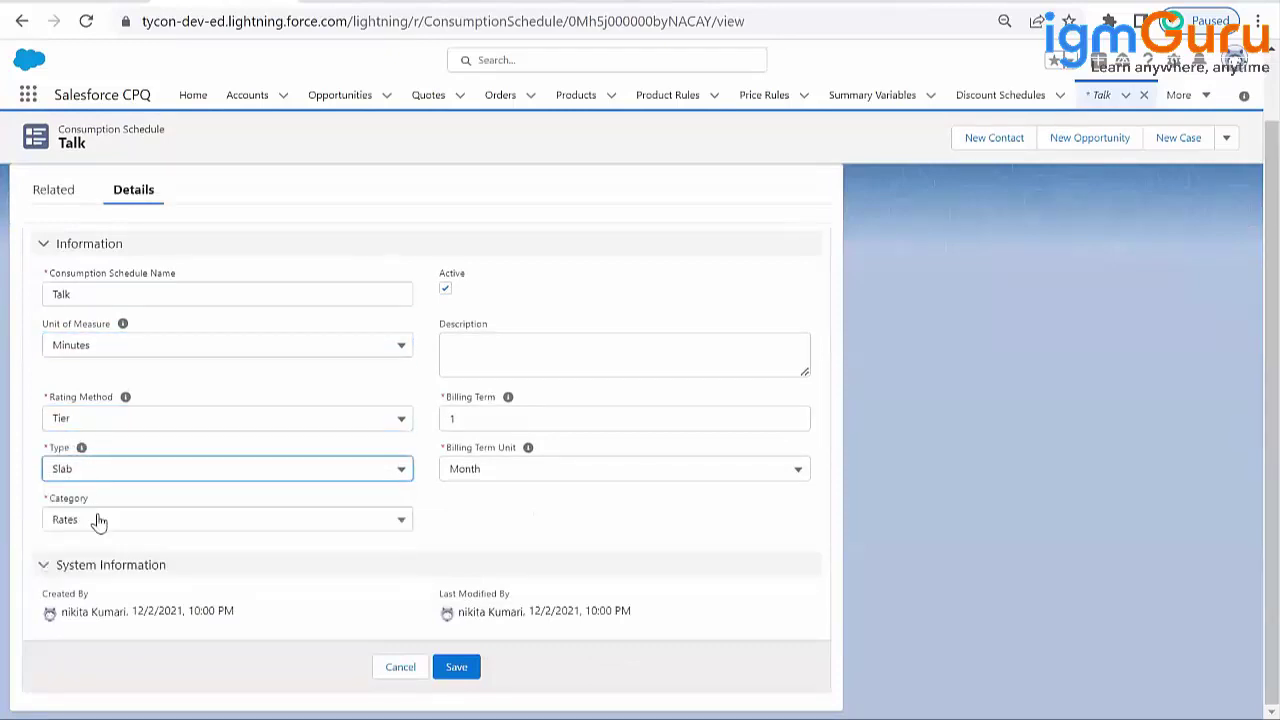
{"action": "left_click", "coordinate": [404, 662]}
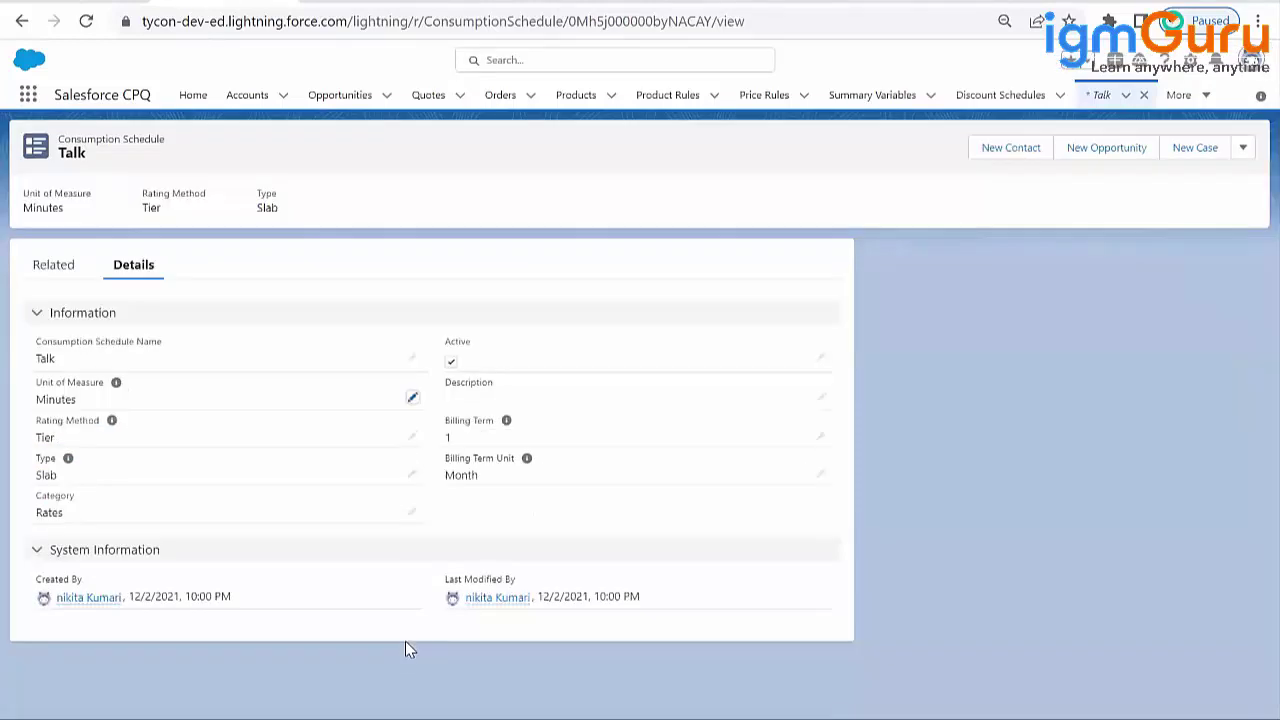
- Review the Talk schedule's related consumption rates and product, and open the Text schedule from the Consumption Schedules list
{"action": "left_click", "coordinate": [56, 266]}
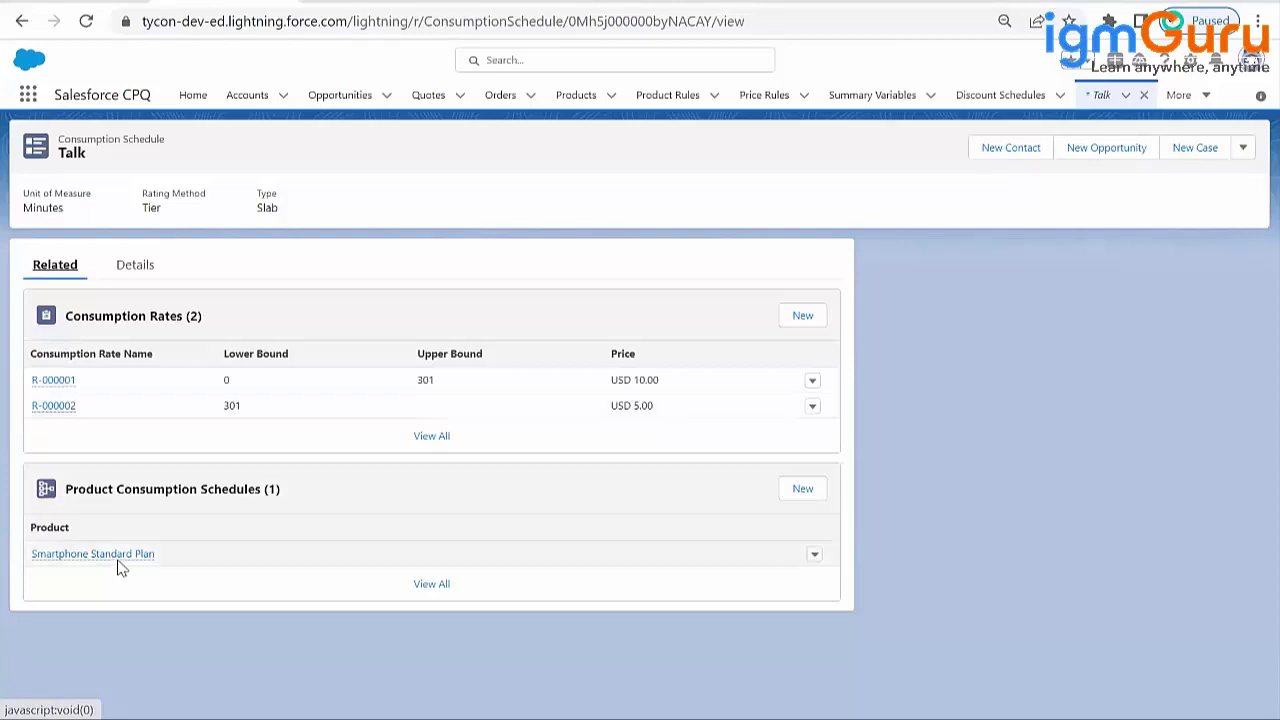
{"action": "left_click", "coordinate": [29, 96]}
{"action": "type", "text": "CONS"}
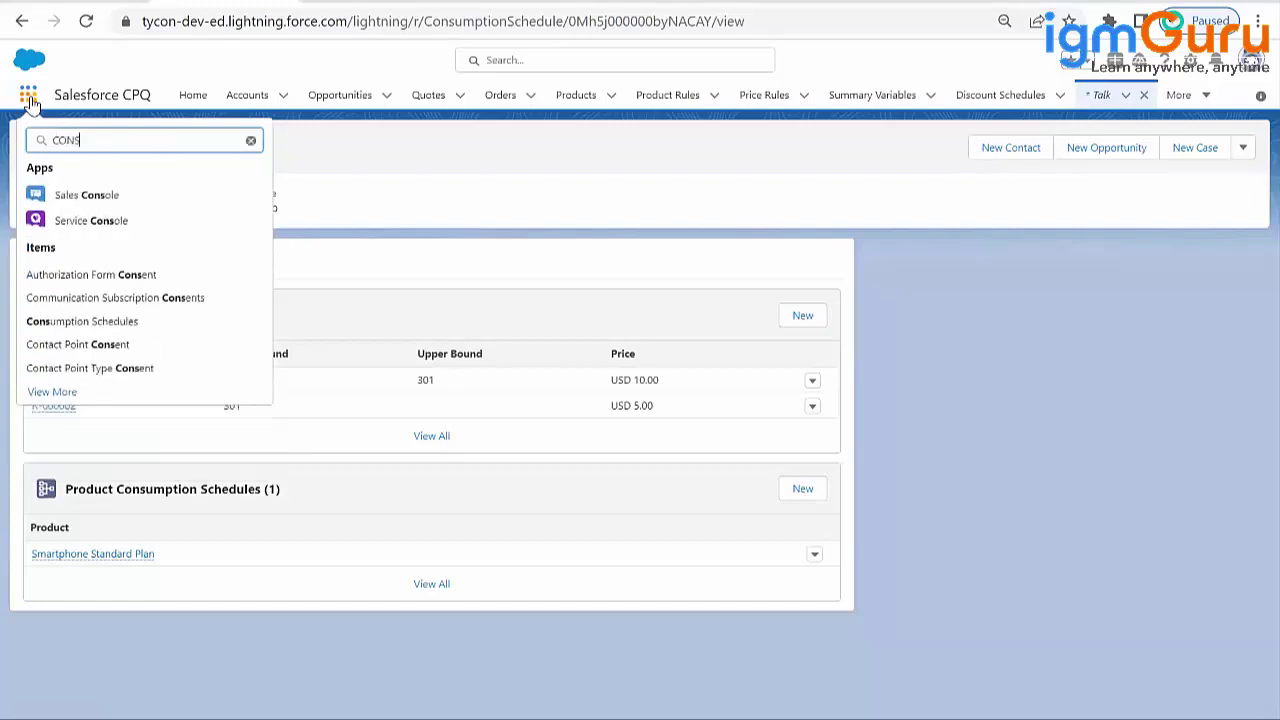
{"action": "left_click", "coordinate": [107, 320]}
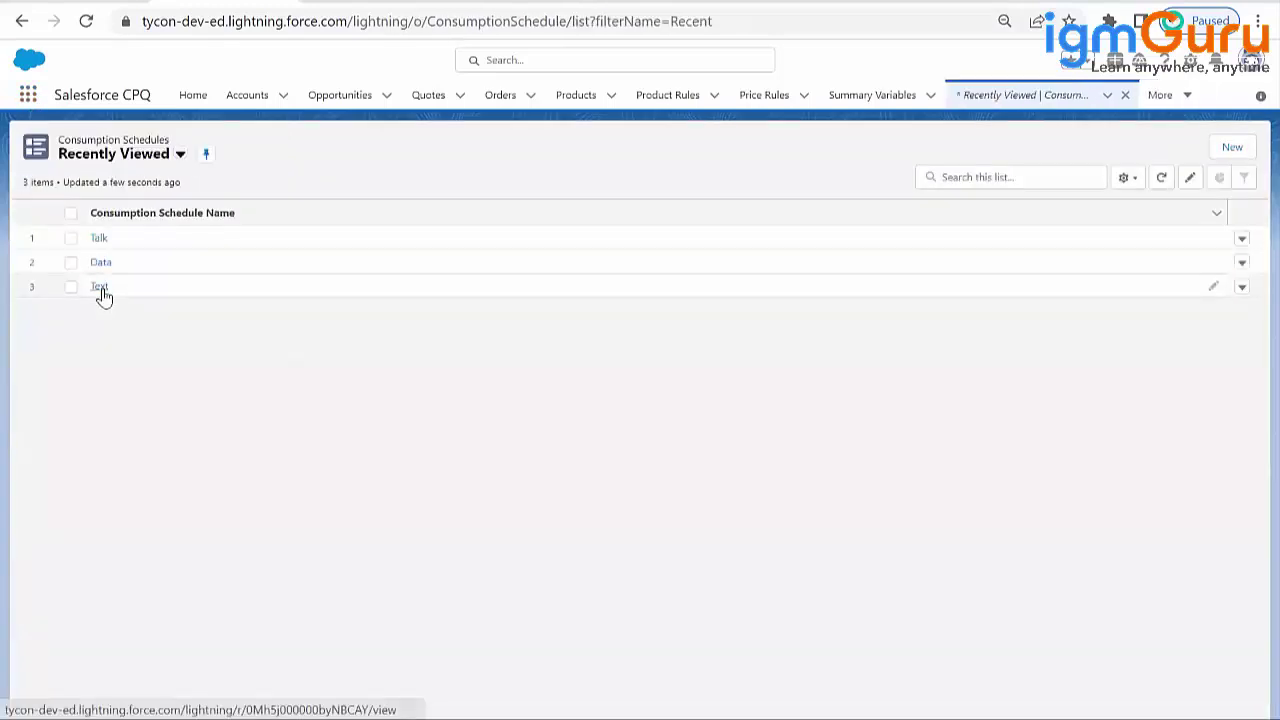
{"action": "left_click", "coordinate": [100, 287]}
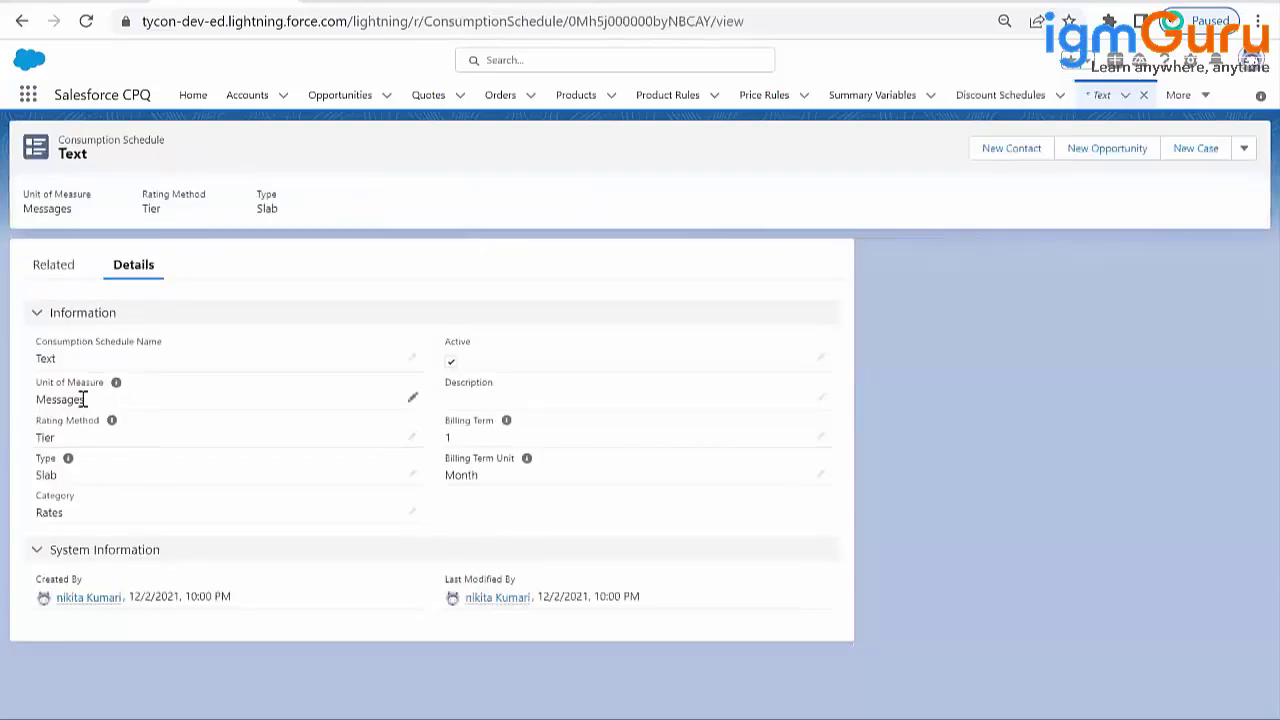
- Examine the Text schedule's fields in edit mode, including the unit of measure options, keeping Messages selected
{"action": "left_click", "coordinate": [411, 399]}
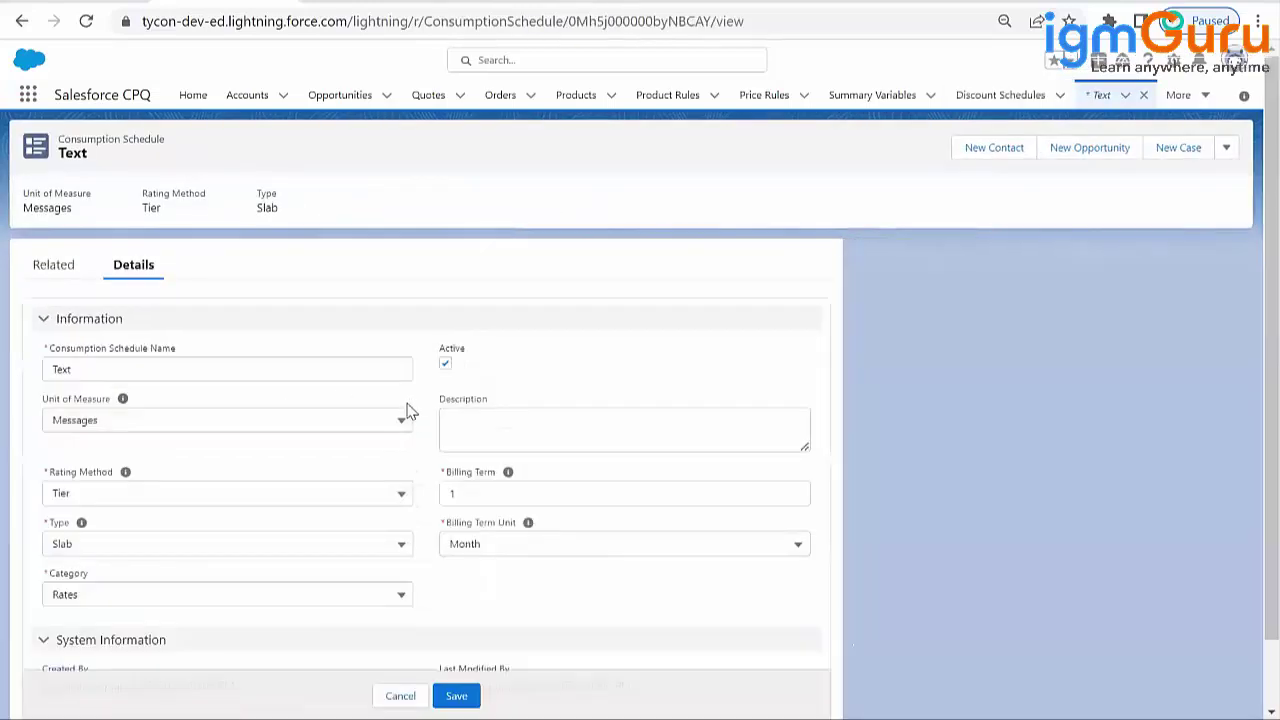
{"action": "left_click", "coordinate": [392, 426]}
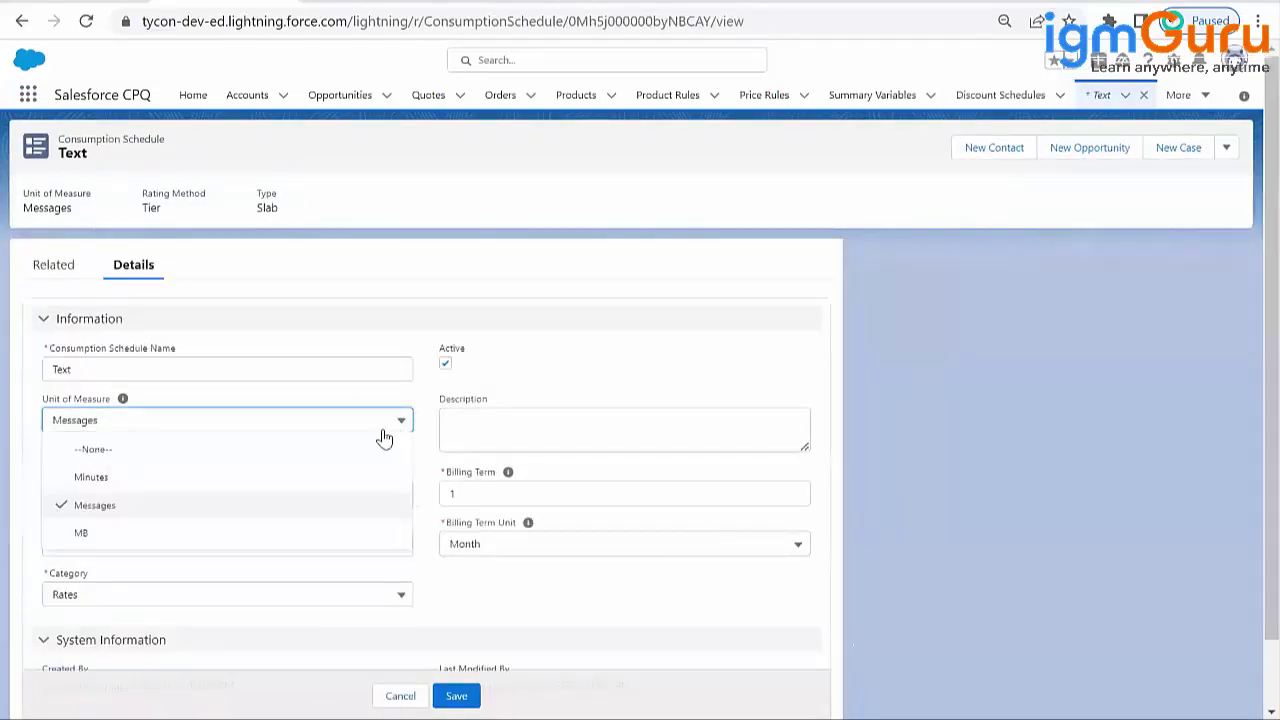
{"action": "left_click", "coordinate": [304, 507]}
{"action": "scroll", "coordinate": [1250, 390], "scroll_direction": "down", "scroll_amount": 1}
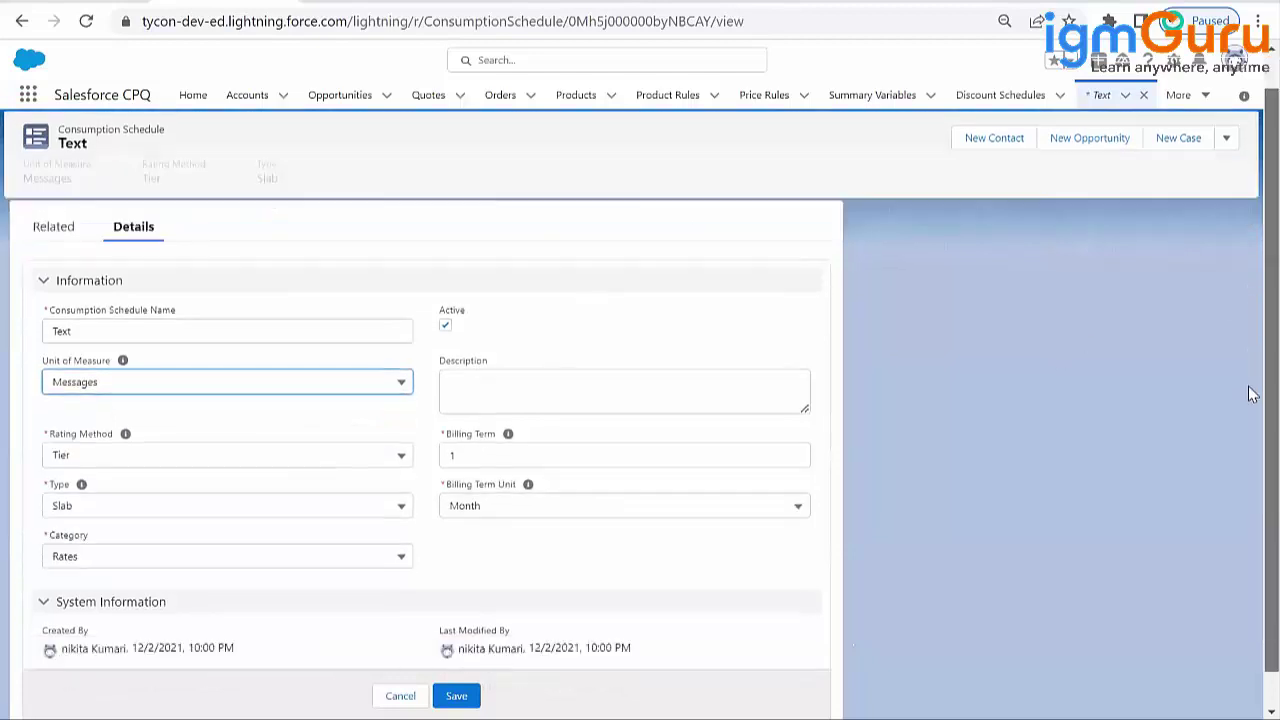
{"action": "scroll", "coordinate": [1250, 395], "scroll_direction": "down", "scroll_amount": 1}
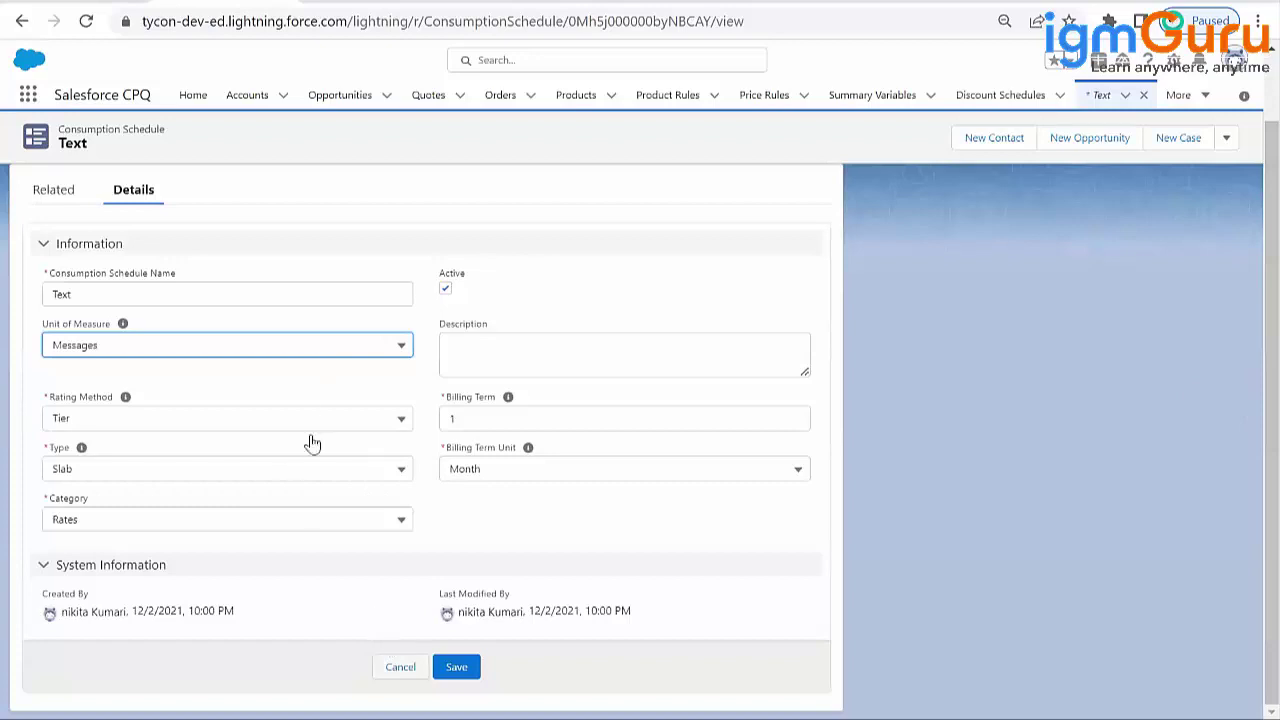
- Review the Text schedule's related consumption rates and the product it is linked to
{"action": "left_click", "coordinate": [55, 265]}
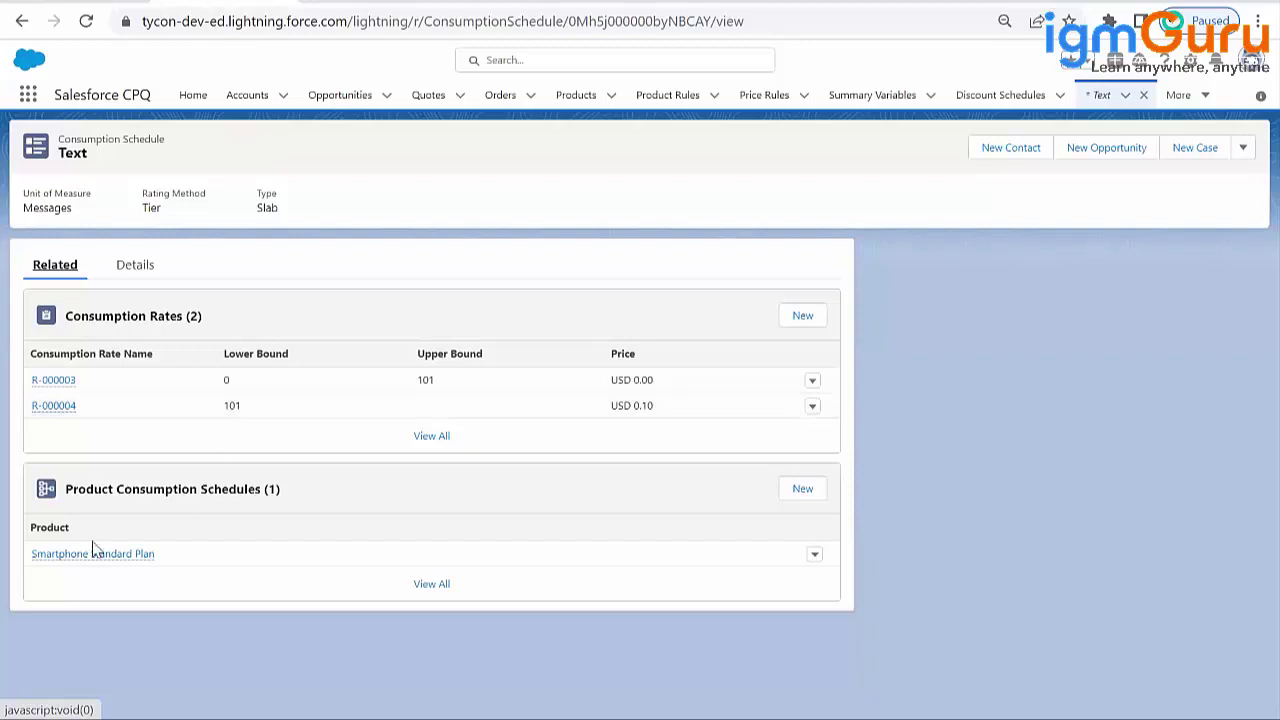
{"action": "mouse_move", "coordinate": [92, 565]}
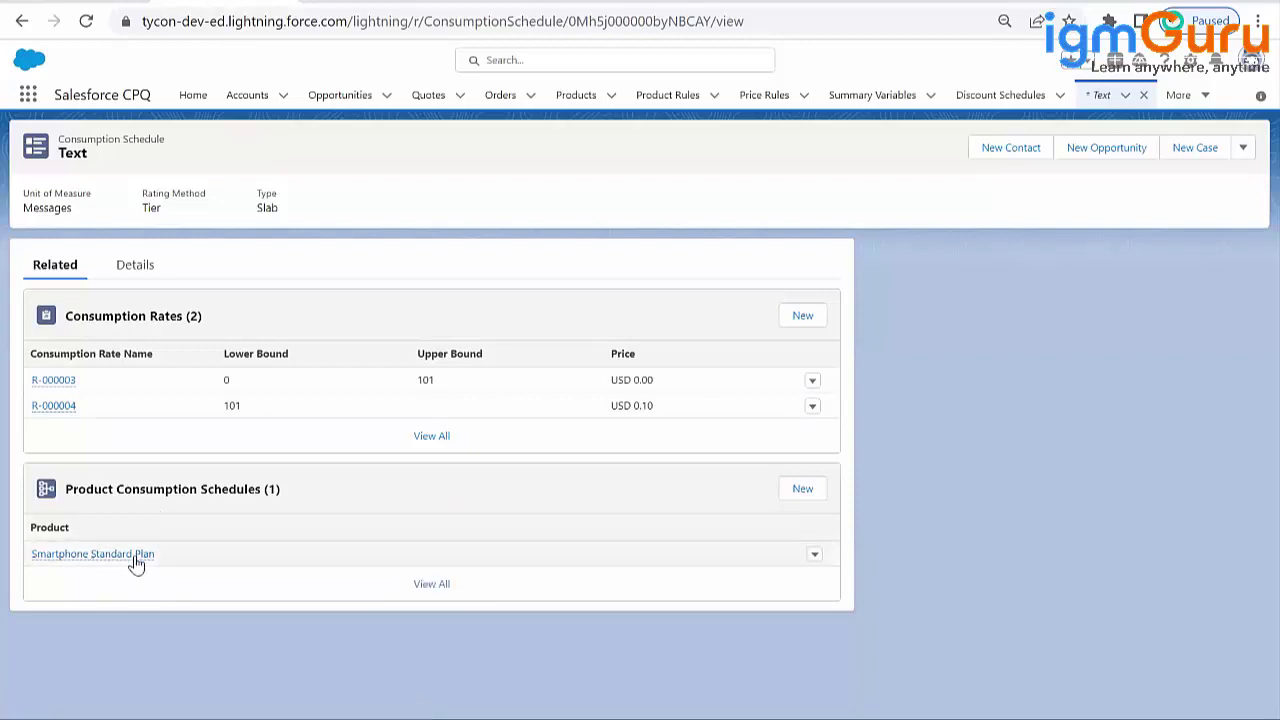
{"action": "mouse_move", "coordinate": [130, 558]}
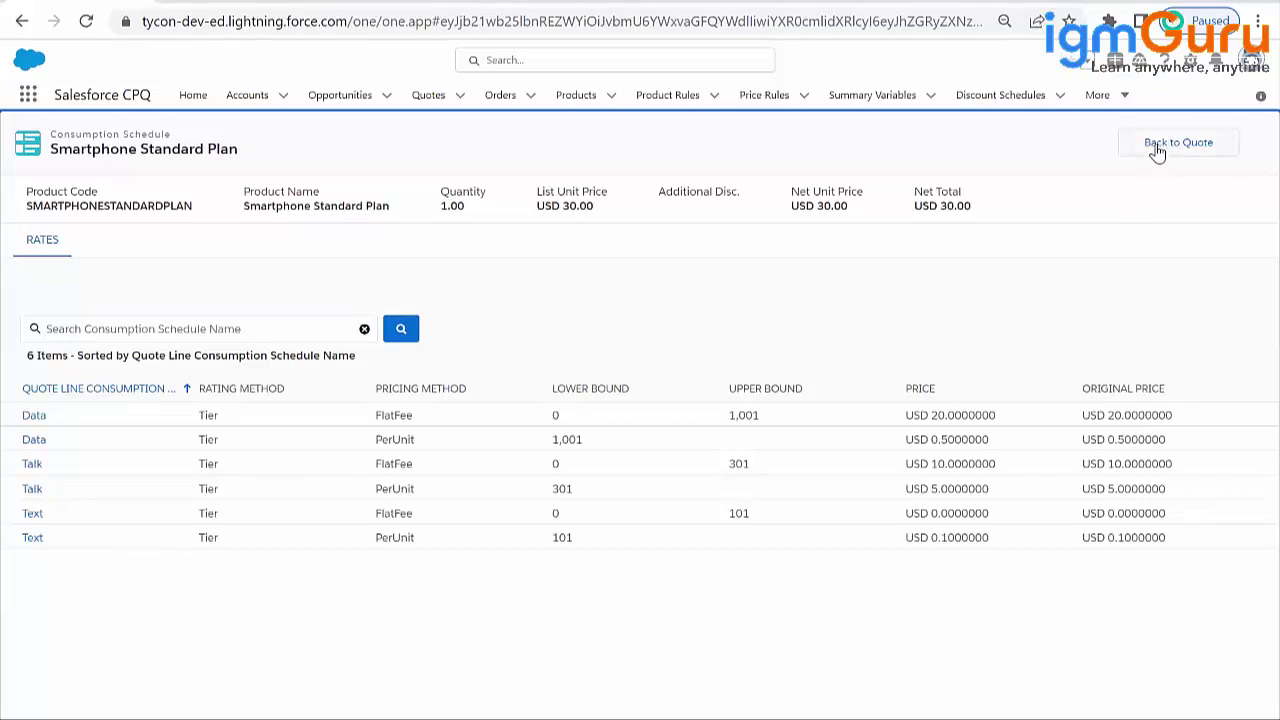
- Return to the quote, search the products for "AMAZO" and add the AMazon subscription with code AMZON1
{"action": "left_click", "coordinate": [1197, 152]}
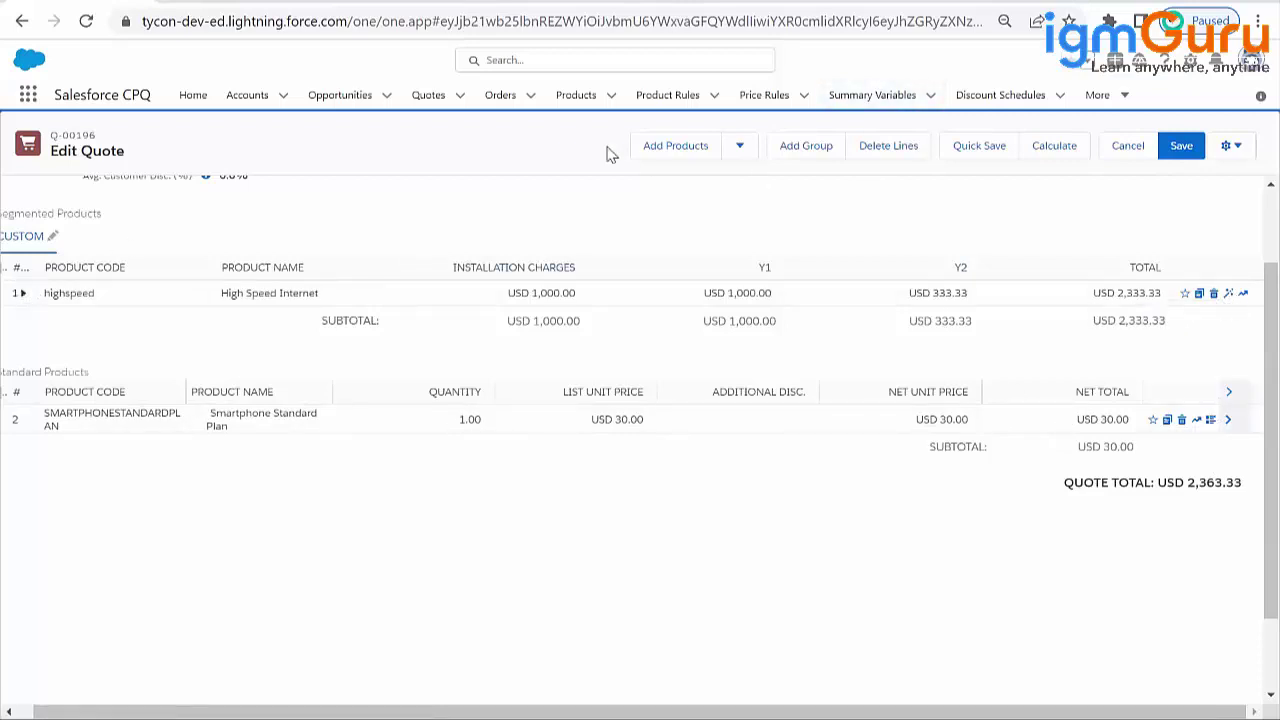
{"action": "left_click", "coordinate": [693, 157]}
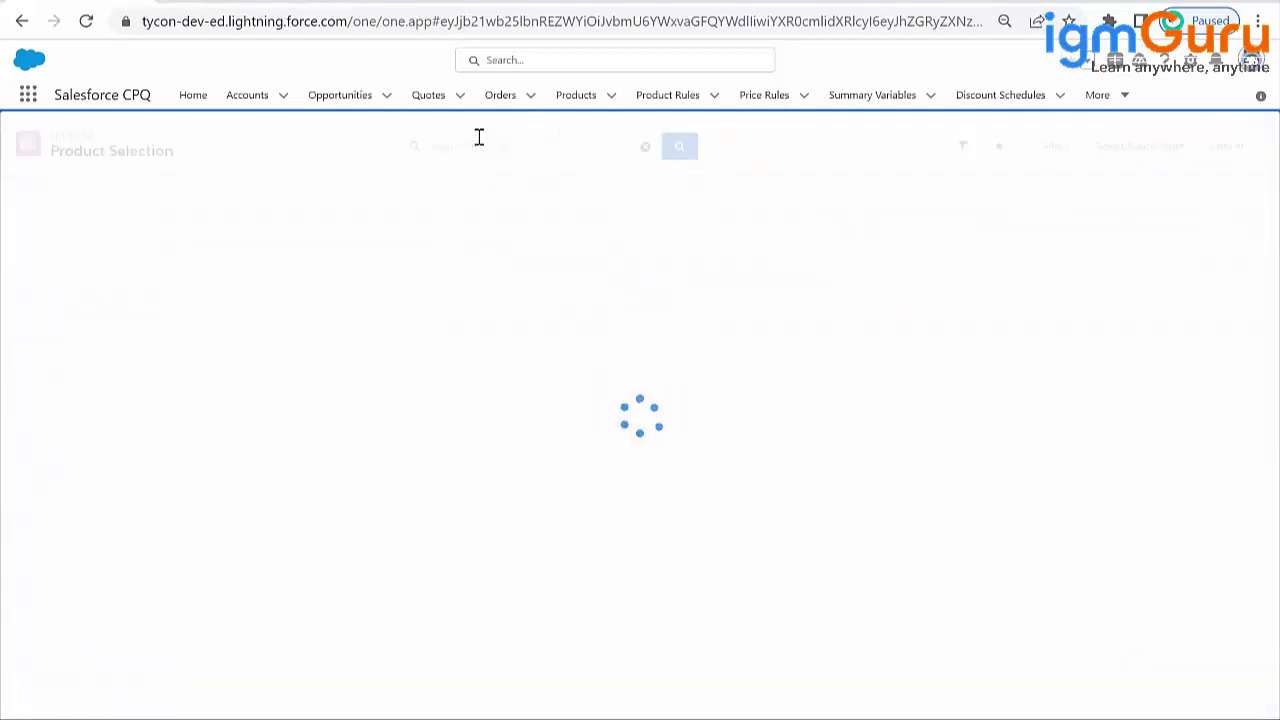
{"action": "type", "text": "AMA"}
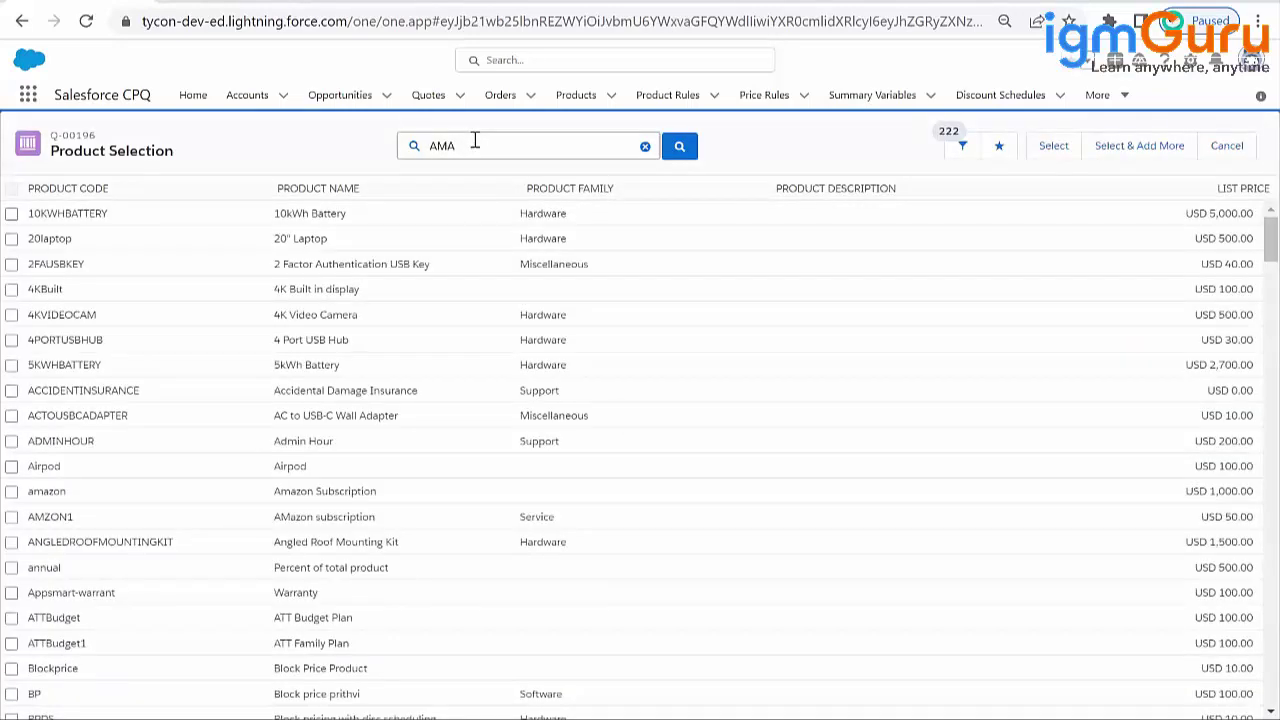
{"action": "type", "text": "ZO"}
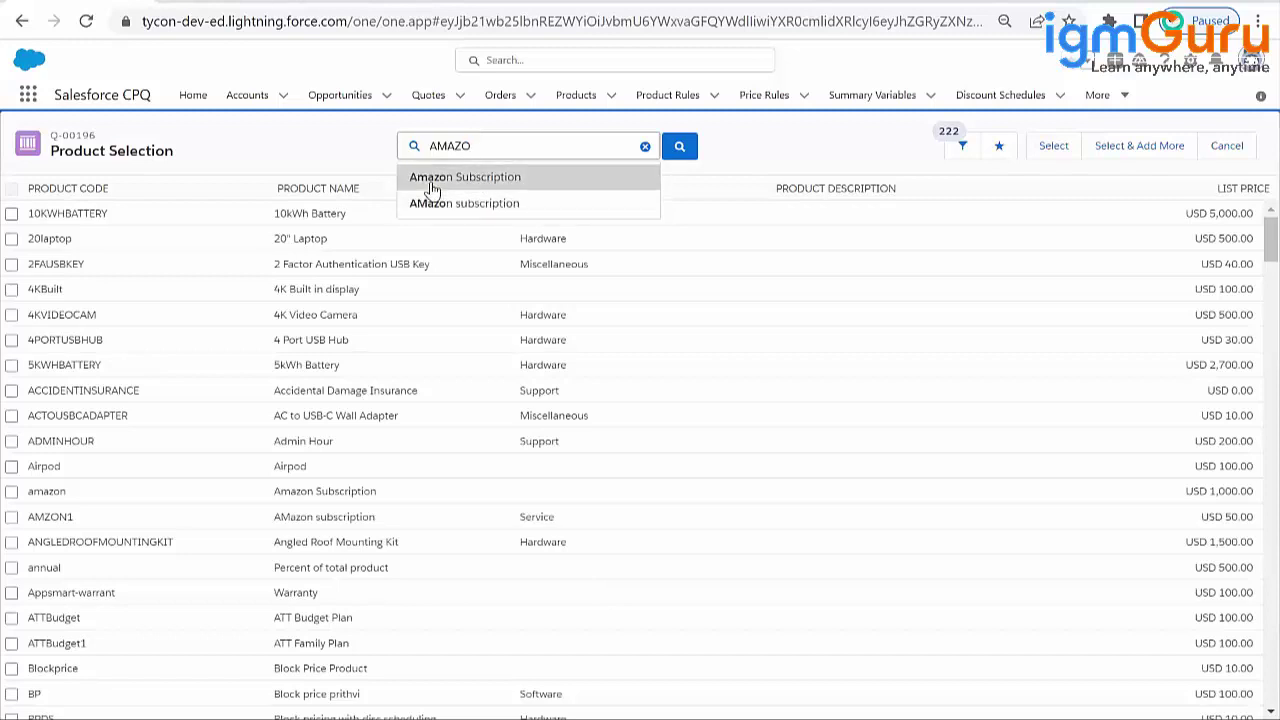
{"action": "left_click", "coordinate": [679, 146]}
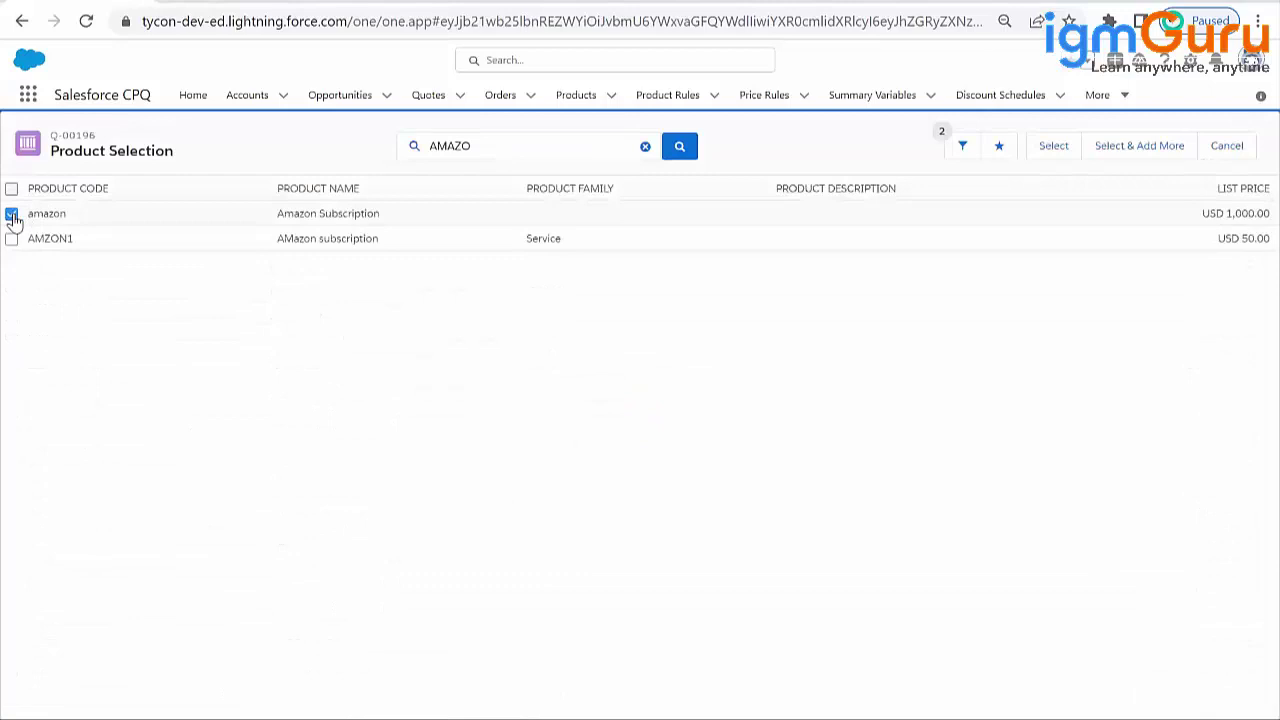
{"action": "left_click", "coordinate": [12, 215]}
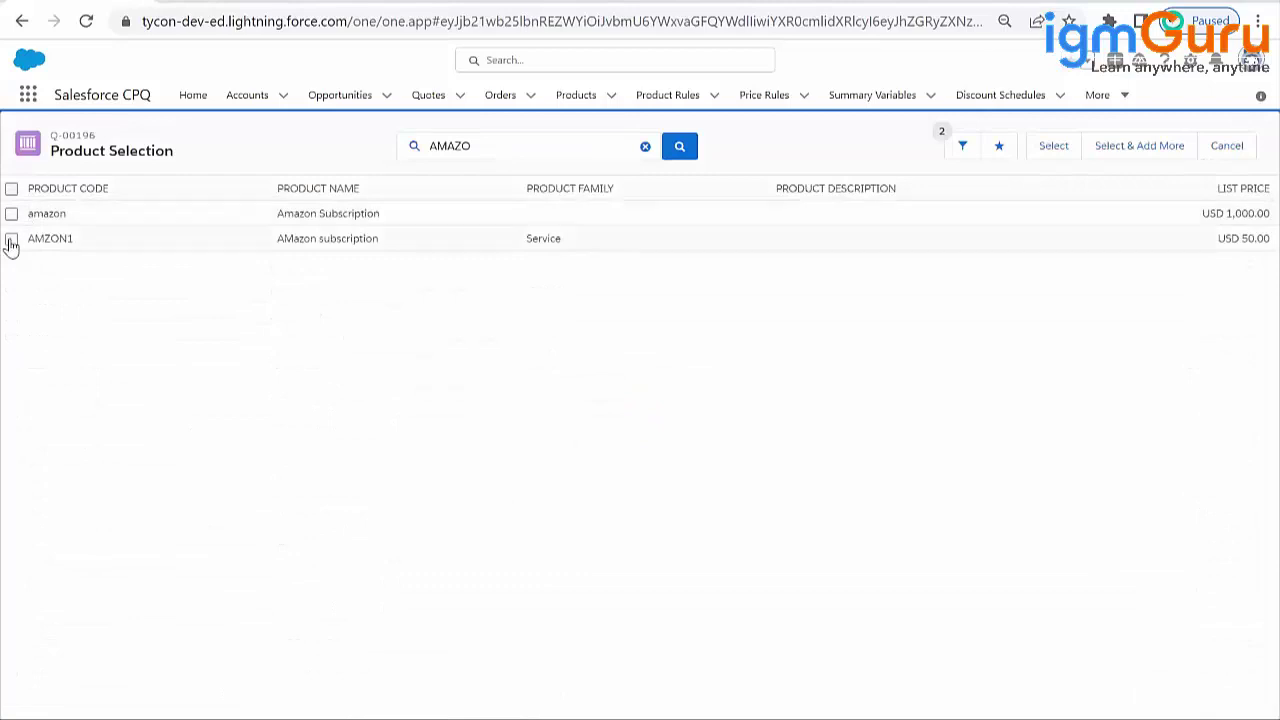
{"action": "left_click", "coordinate": [1044, 148]}
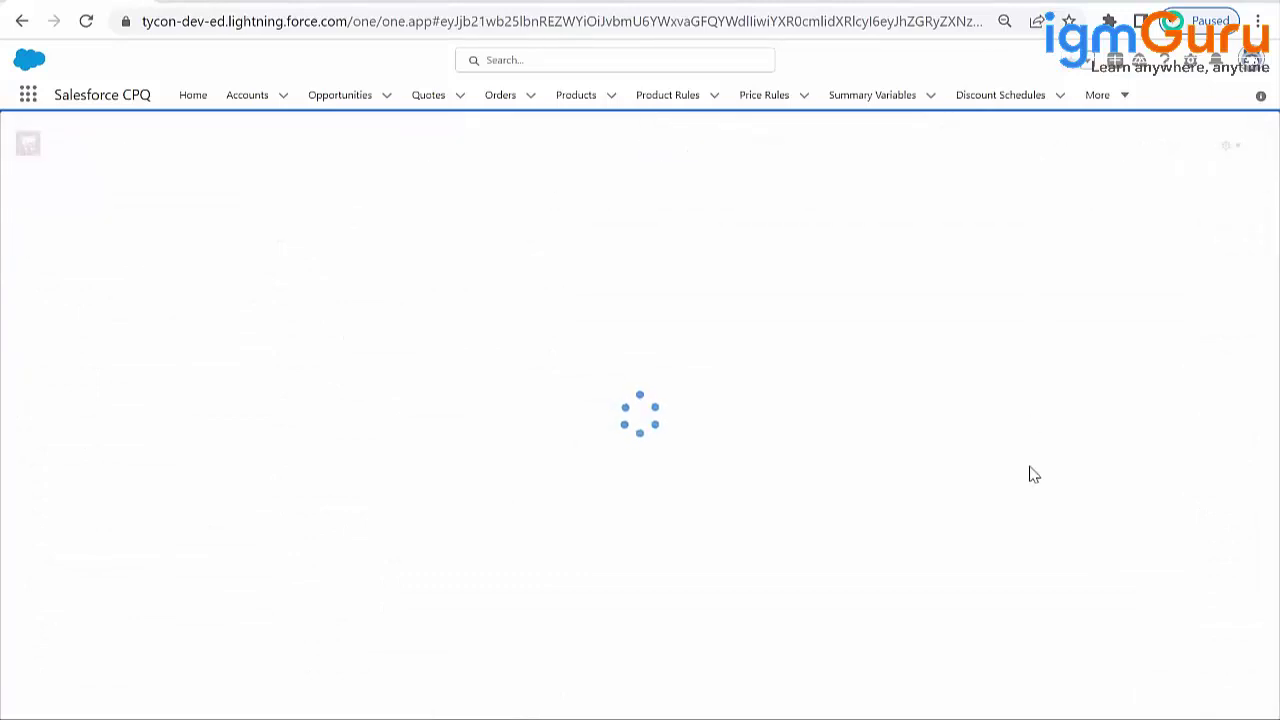
- Select the High Speed Internet and Smartphone Standard Plan lines in the quote
{"action": "scroll", "coordinate": [1252, 362], "scroll_direction": "down", "scroll_amount": 4}
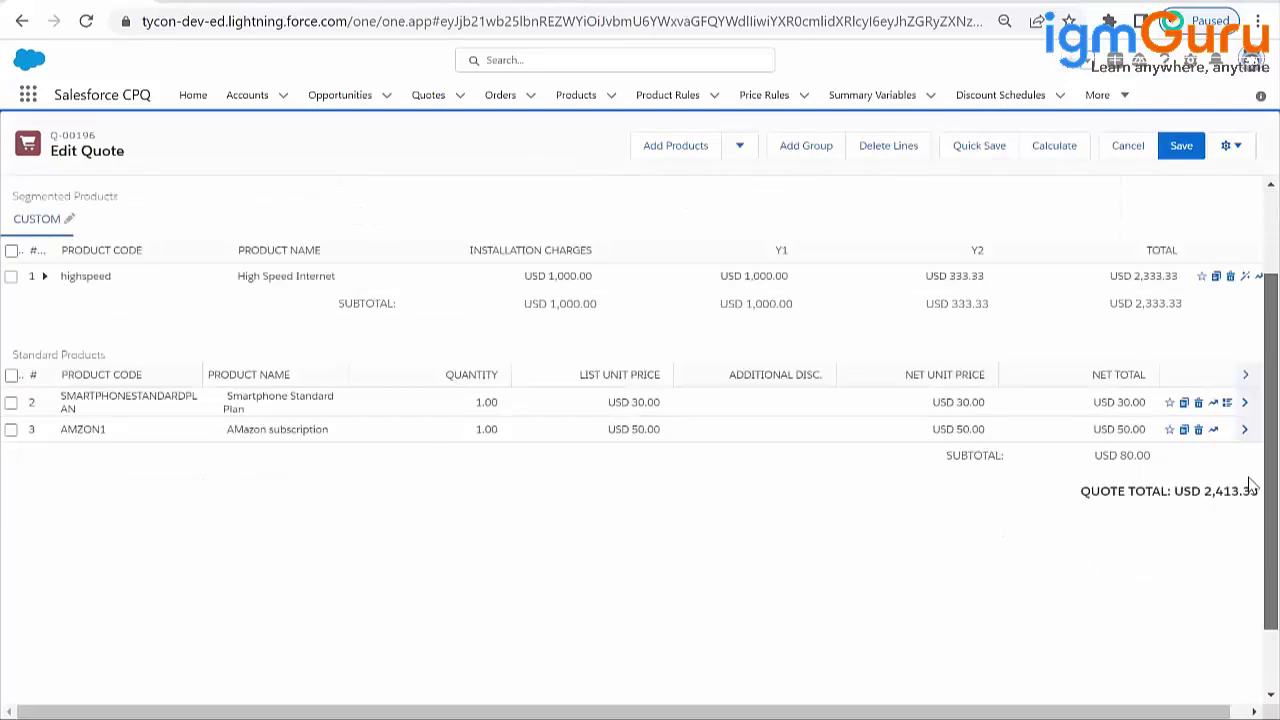
{"action": "scroll", "coordinate": [1249, 423], "scroll_direction": "up", "scroll_amount": 4}
{"action": "scroll", "coordinate": [1249, 371], "scroll_direction": "down", "scroll_amount": 1}
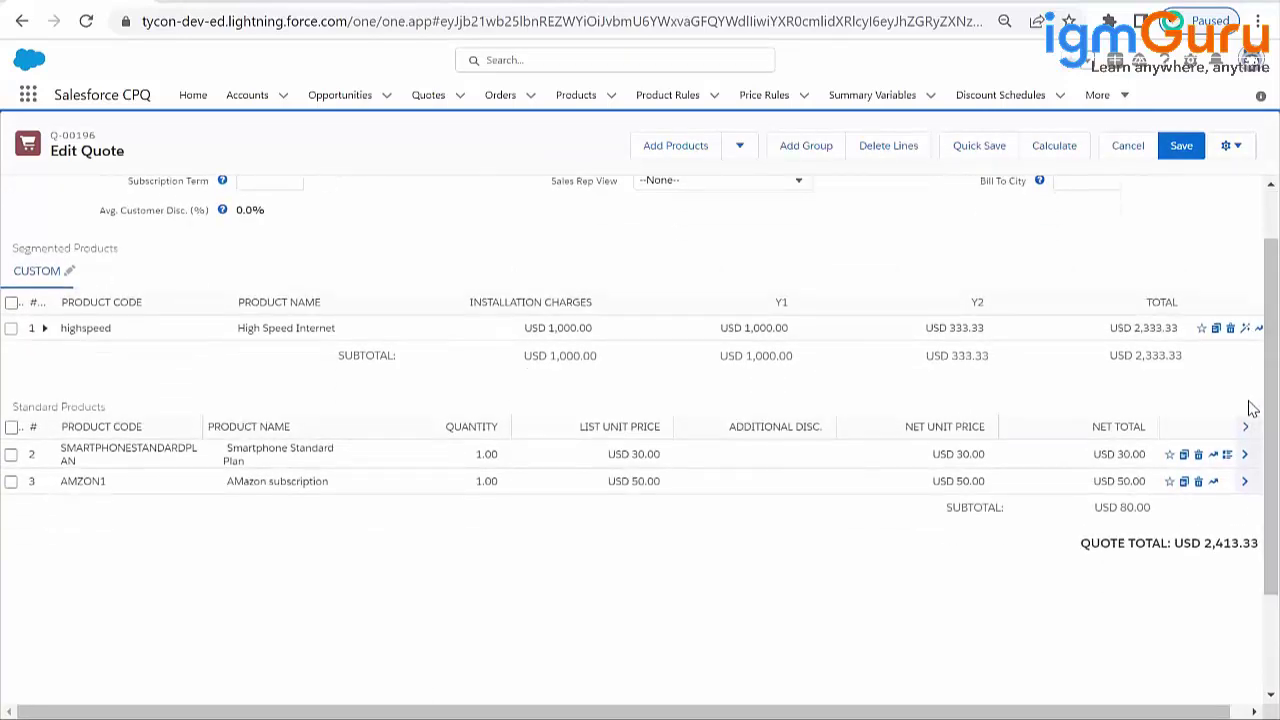
{"action": "left_click", "coordinate": [12, 330]}
{"action": "mouse_move", "coordinate": [735, 328]}
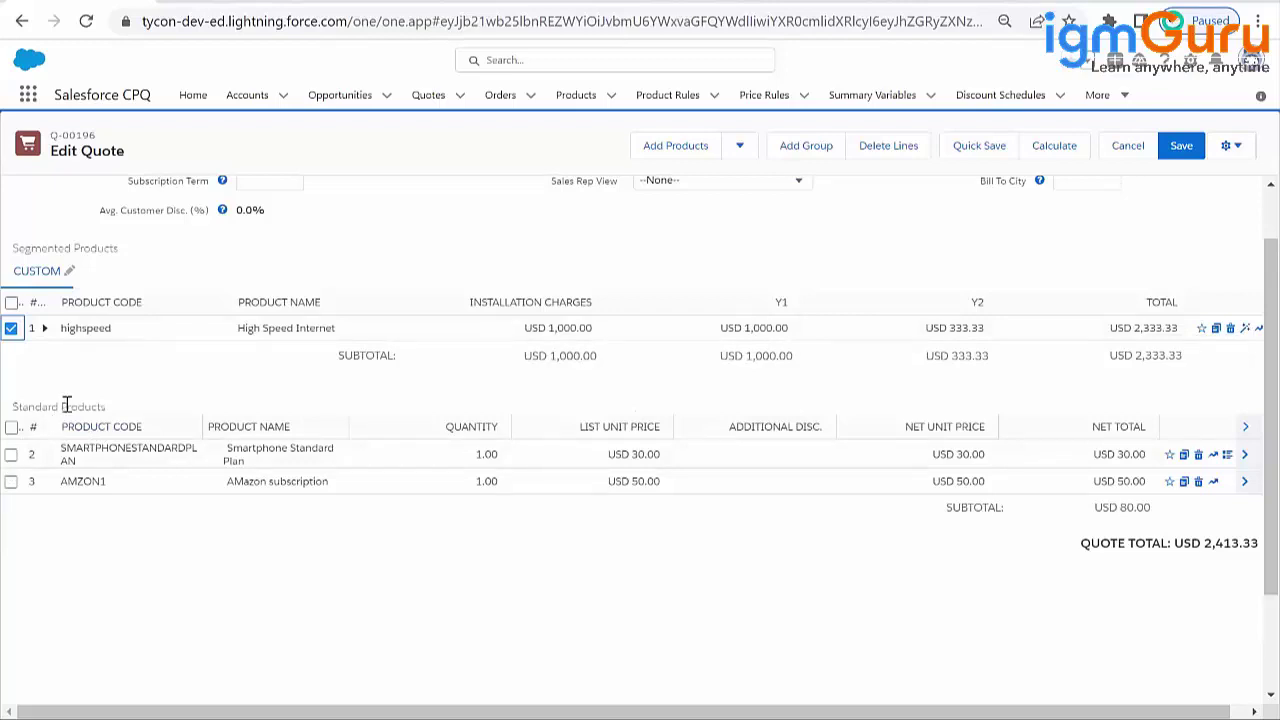
{"action": "left_click", "coordinate": [11, 454]}
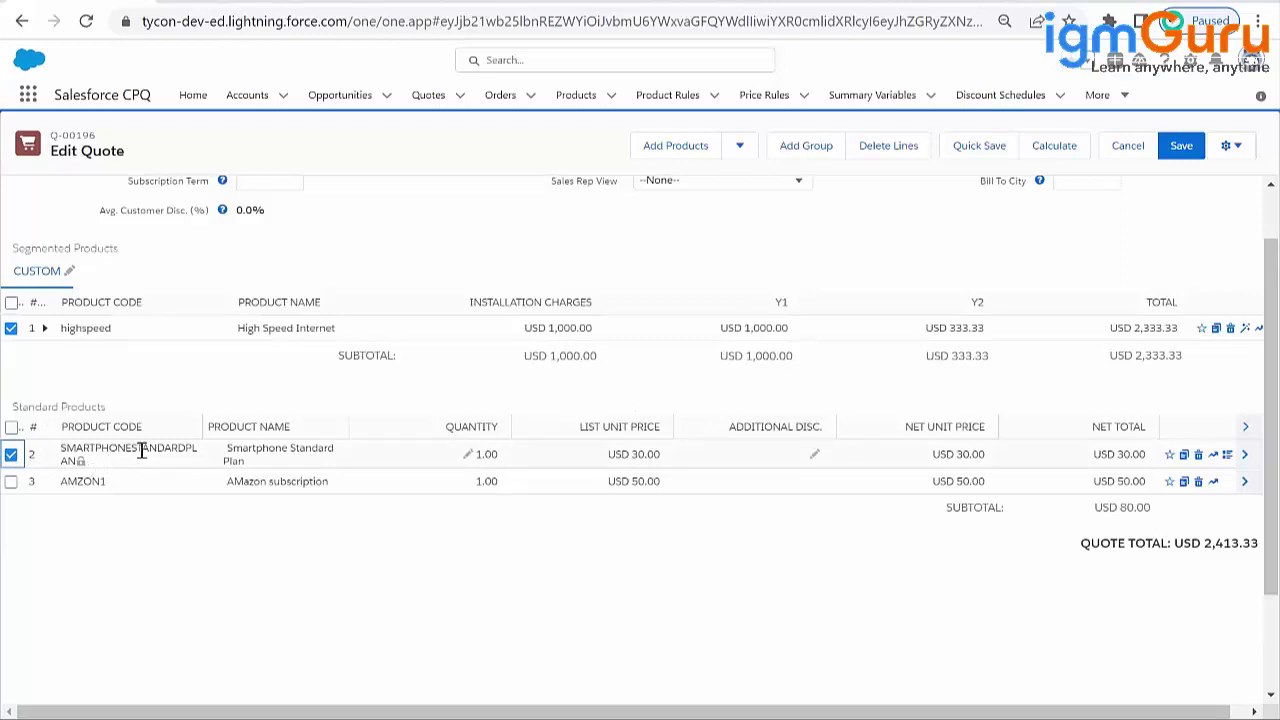
- Review the Smartphone Standard Plan line's consumption rates, return to the quote and also select the AMazon subscription line
{"action": "left_click", "coordinate": [1228, 456]}
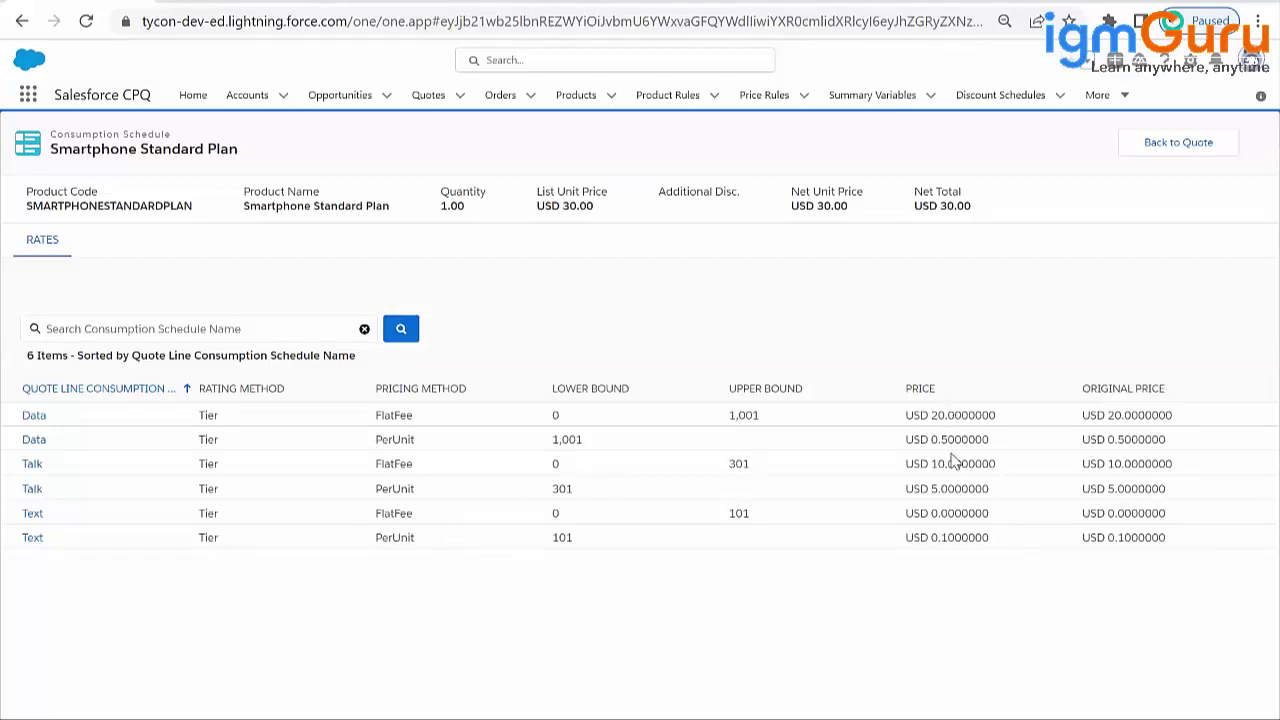
{"action": "left_click", "coordinate": [1181, 150]}
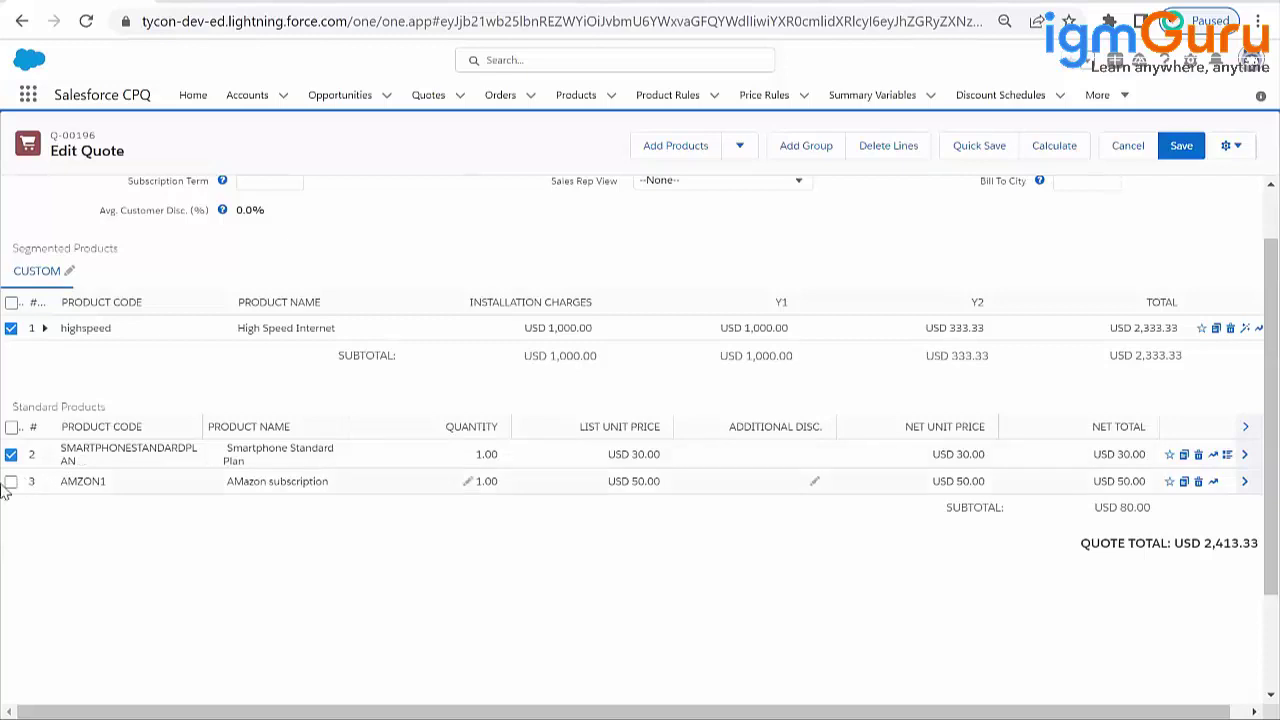
{"action": "left_click", "coordinate": [11, 483]}
- Set the quote's subscription term to 24 and recalculate the quote
{"action": "left_click", "coordinate": [298, 178]}
{"action": "type", "text": "24"}
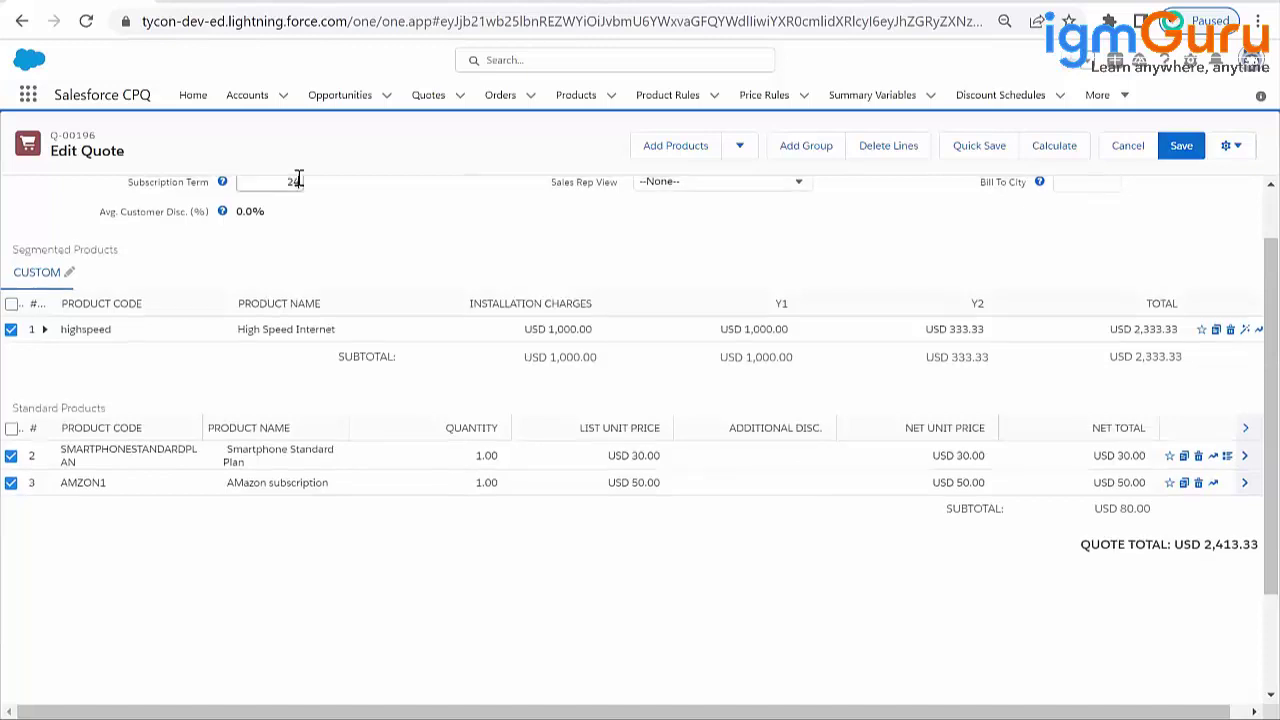
{"action": "scroll", "coordinate": [298, 178], "scroll_direction": "up", "scroll_amount": 1}
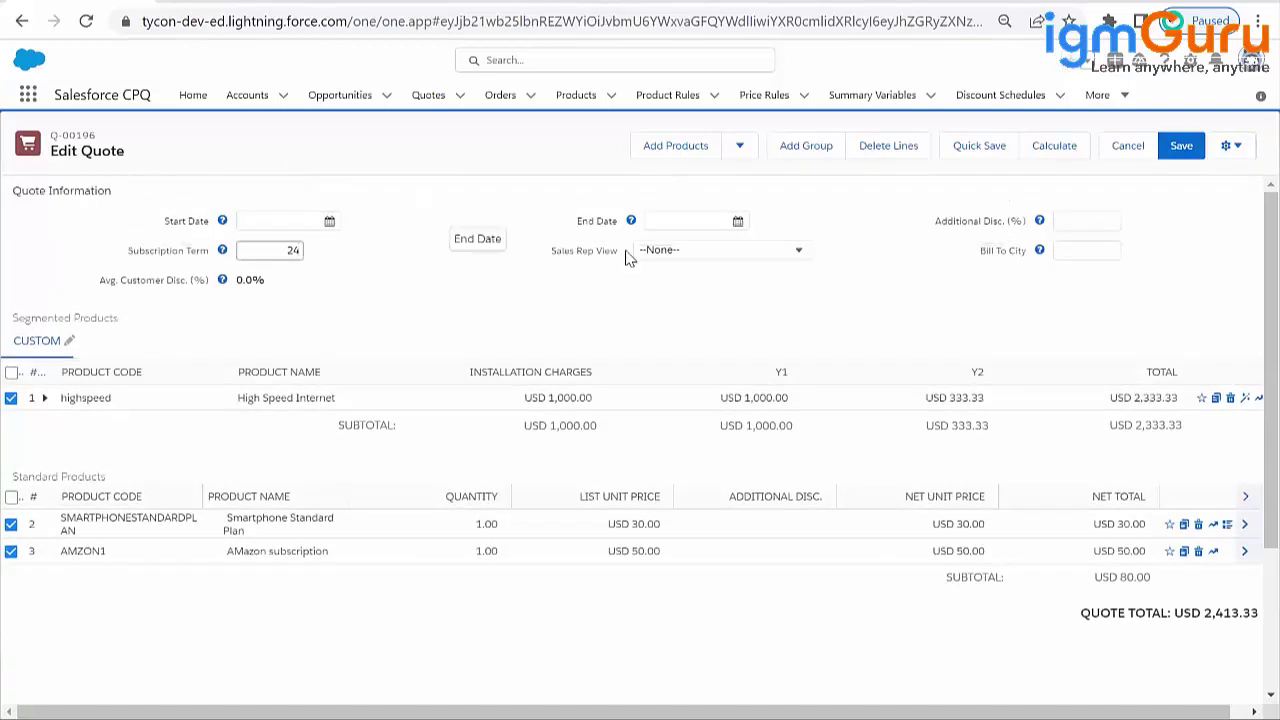
{"action": "left_click", "coordinate": [1050, 150]}
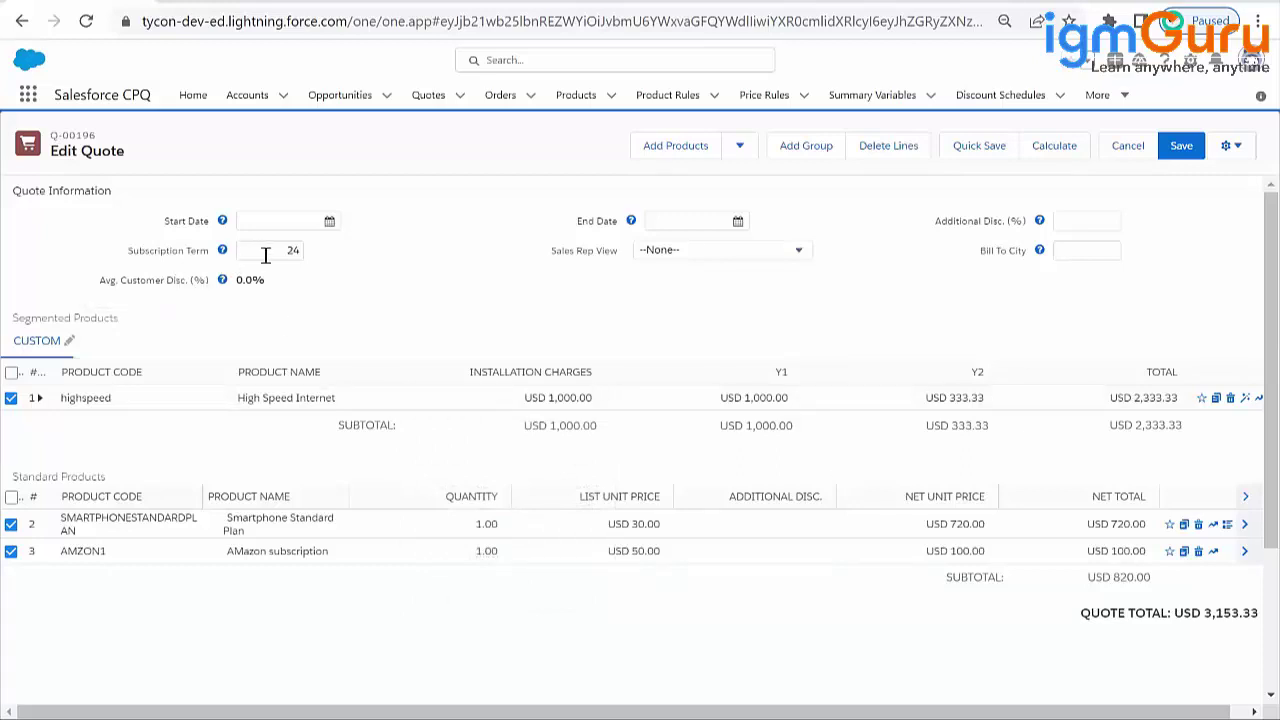
- Examine the custom segments' labels and dates without changing them, and compare them with the quote's subscription term
{"action": "left_click", "coordinate": [68, 343]}
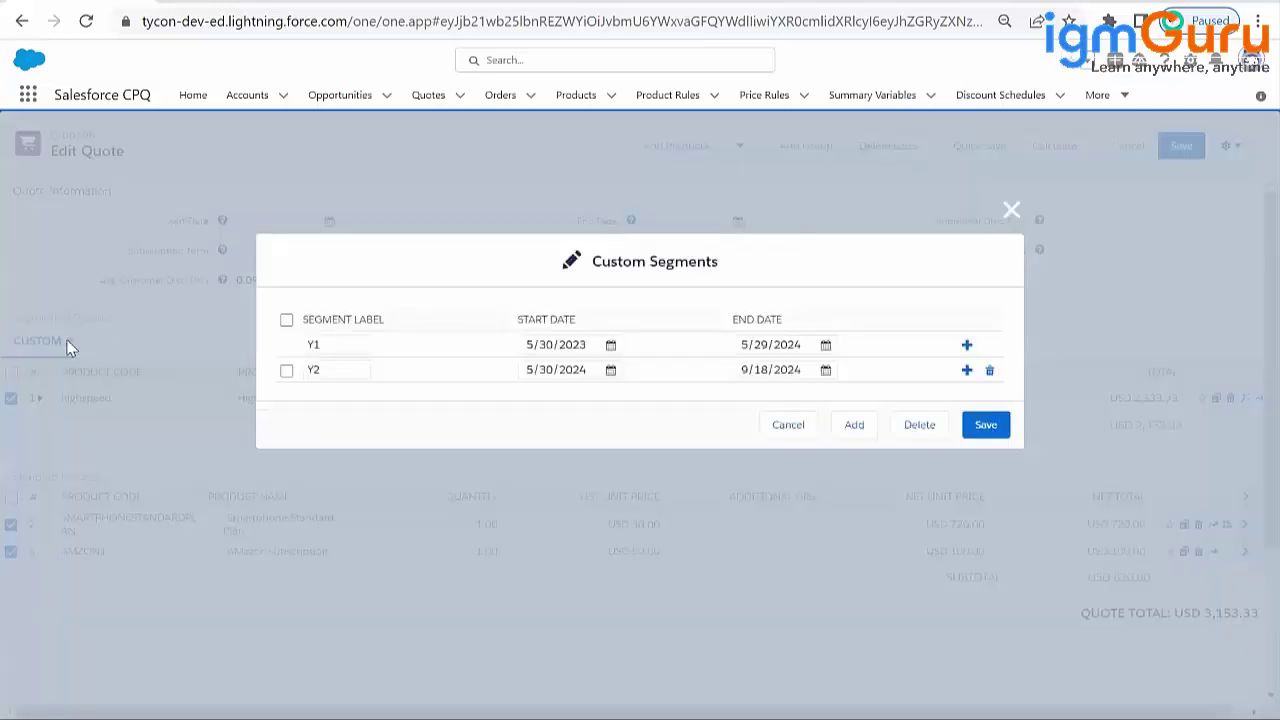
{"action": "left_click", "coordinate": [1012, 215]}
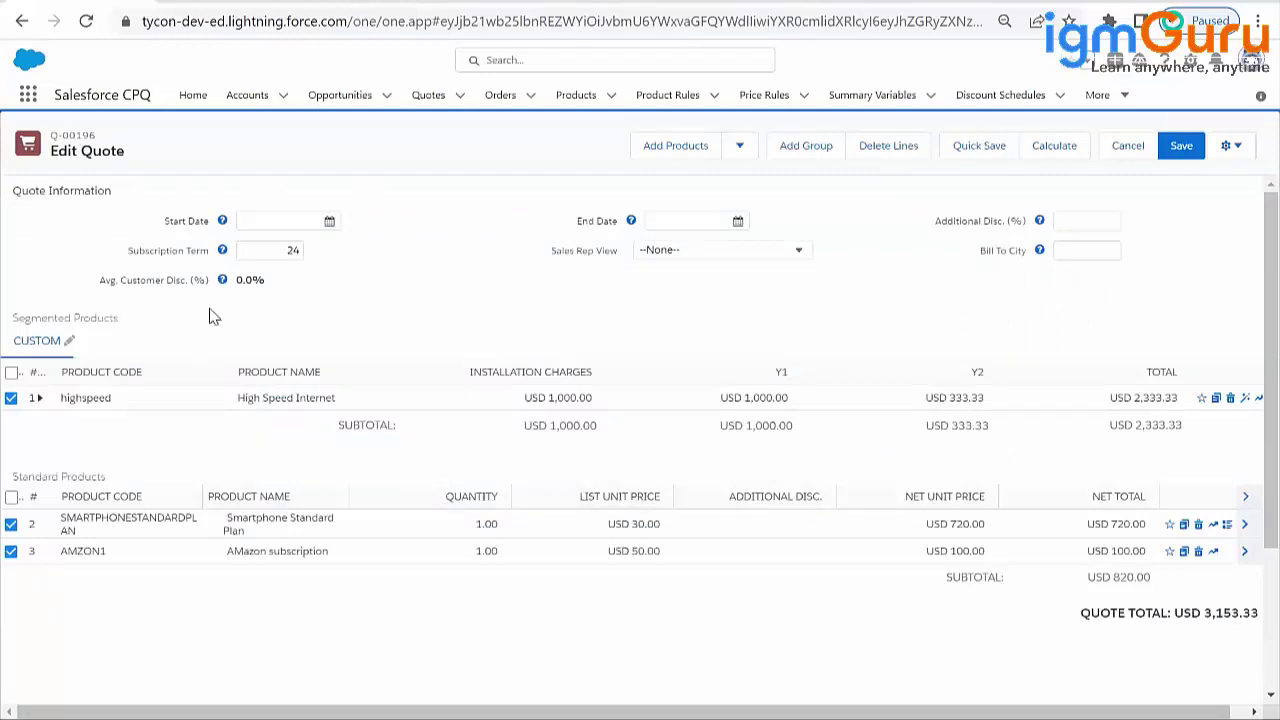
{"action": "left_click", "coordinate": [278, 256]}
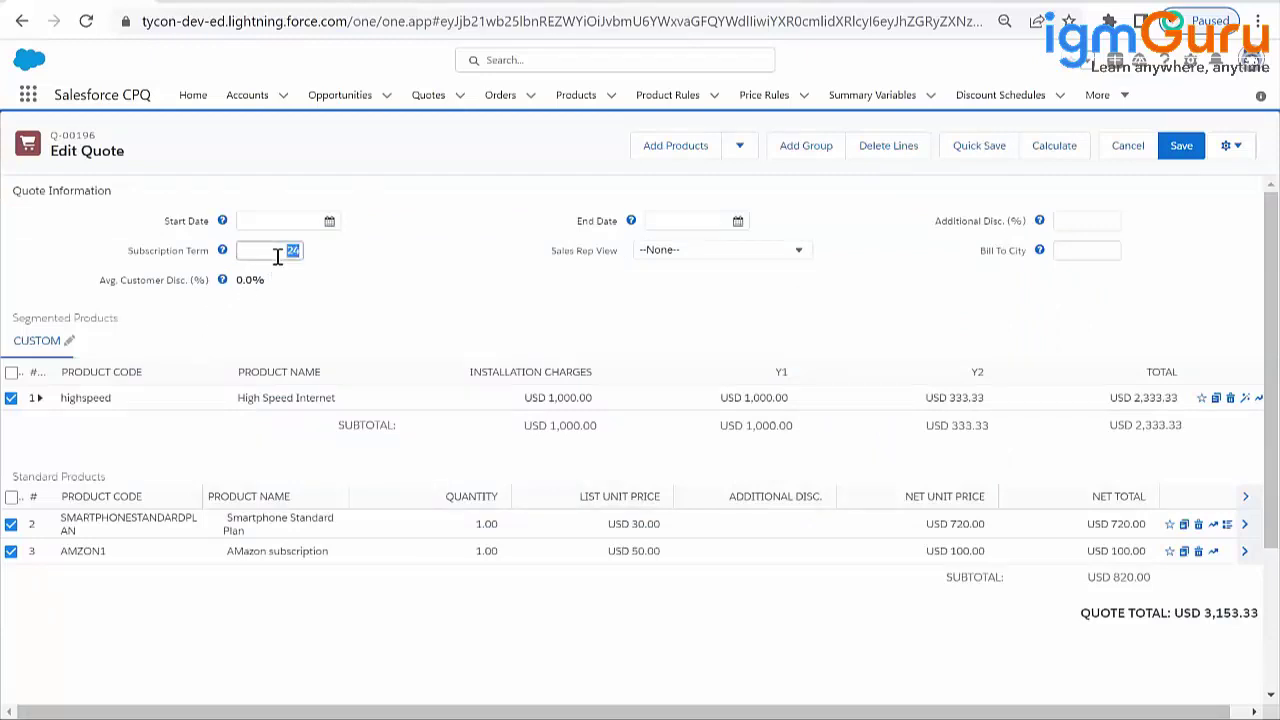
{"action": "left_click", "coordinate": [156, 330]}
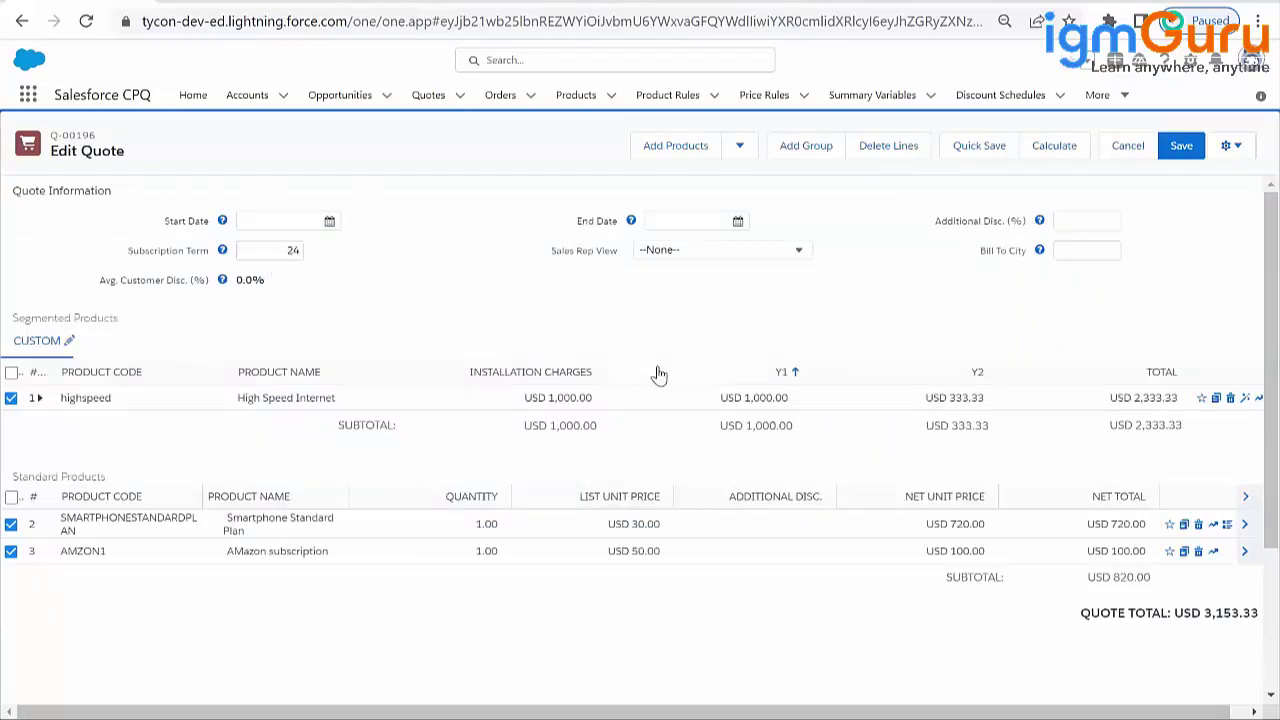